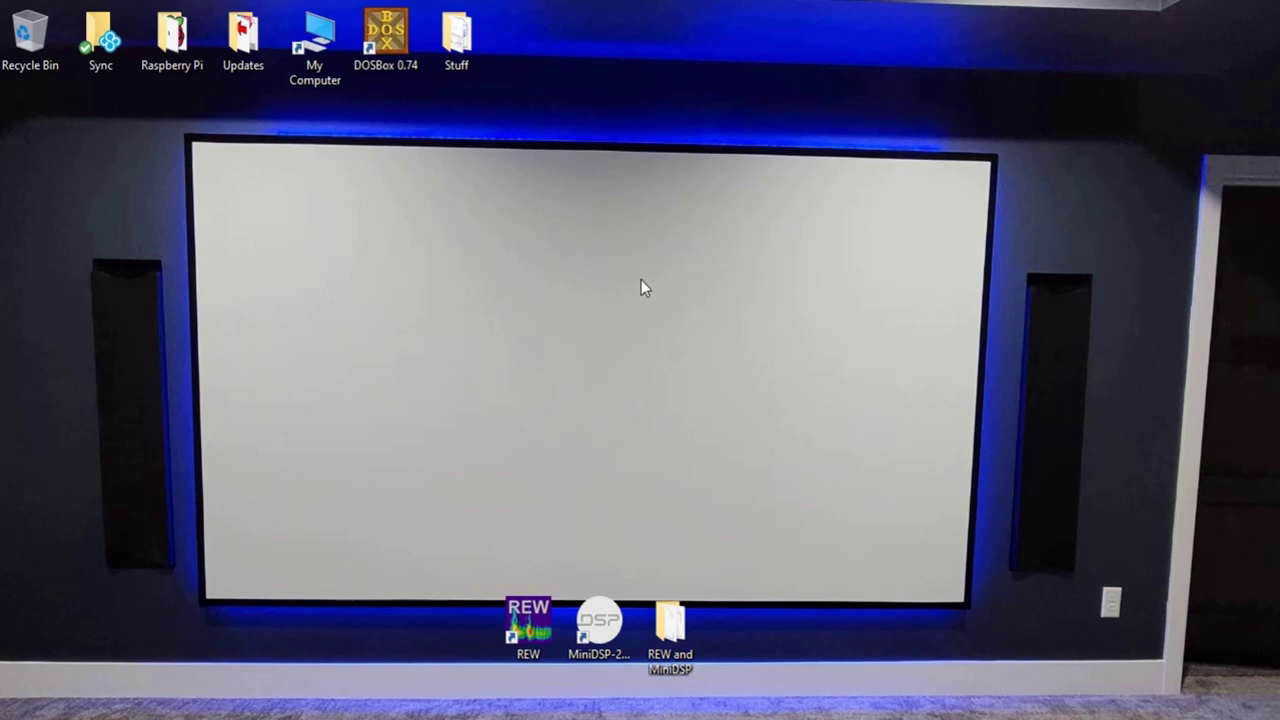
Launch REW V5.20.4 from the desktop and maximize its window on the Welcome screen
double_click(545, 648)
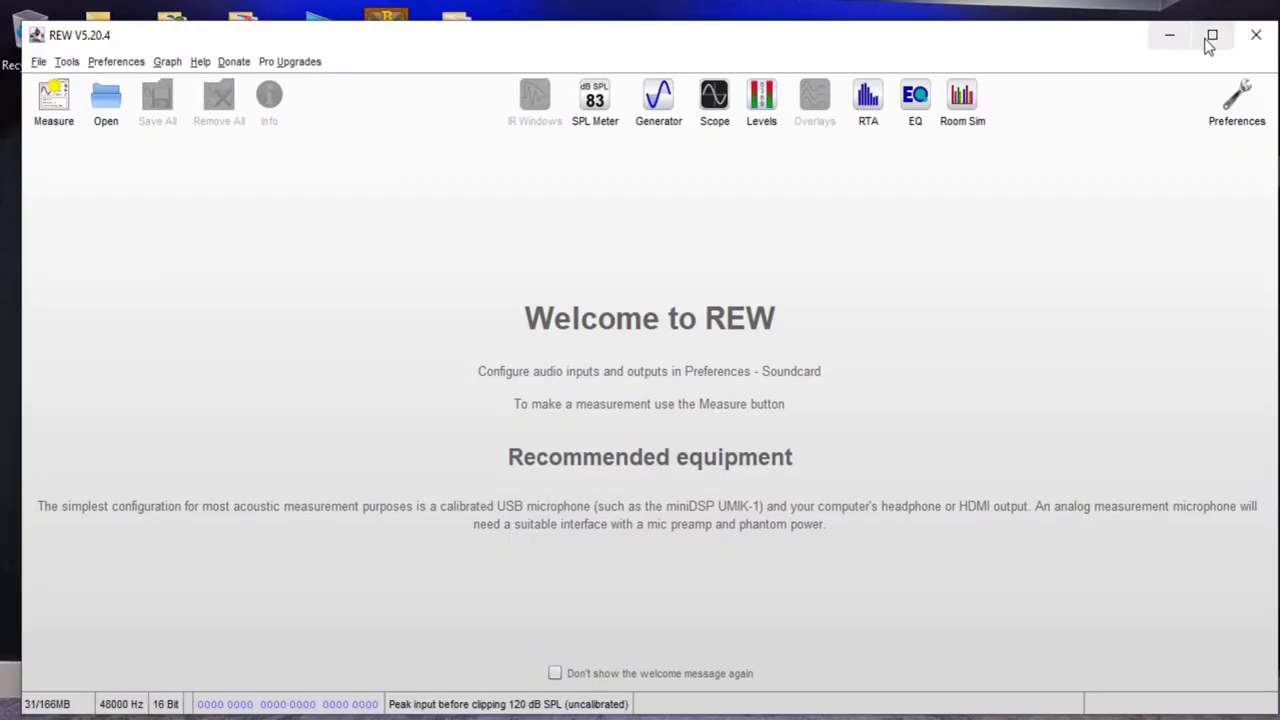
left_click(1207, 43)
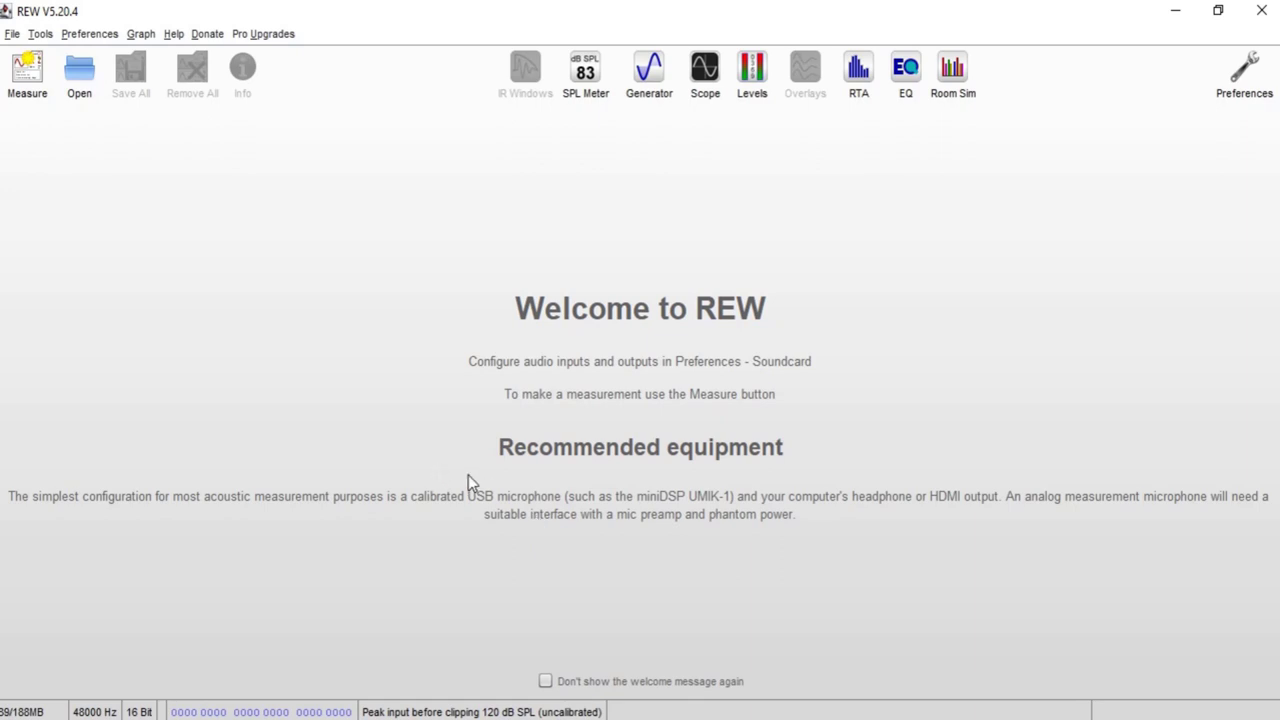
Load All 6 Before and Time Aligned.mdat and clear all trace selections on the All SPL graph
left_click(78, 80)
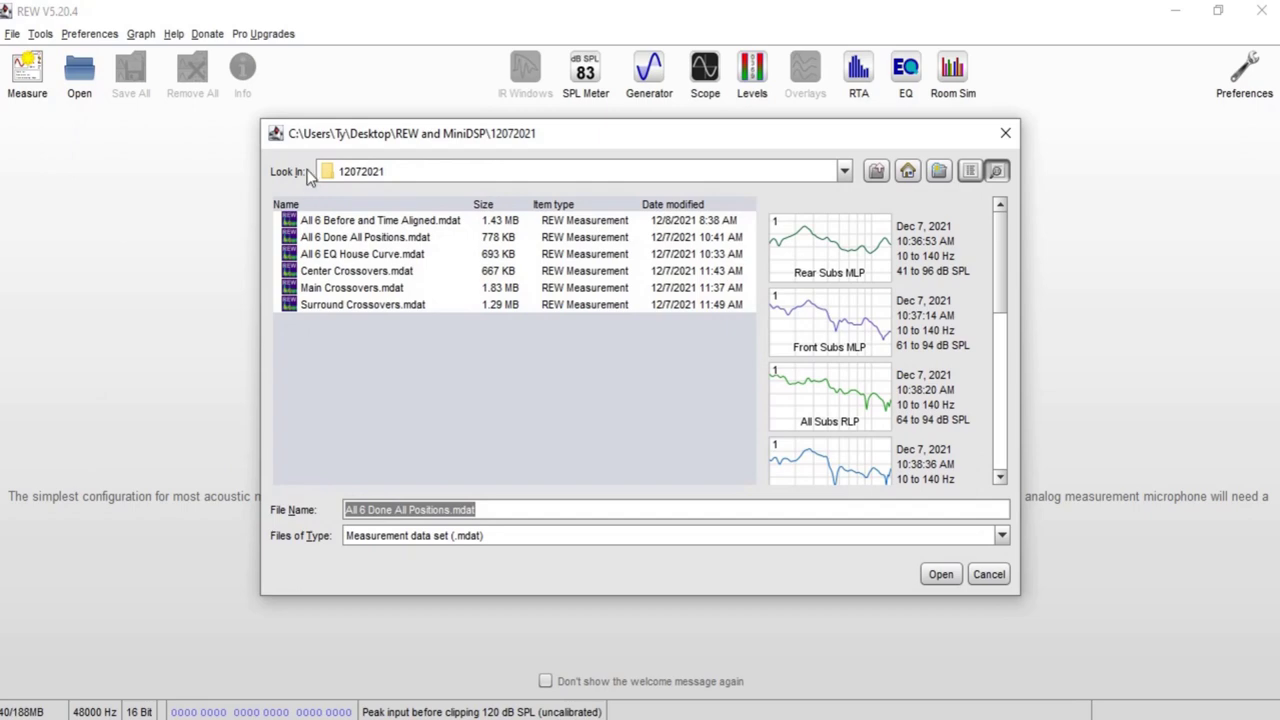
double_click(440, 221)
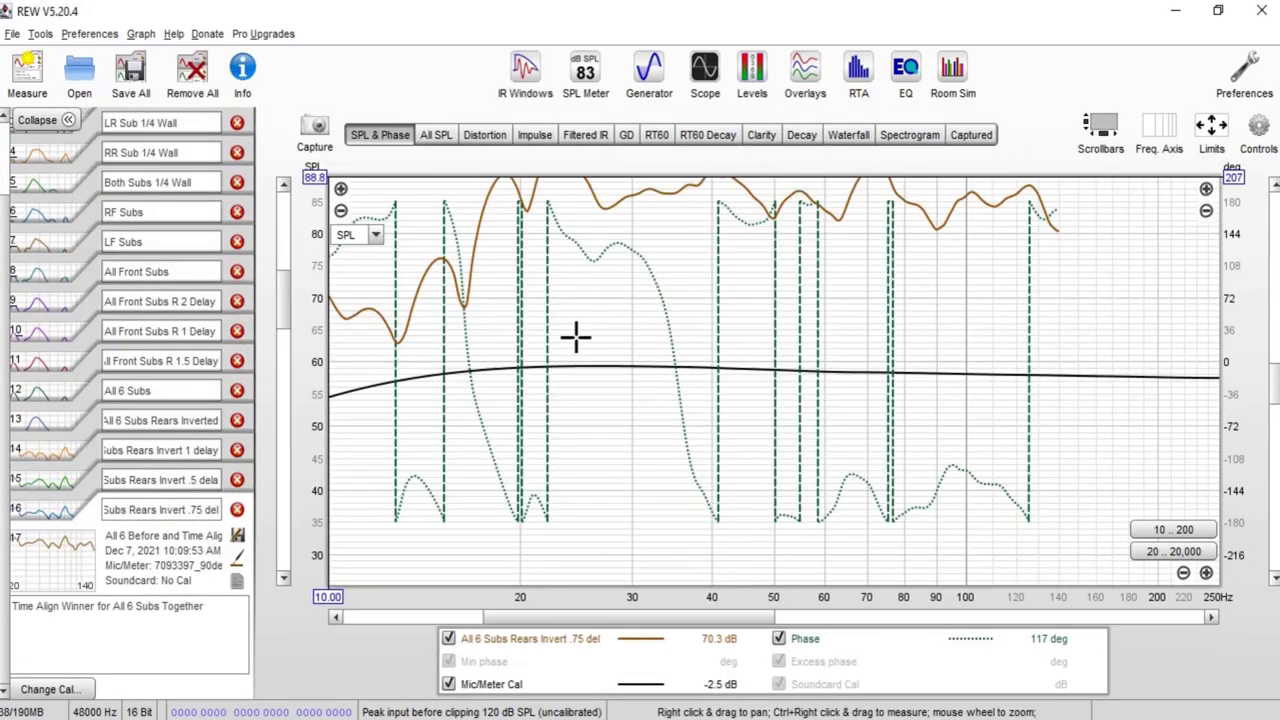
left_click(440, 140)
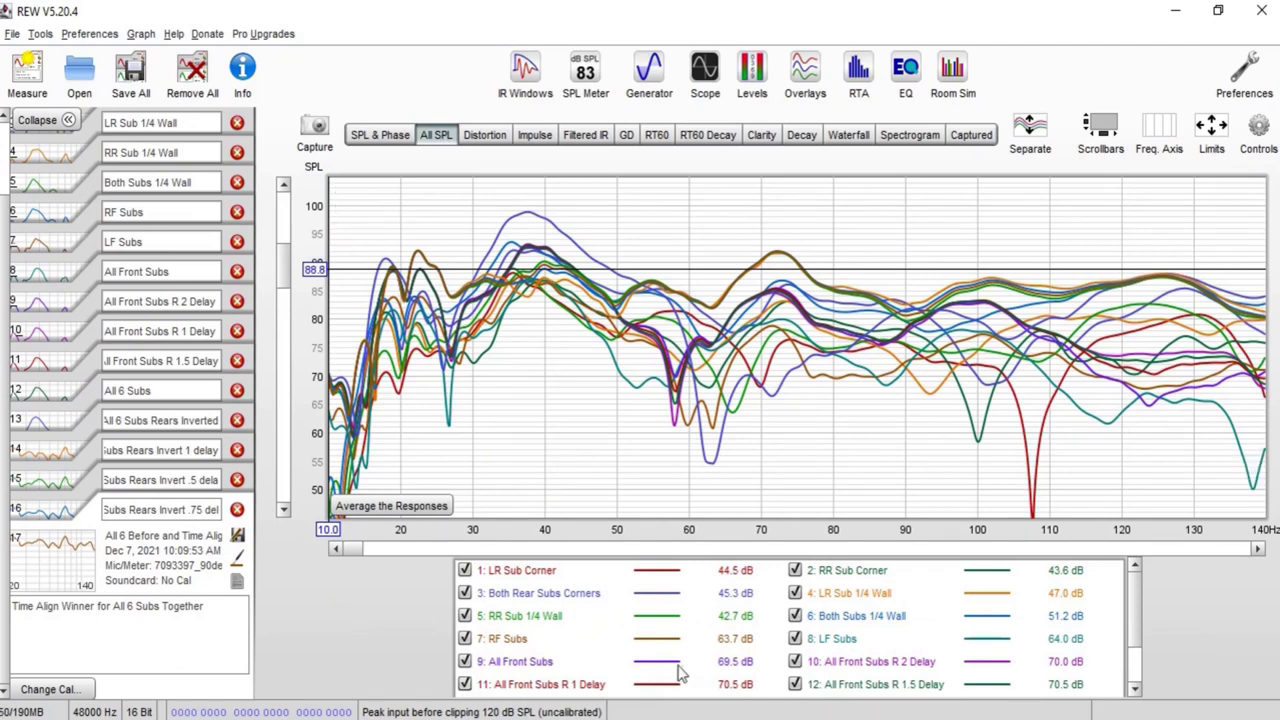
right_click(688, 648)
left_click(745, 675)
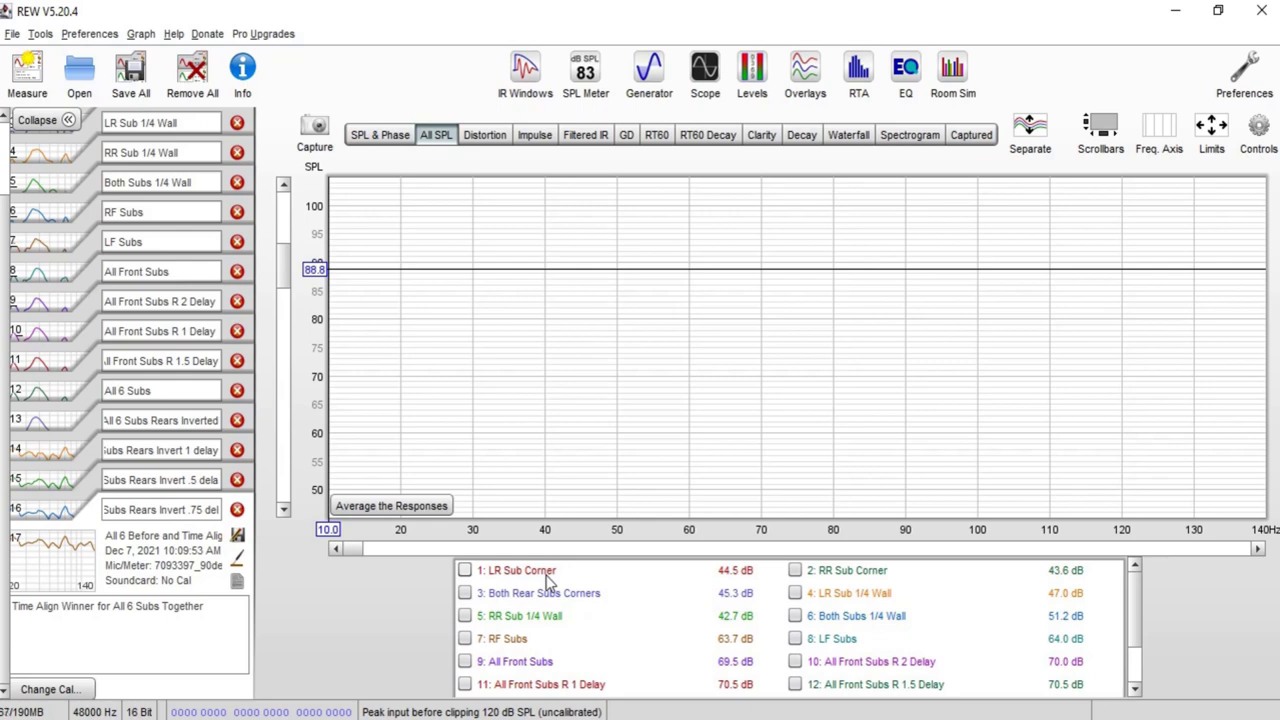
Compare the LR Sub Corner and RR Sub Corner responses, then hide both
left_click(465, 570)
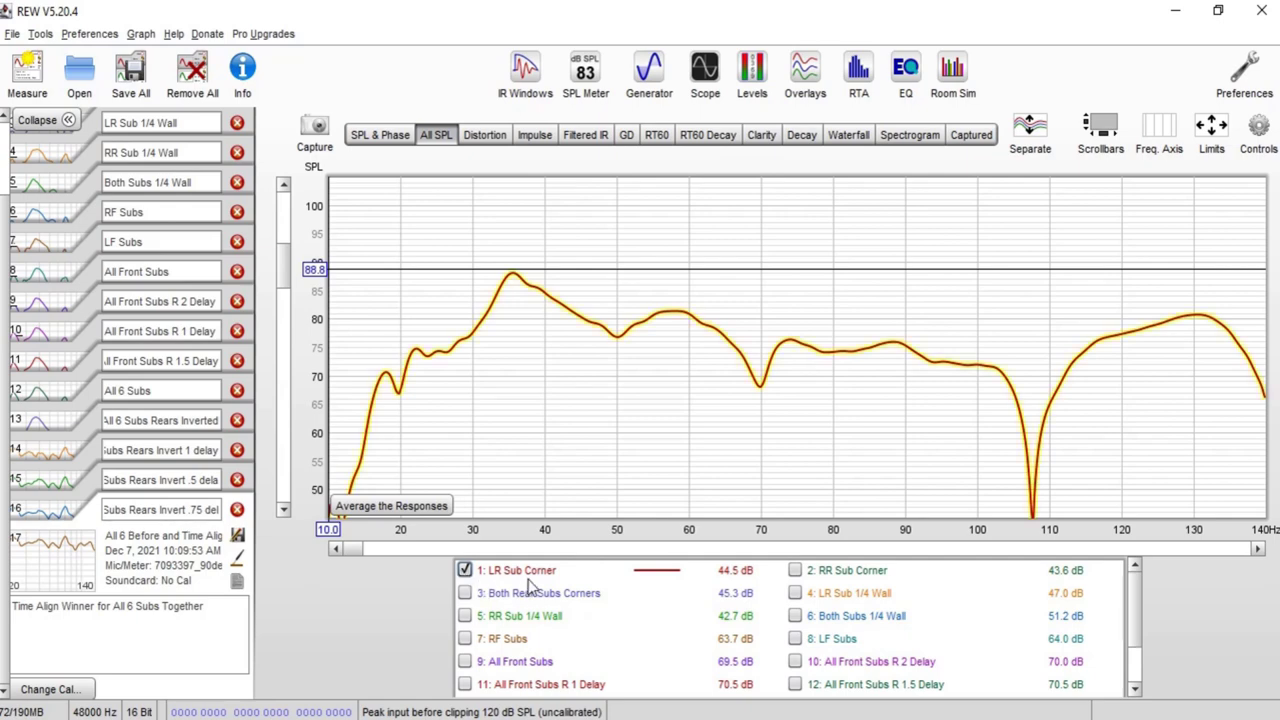
left_click(796, 570)
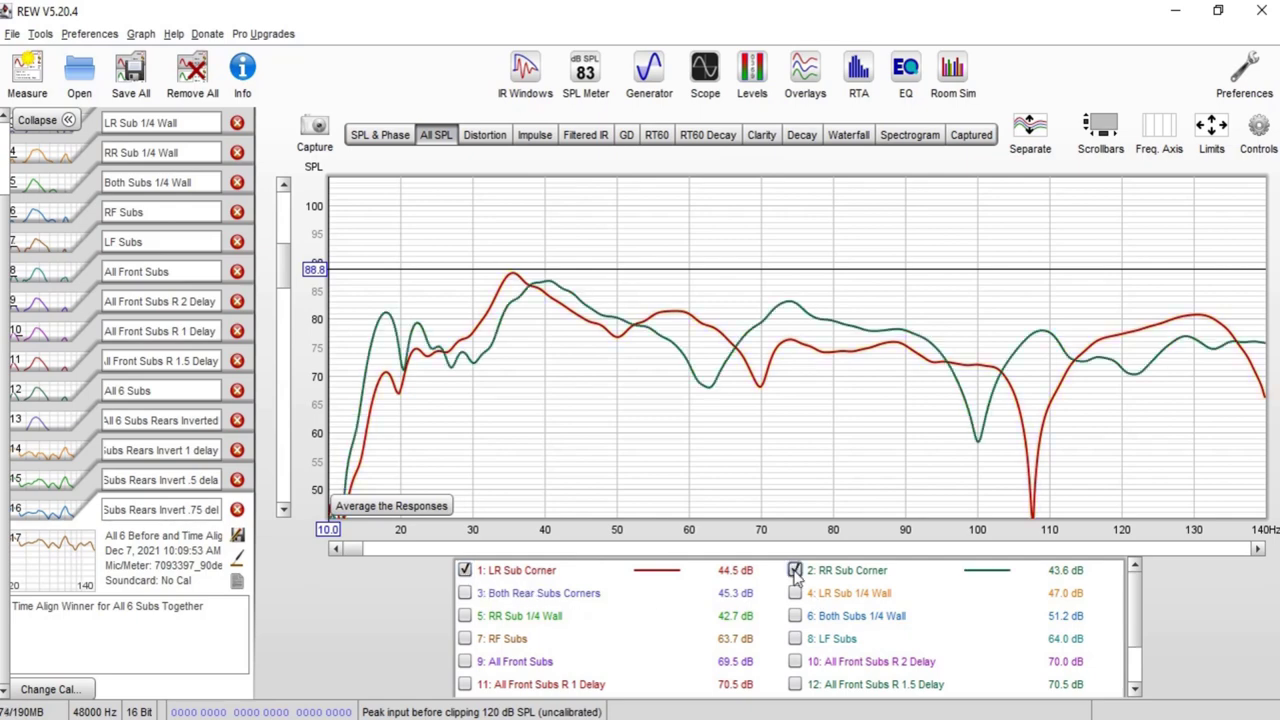
left_click(465, 570)
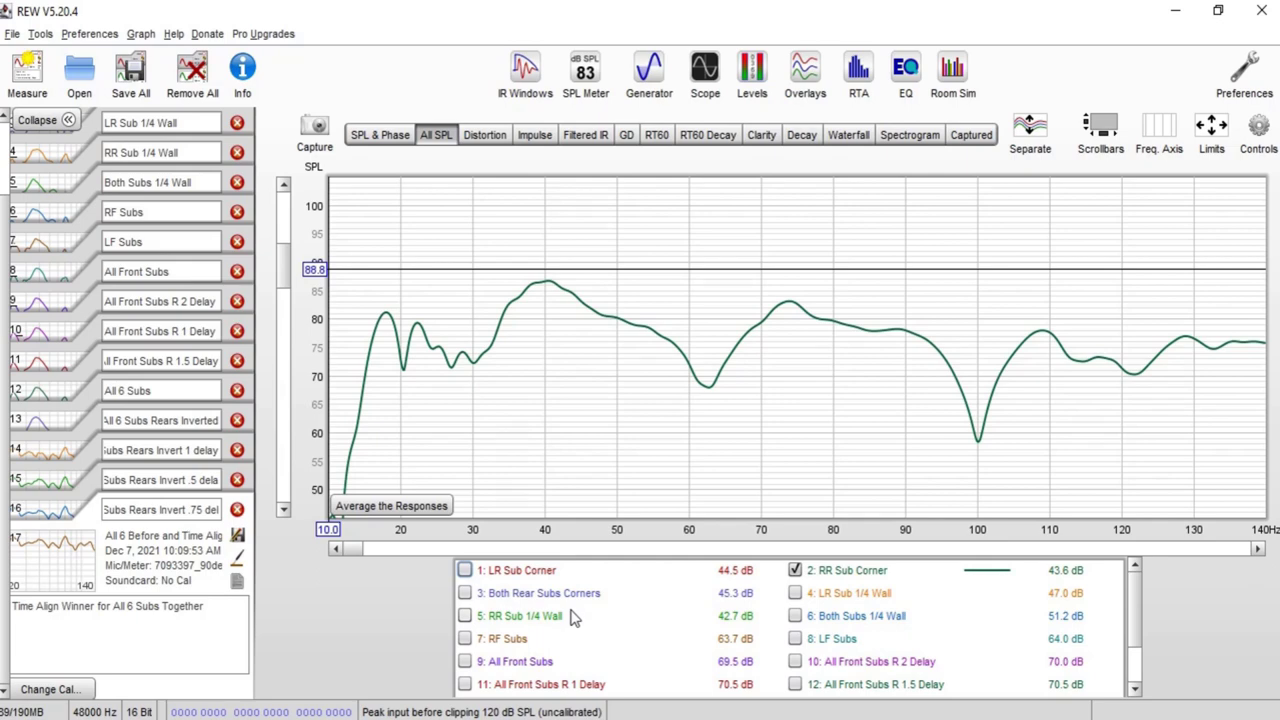
left_click(795, 571)
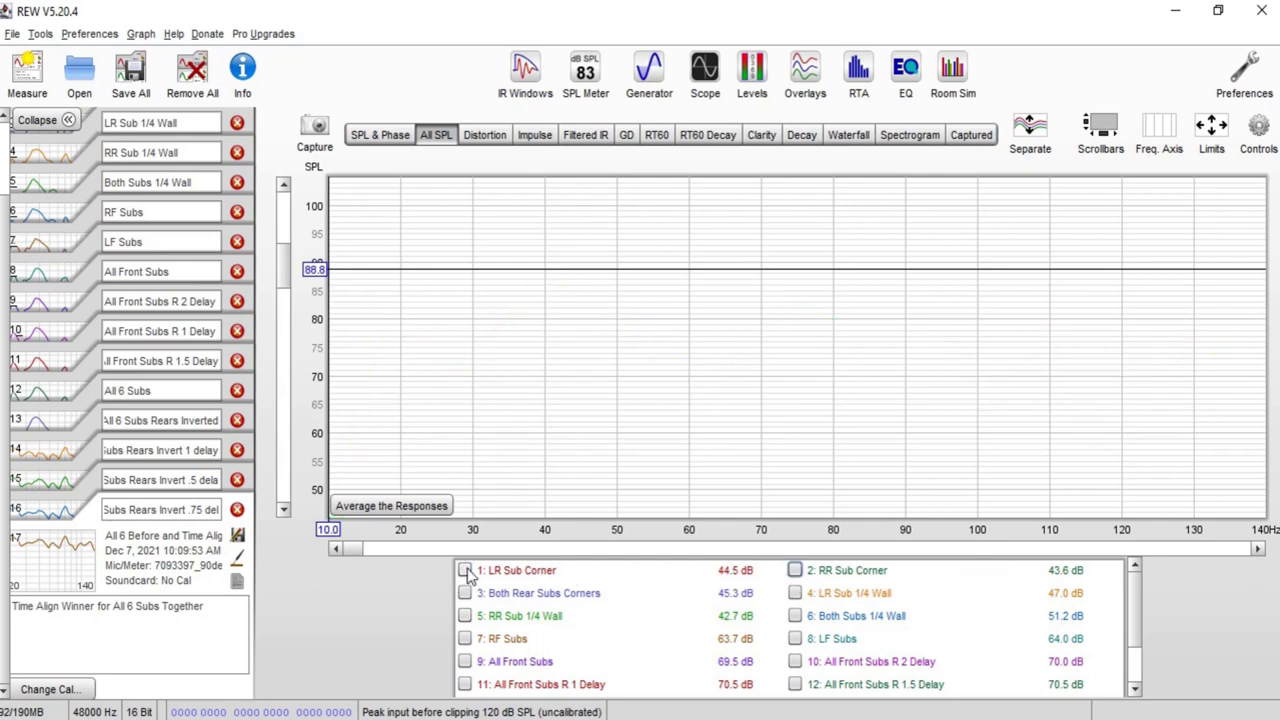
Compare LR Sub Corner against the LR Sub 1/4 Wall response, then hide both
left_click(465, 570)
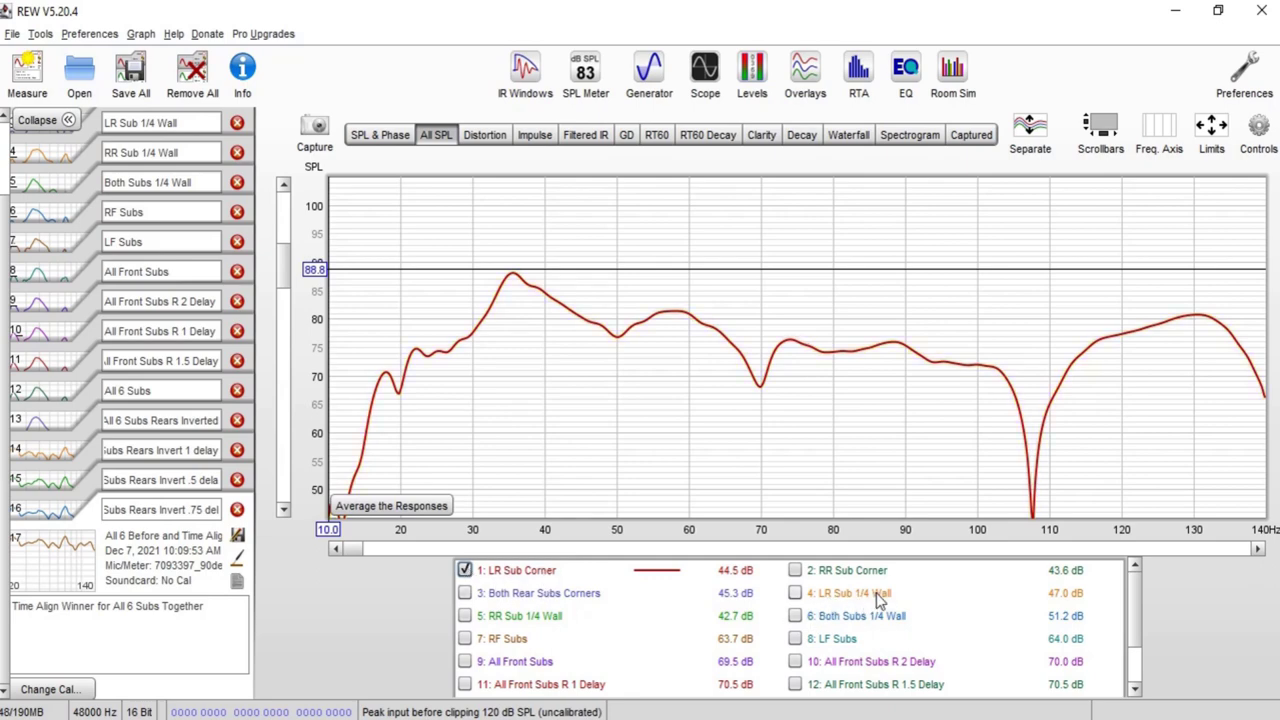
left_click(795, 593)
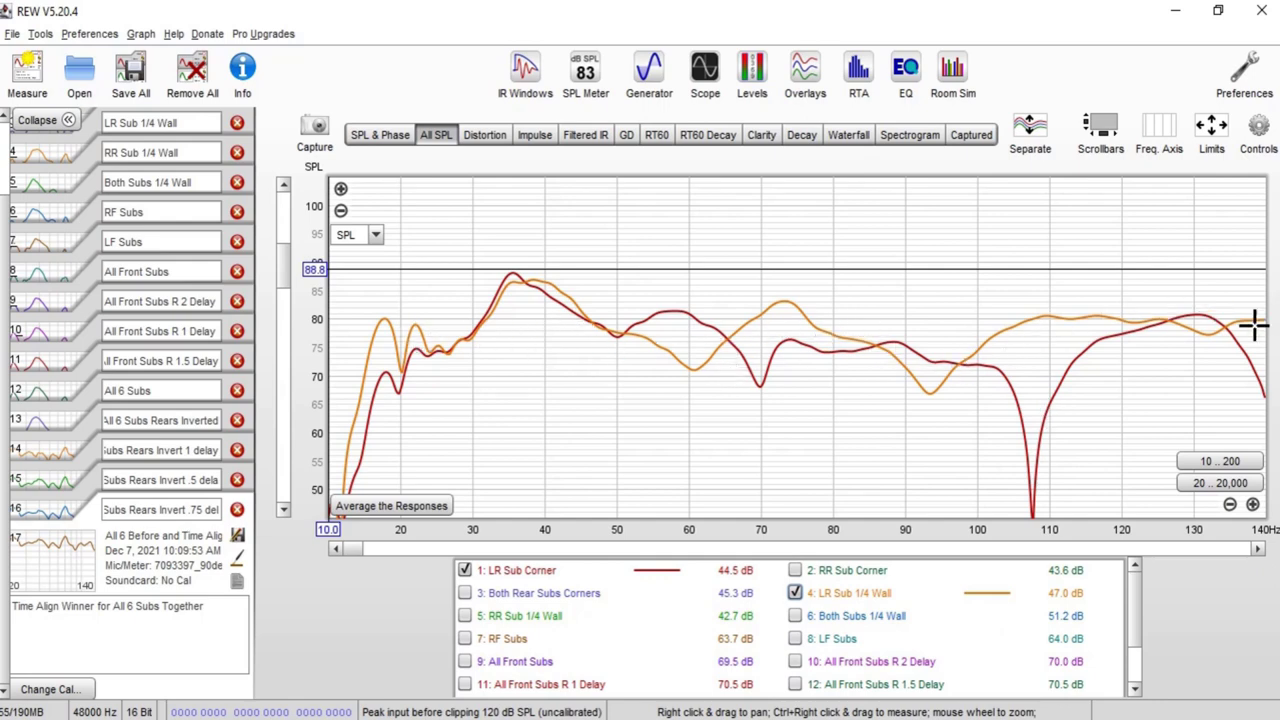
left_click(465, 570)
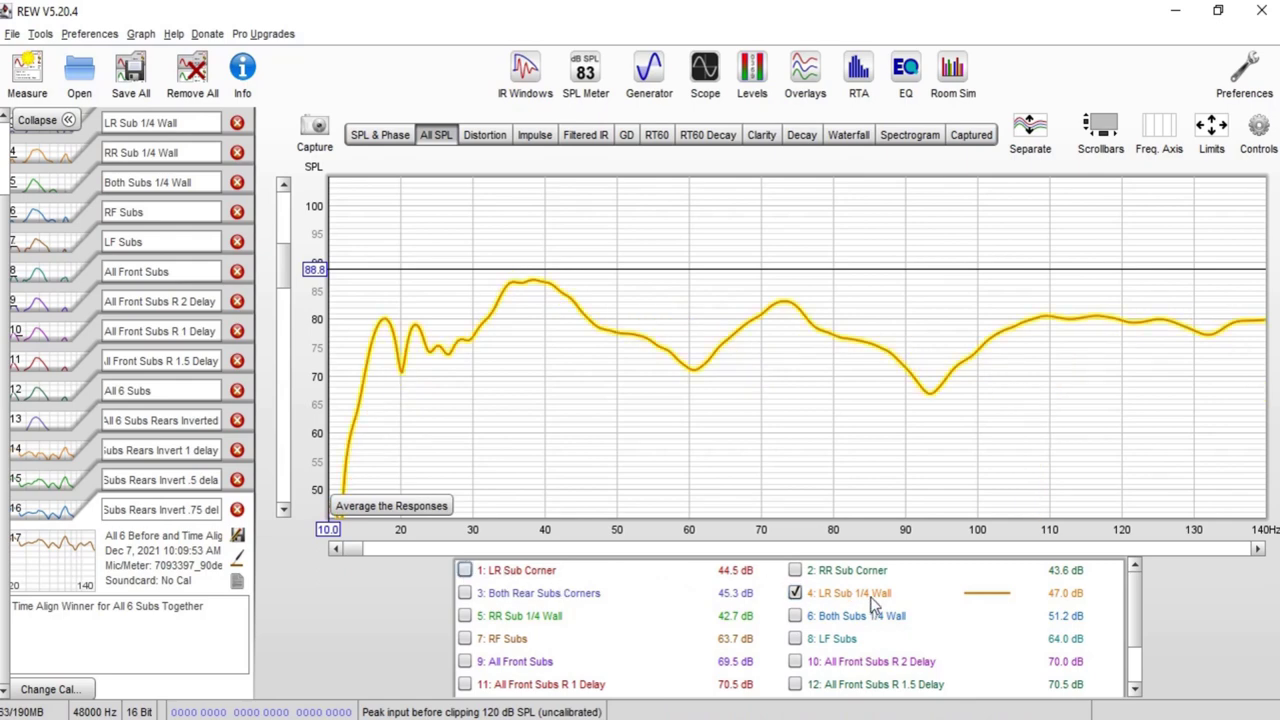
left_click(795, 593)
Overlay RR Sub Corner with RR Sub 1/4 Wall and read the level at the 100 Hz dip
left_click(795, 570)
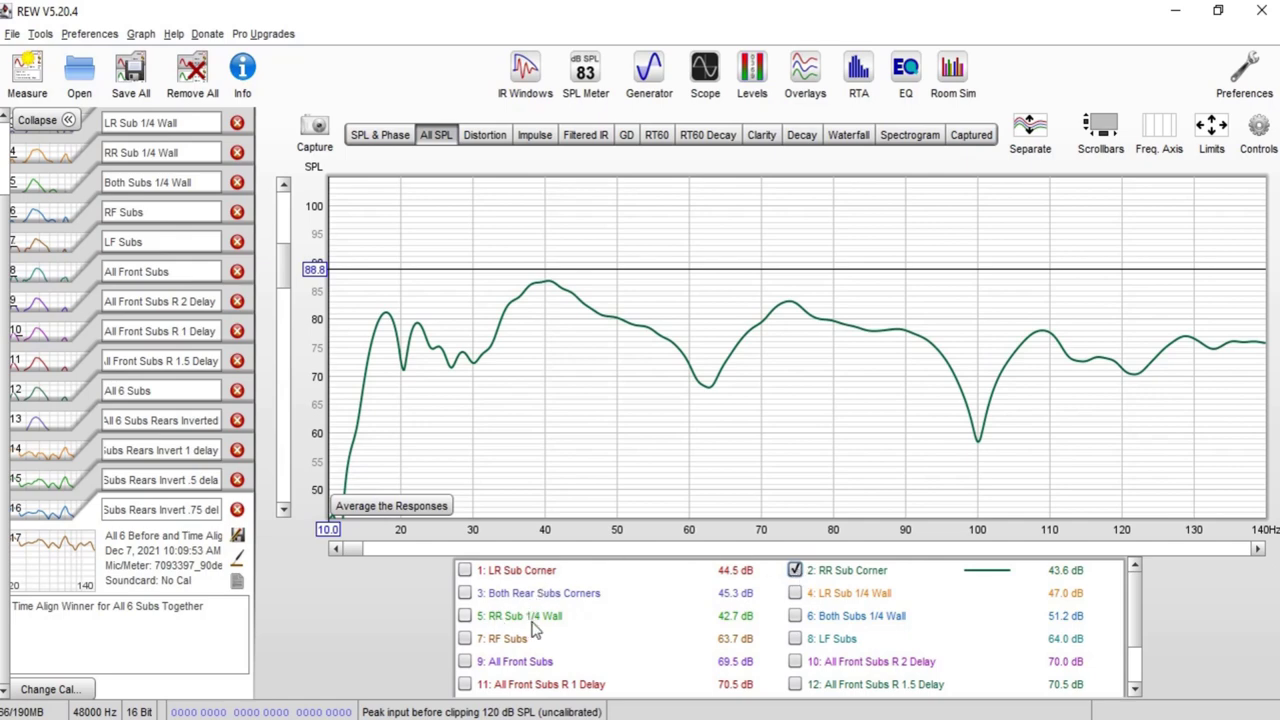
left_click(465, 616)
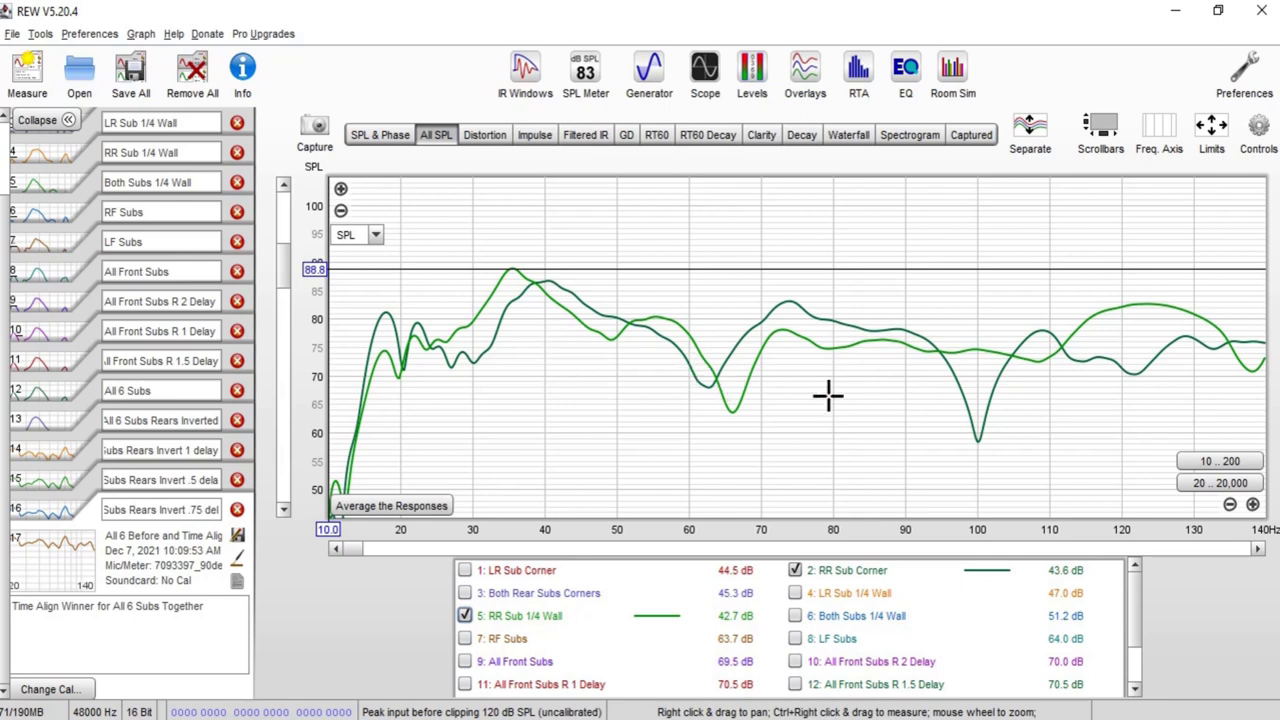
left_click(981, 435)
Hide the RR traces and compare Both Rear Subs Corners against Both Subs 1/4 Wall
left_click(795, 570, "ctrl")
left_click(795, 570)
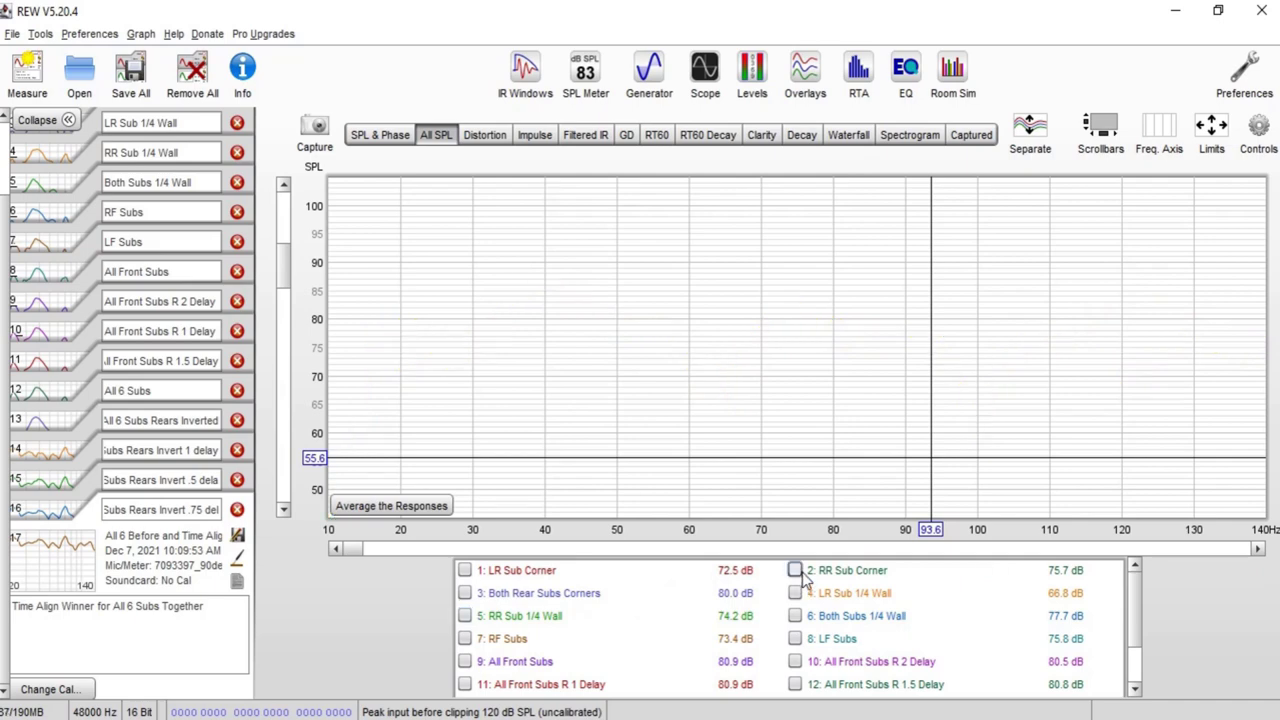
left_click(544, 598)
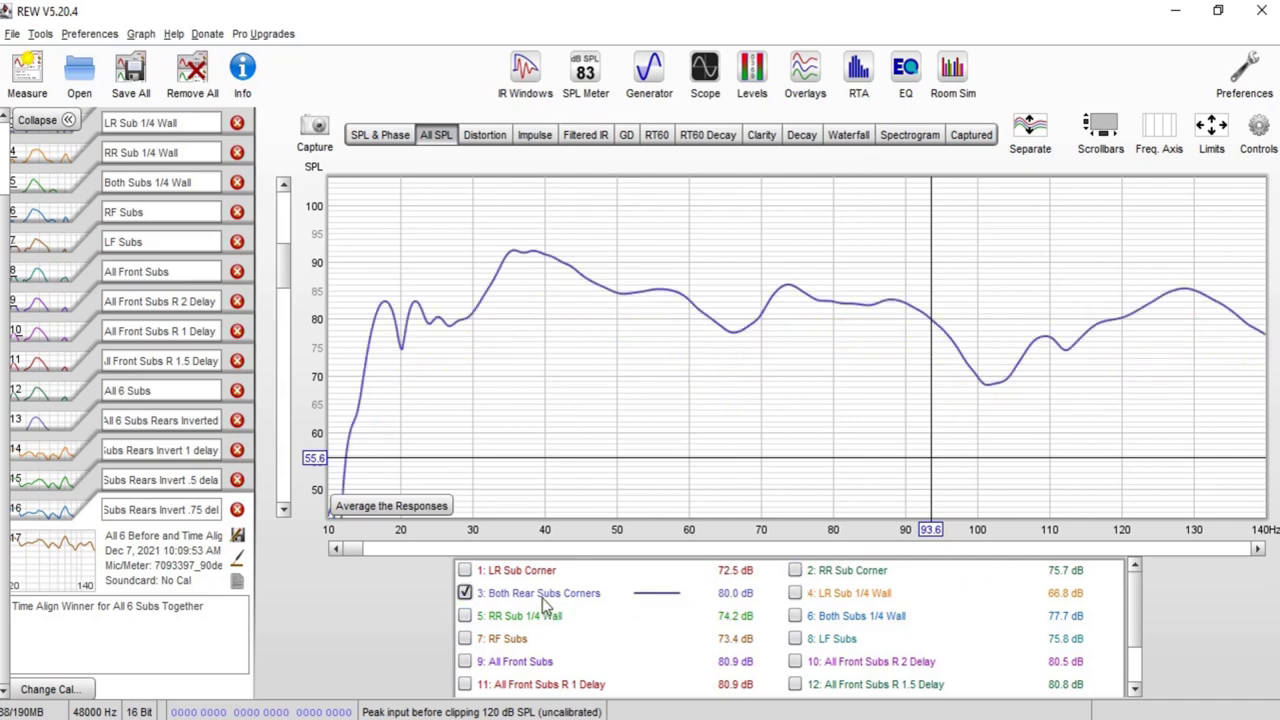
left_click(795, 616)
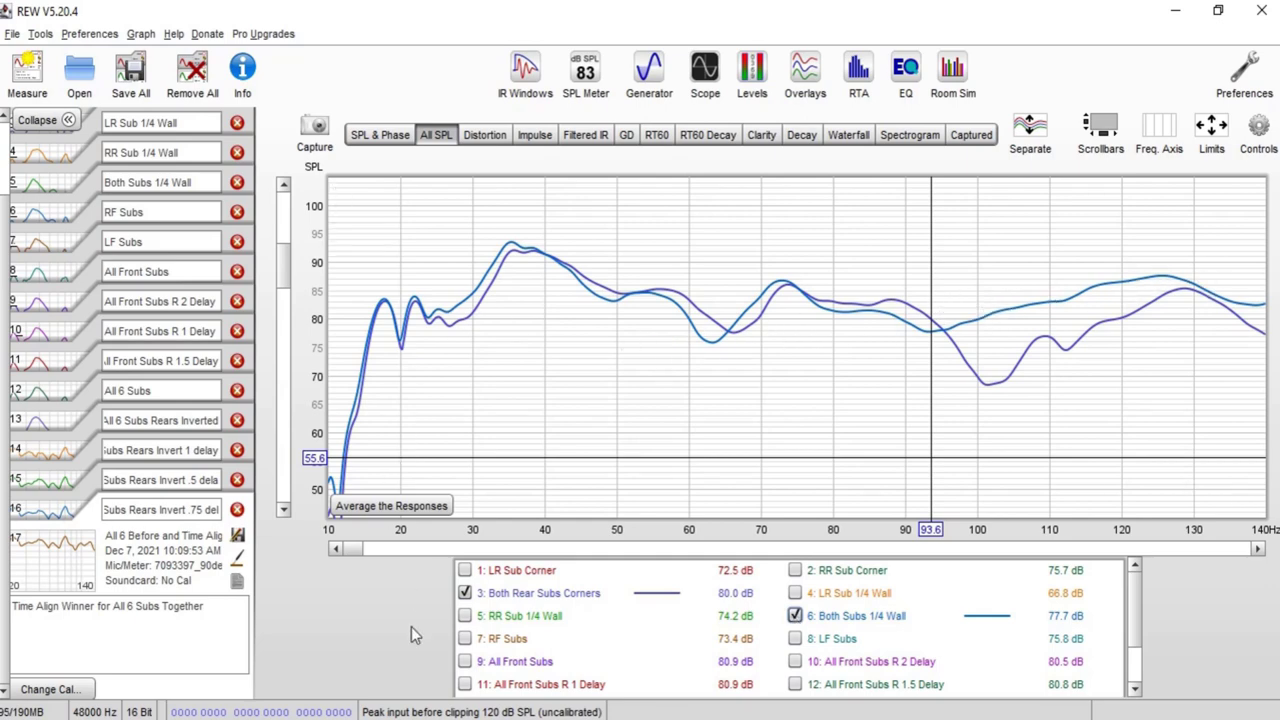
left_click(465, 593)
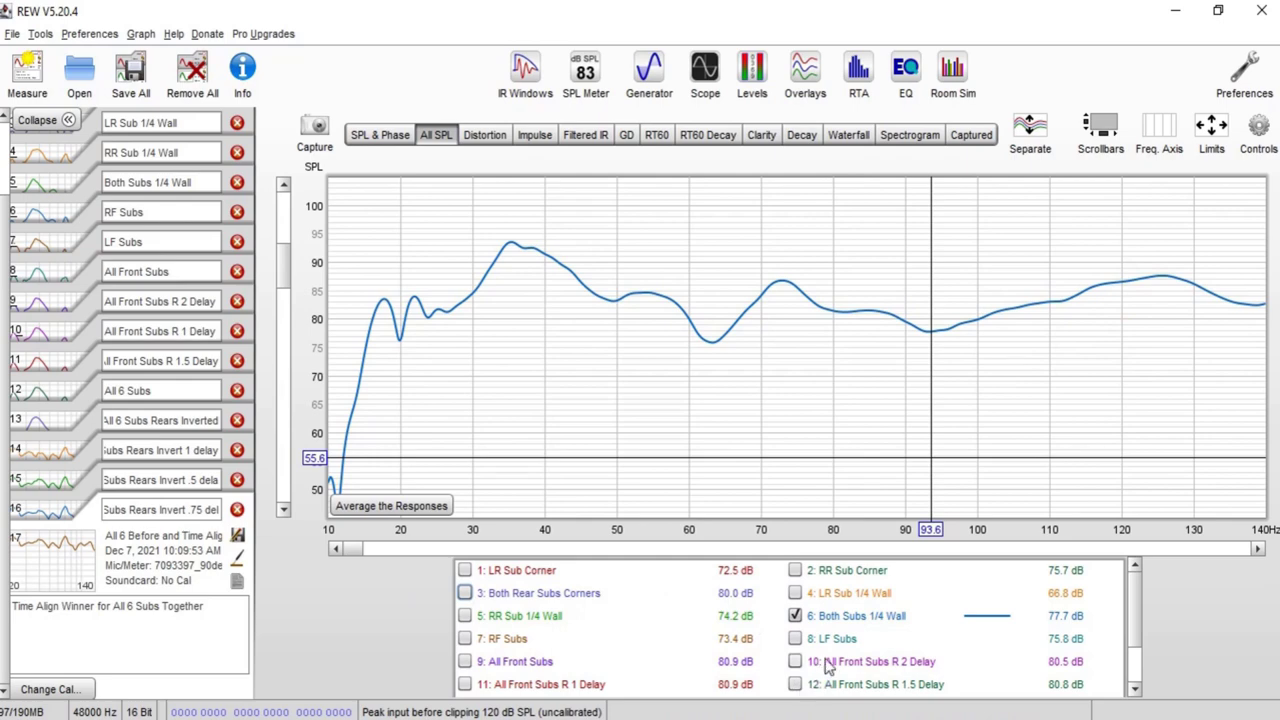
left_click(795, 616)
Overlay Both Rear Subs Corners and Both Subs 1/4 Wall again, then hide both
left_click(465, 593)
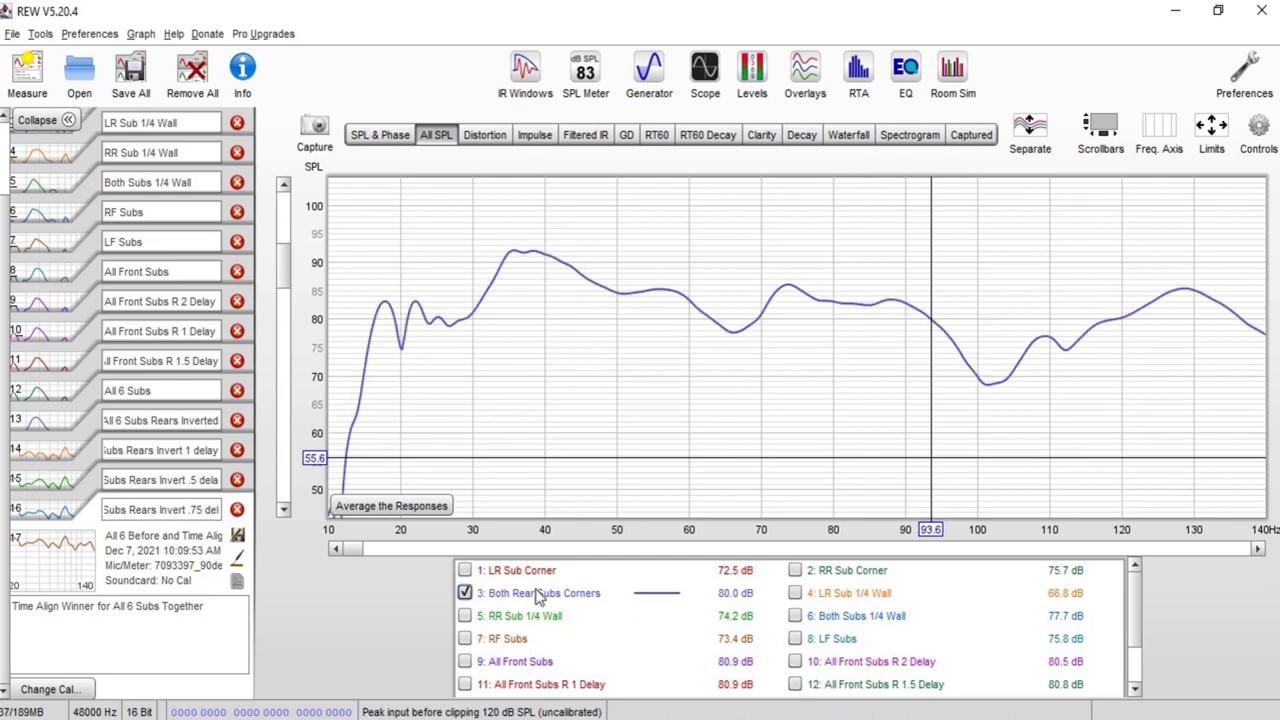
left_click(855, 620)
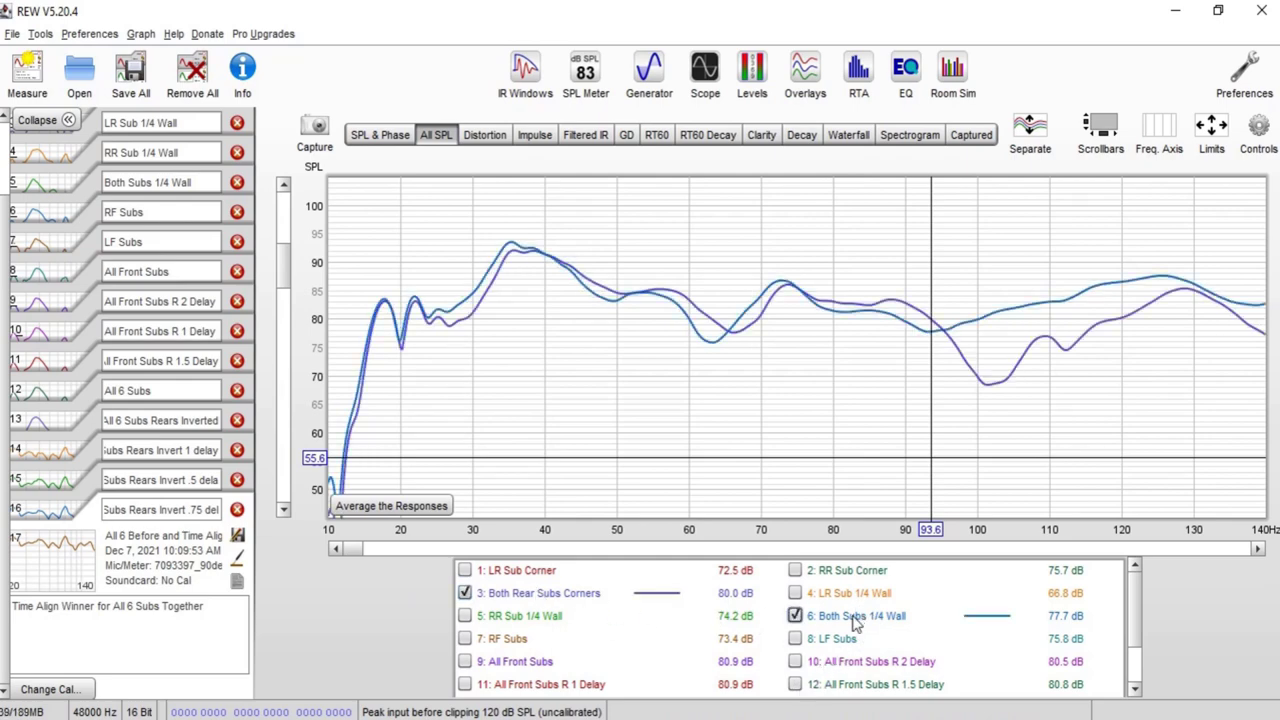
left_click(540, 592)
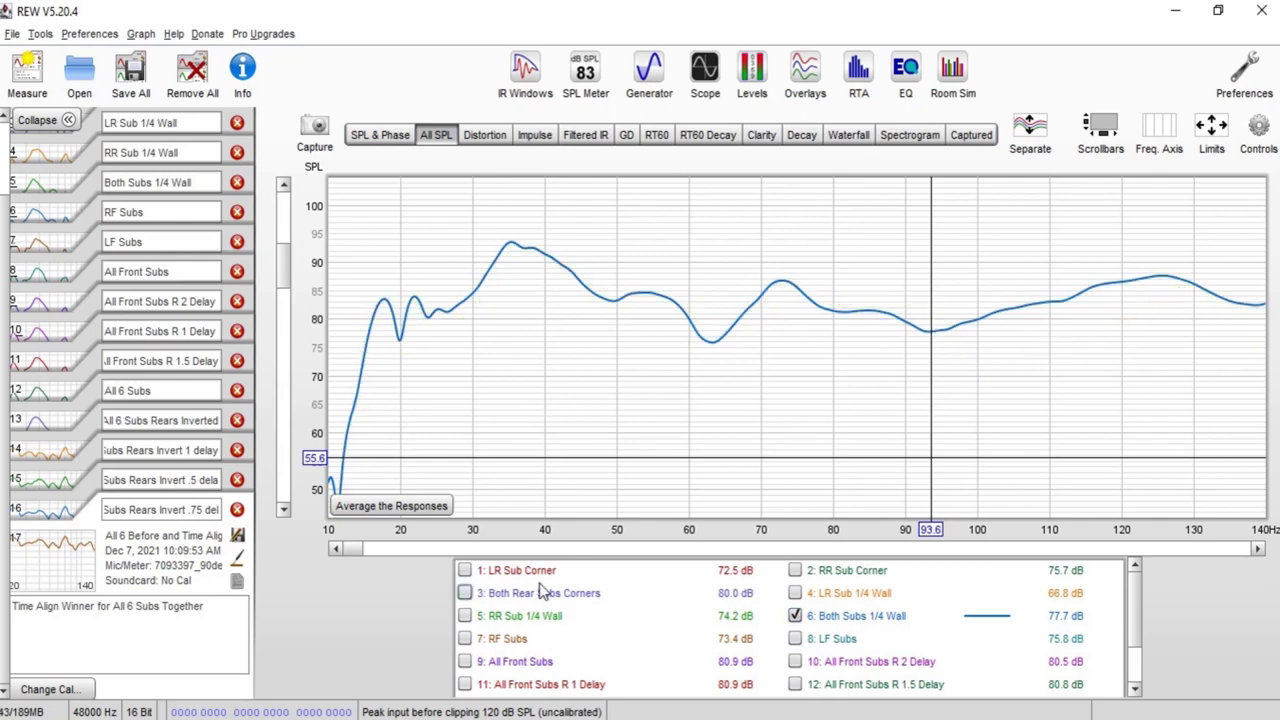
left_click(795, 616)
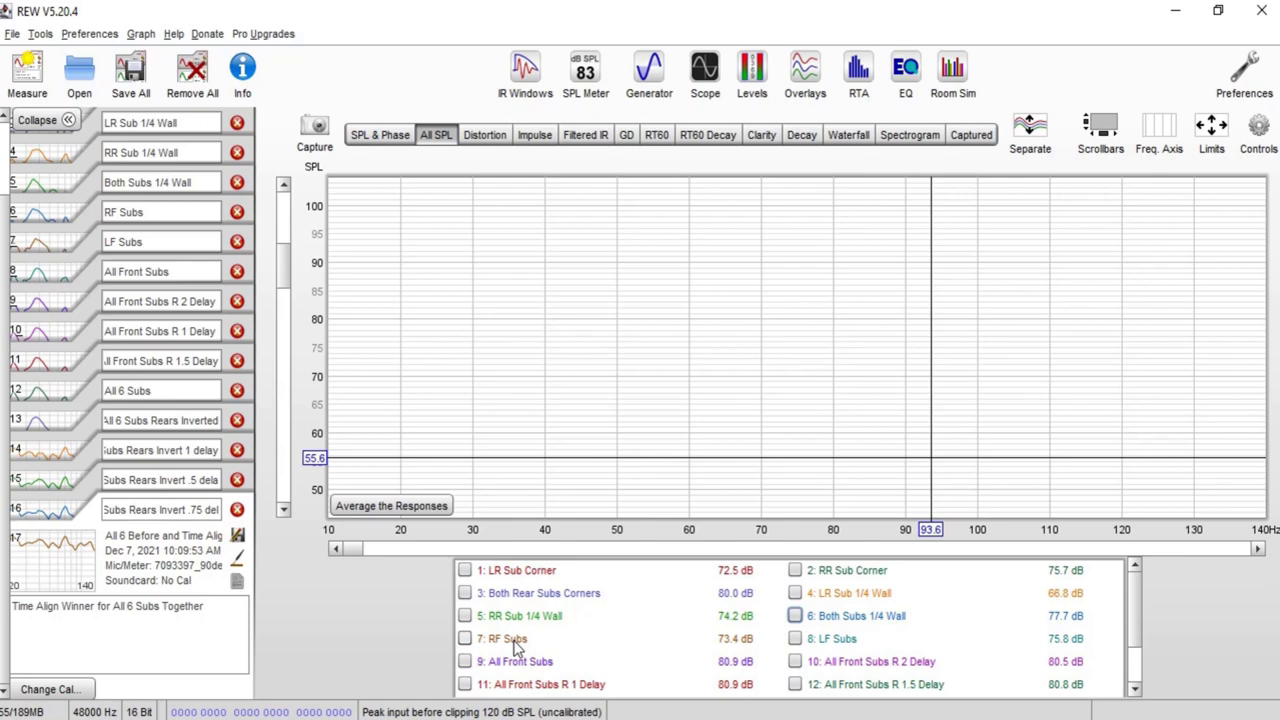
Compare RF Subs with LF Subs, then switch the graph to only All Front Subs
left_click(465, 638)
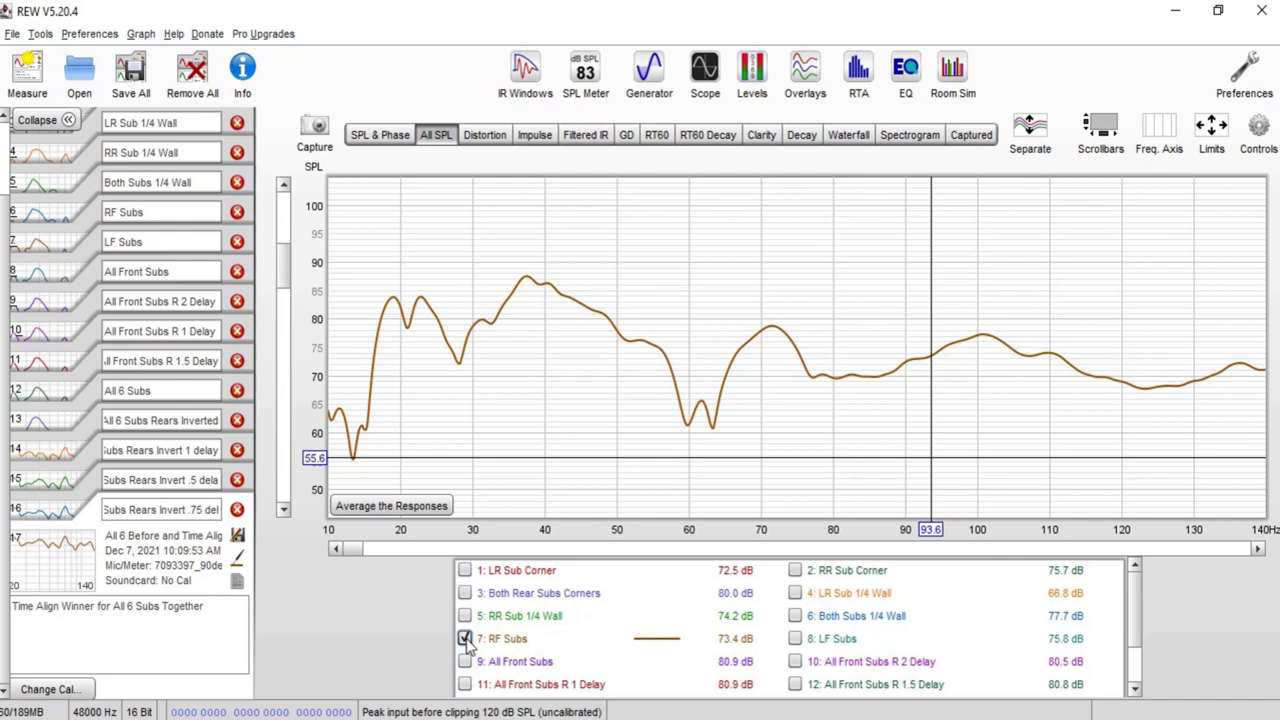
left_click(796, 640)
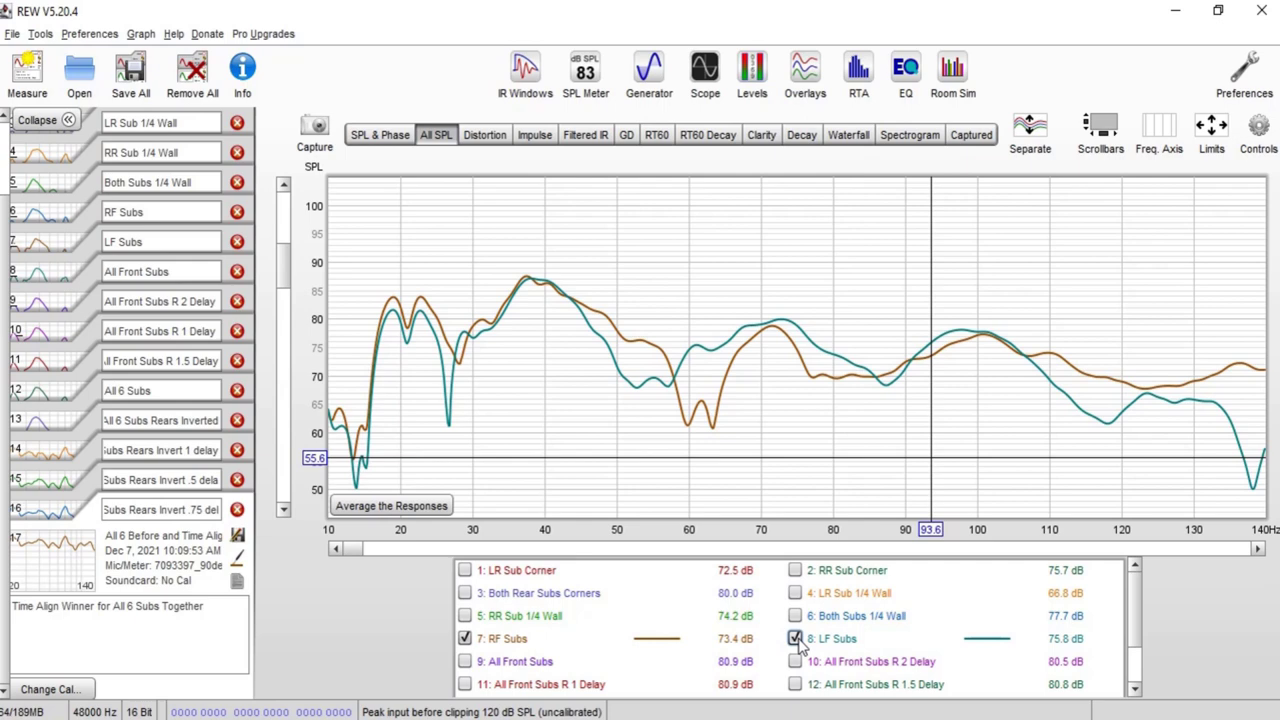
left_click(465, 662)
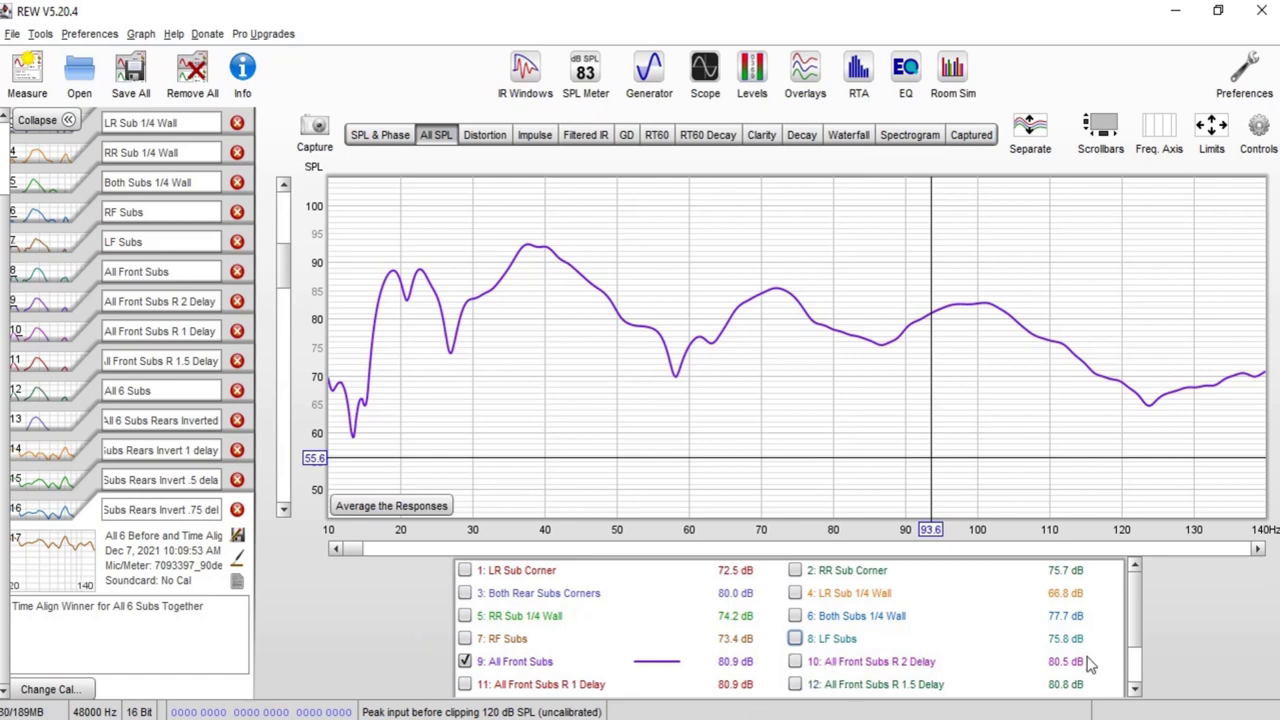
scroll(1138, 630, "down", 2)
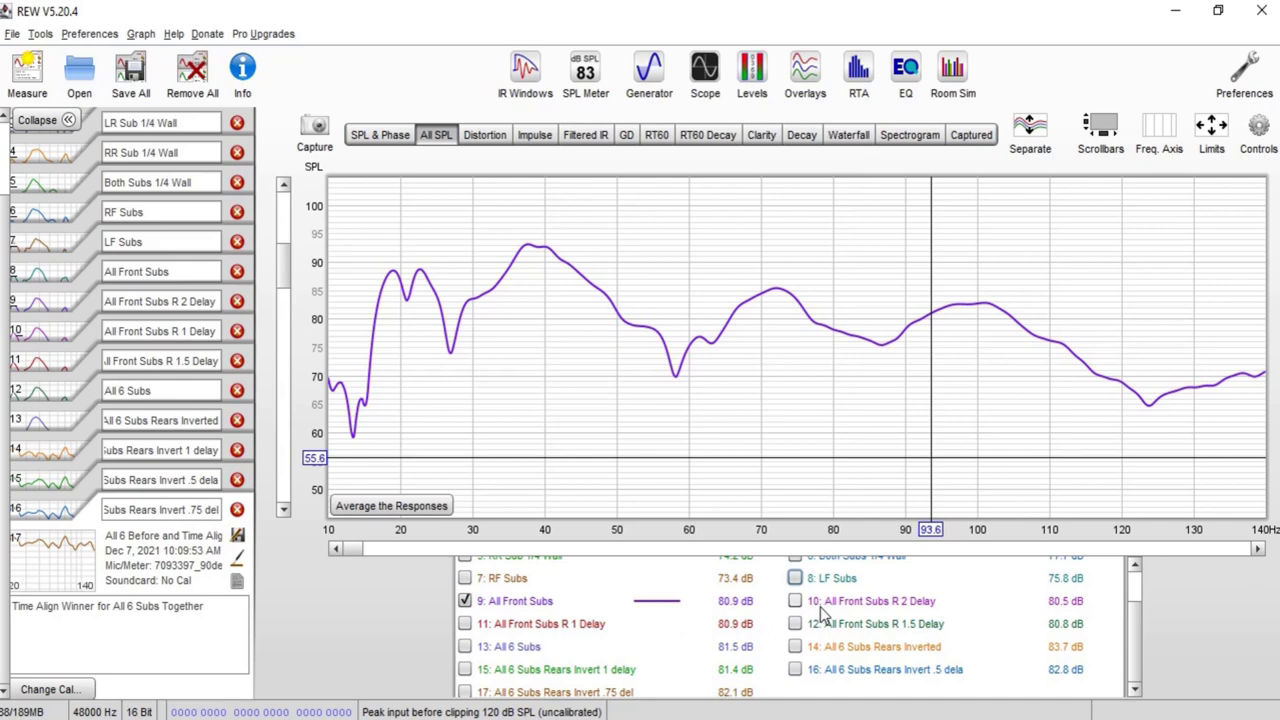
Review details of measurements 10 and 11, highlighting measurement 11's time-align winner note
left_click(33, 337)
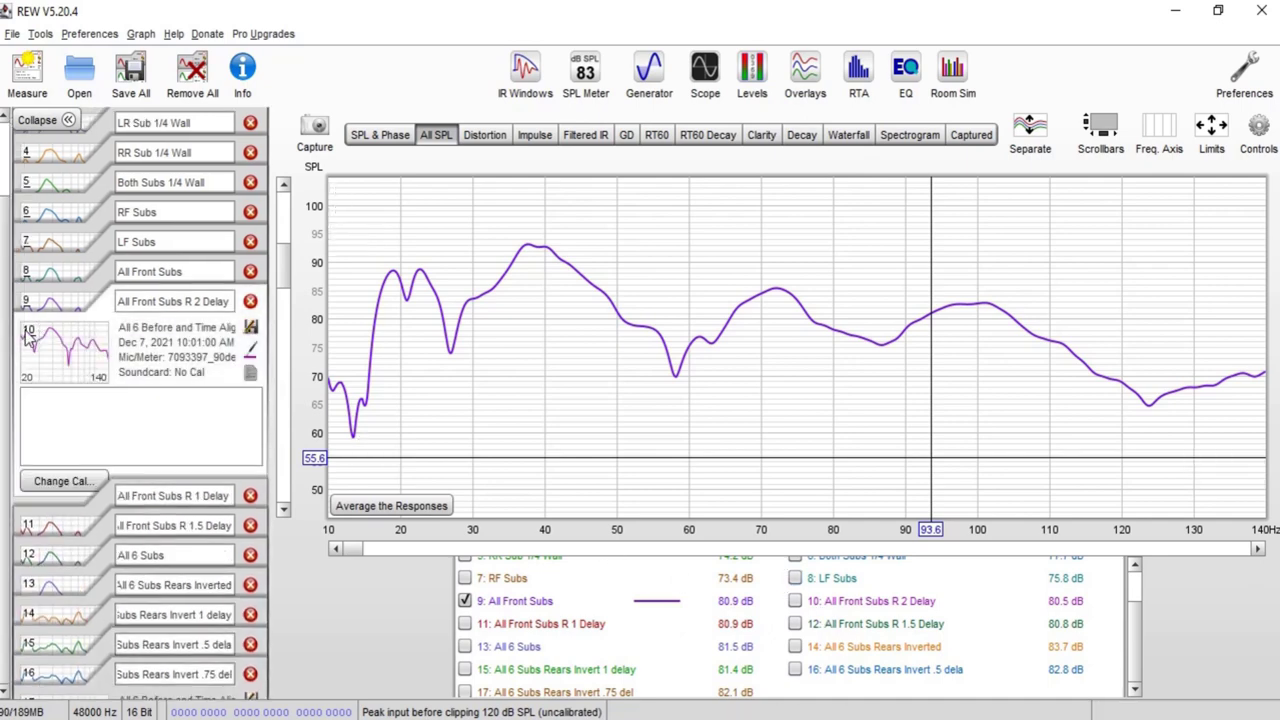
left_click(52, 518)
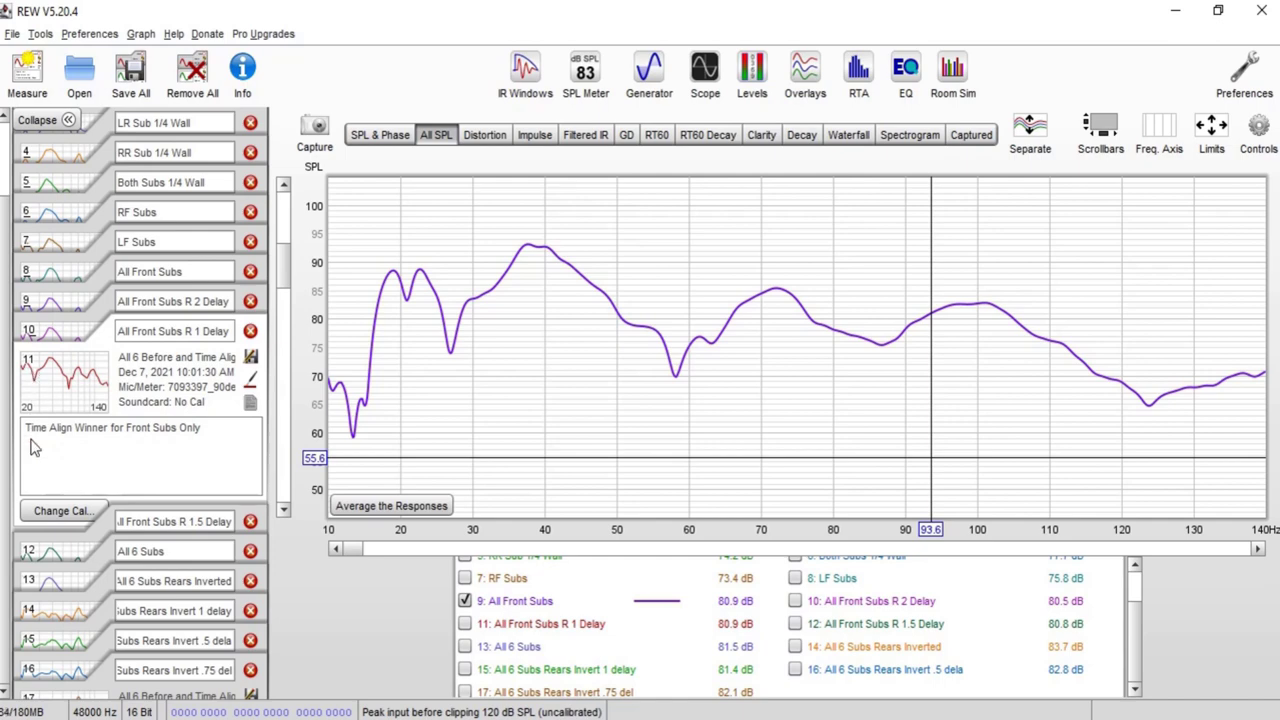
left_click_drag(214, 428, 20, 430)
left_click(110, 454)
Compare the All Front Subs R 2, R 1 and R 1.5 Delay responses
left_click(795, 601)
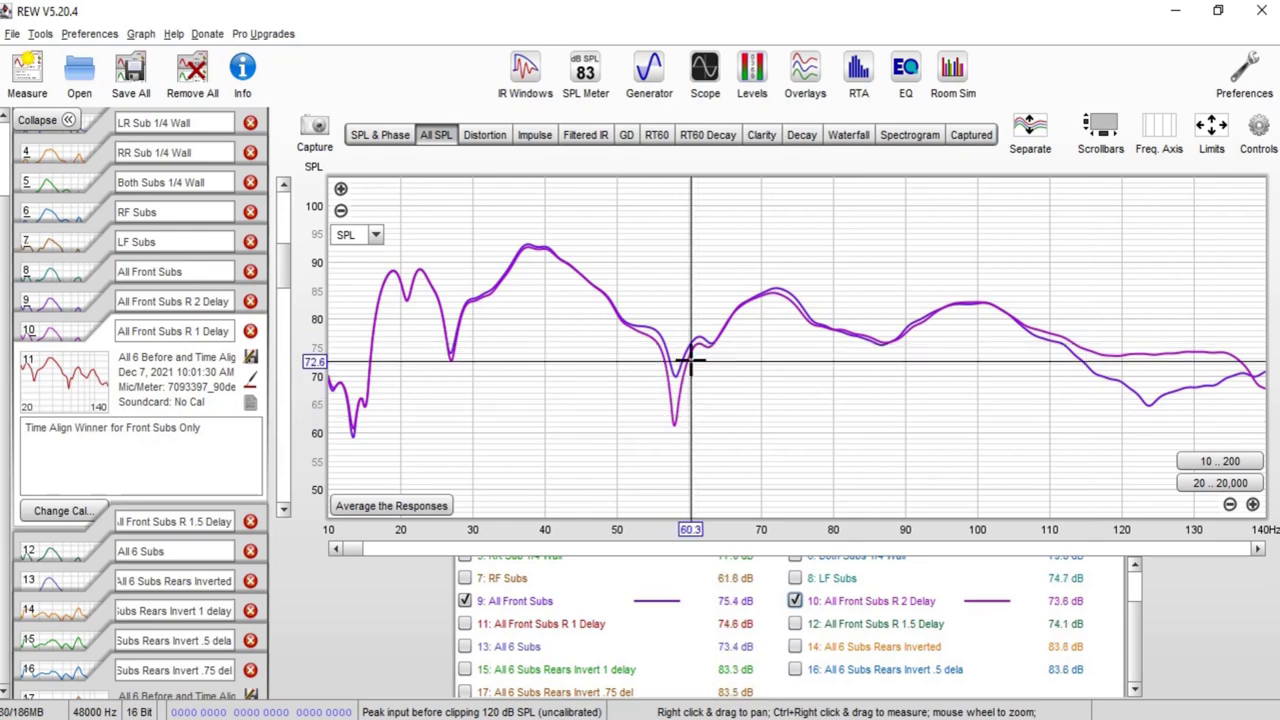
left_click(794, 600)
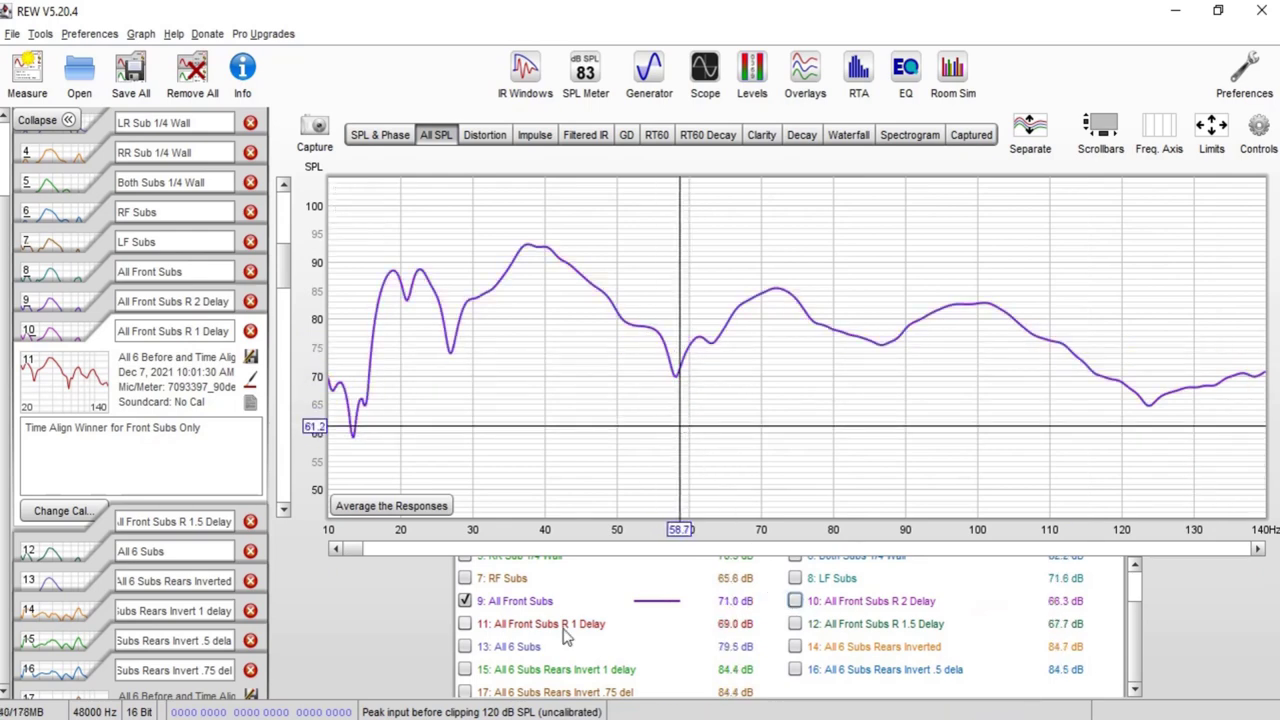
left_click(465, 623)
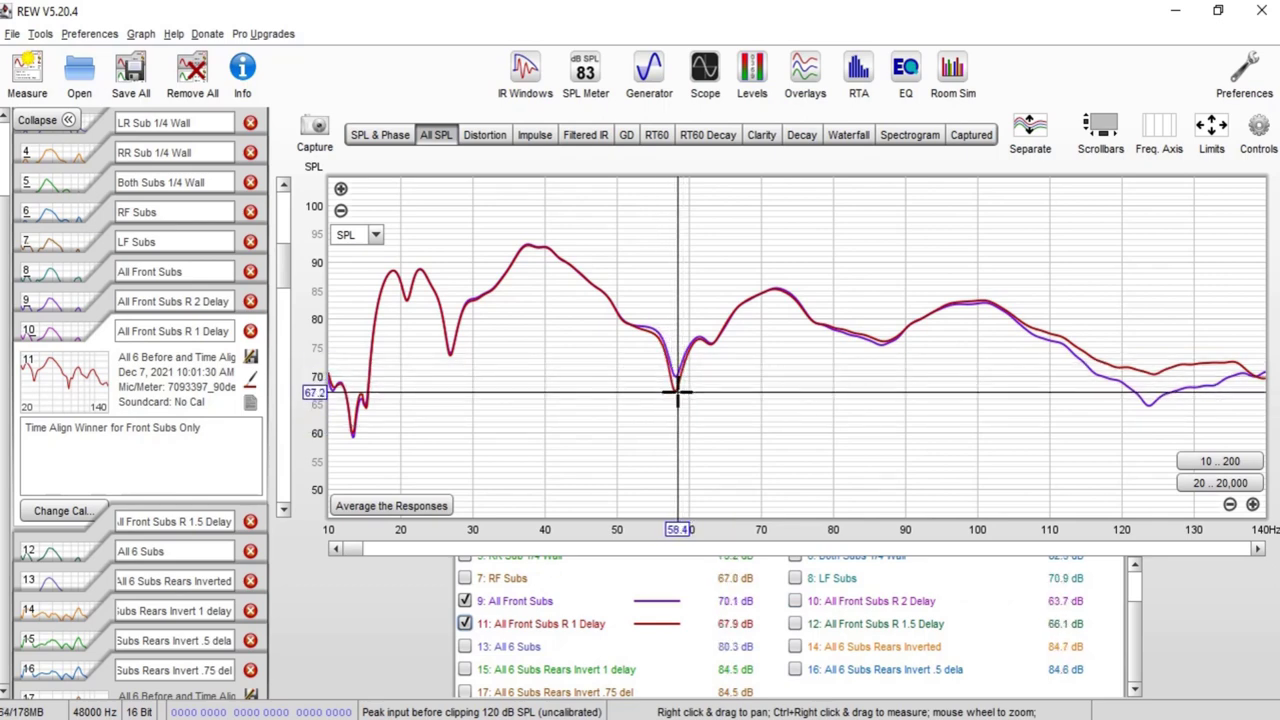
left_click(795, 601)
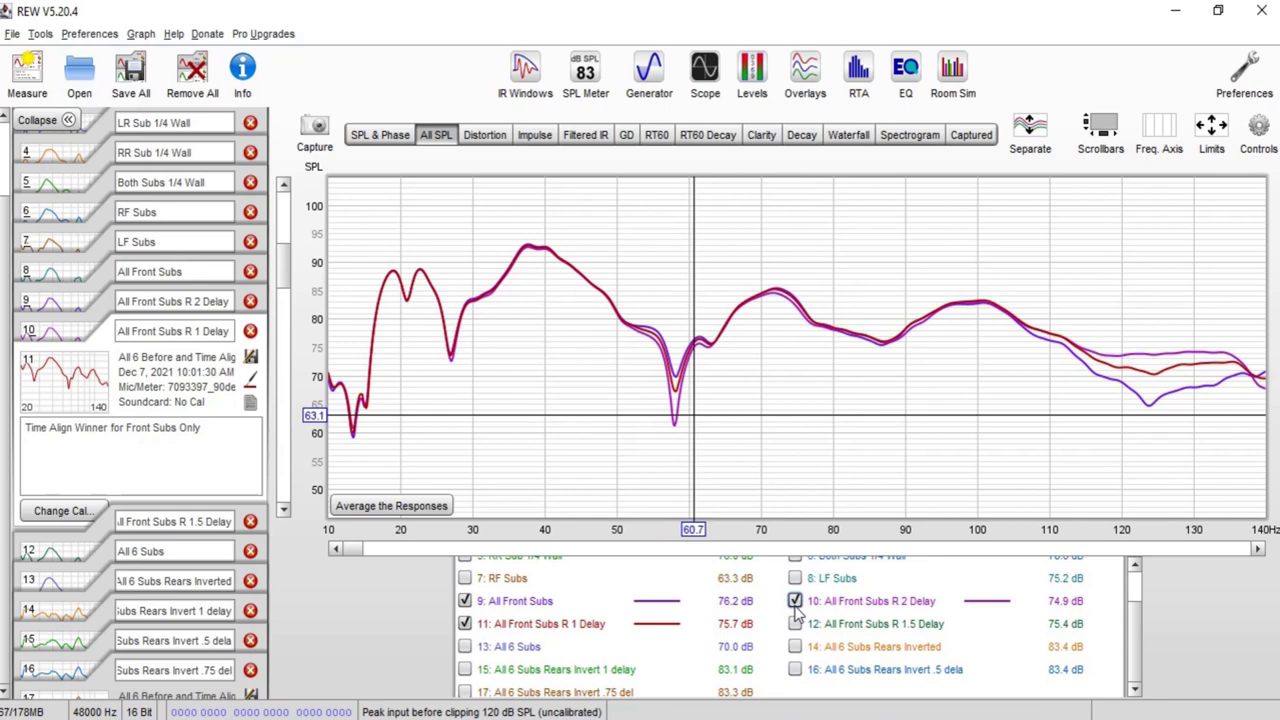
left_click(795, 601)
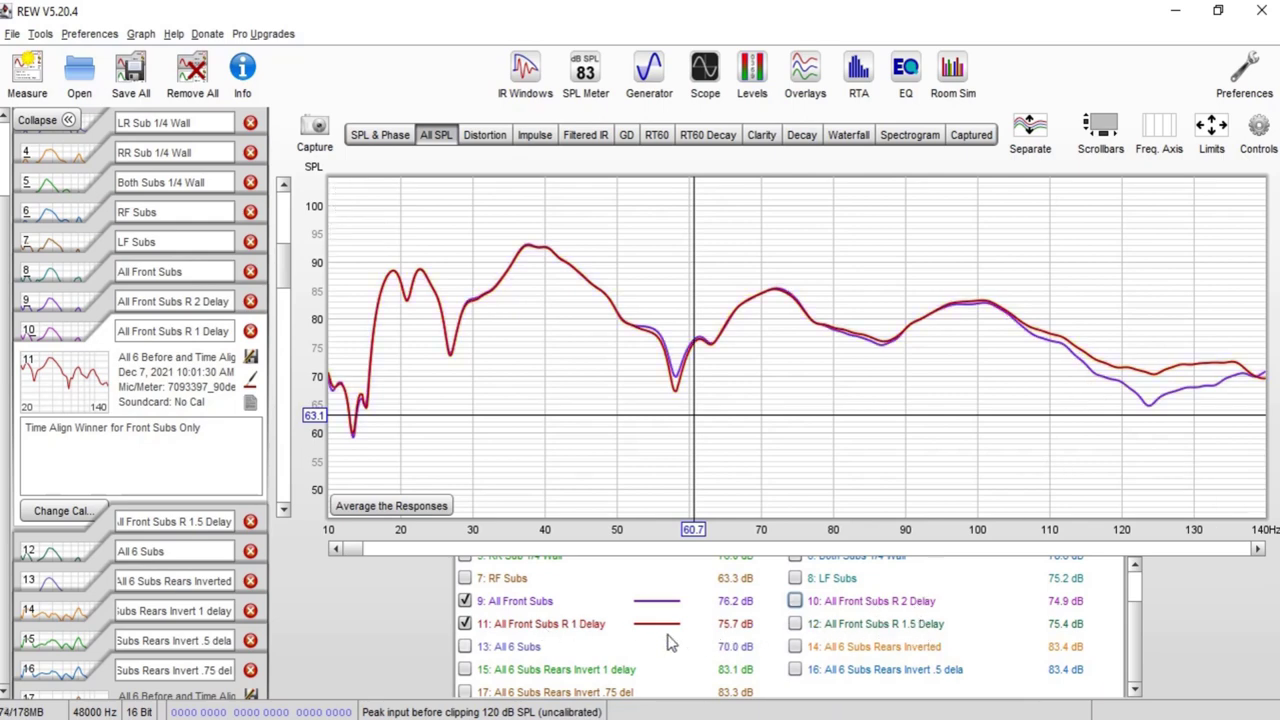
left_click(795, 623)
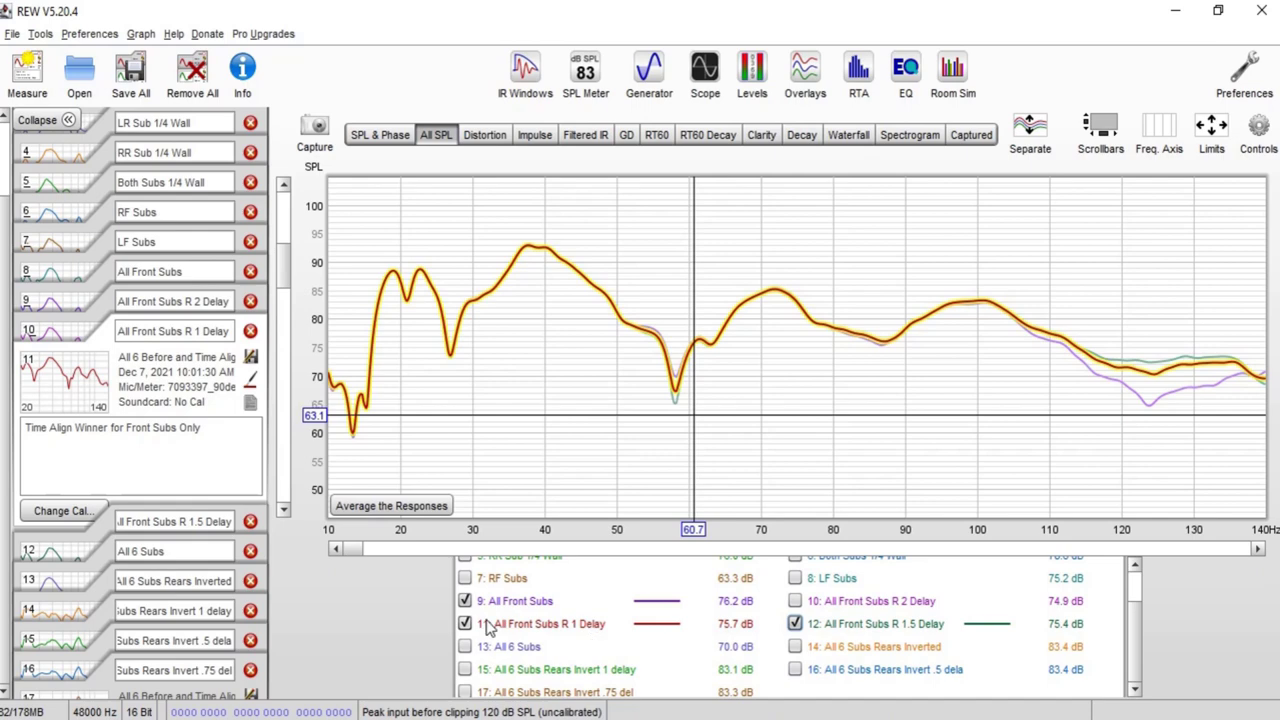
Clear the front-subs traces and plot only the All 6 Subs response
left_click(464, 601)
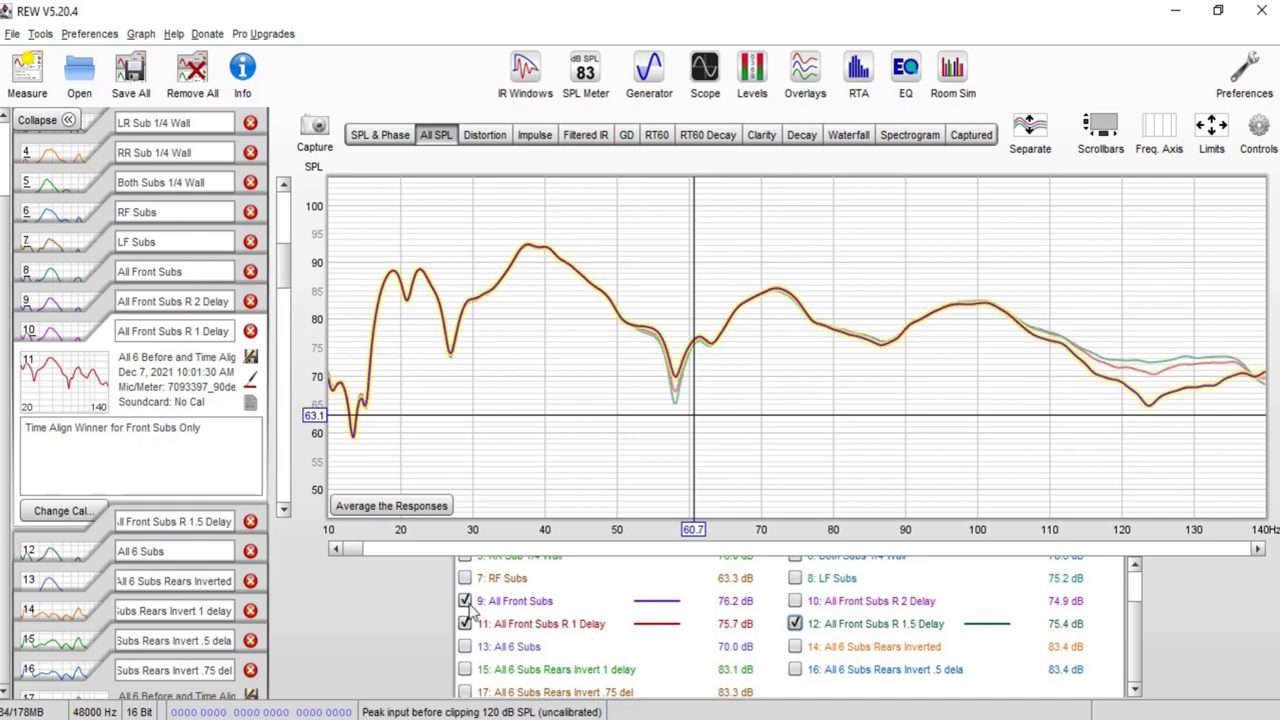
left_click(795, 623)
left_click(795, 623)
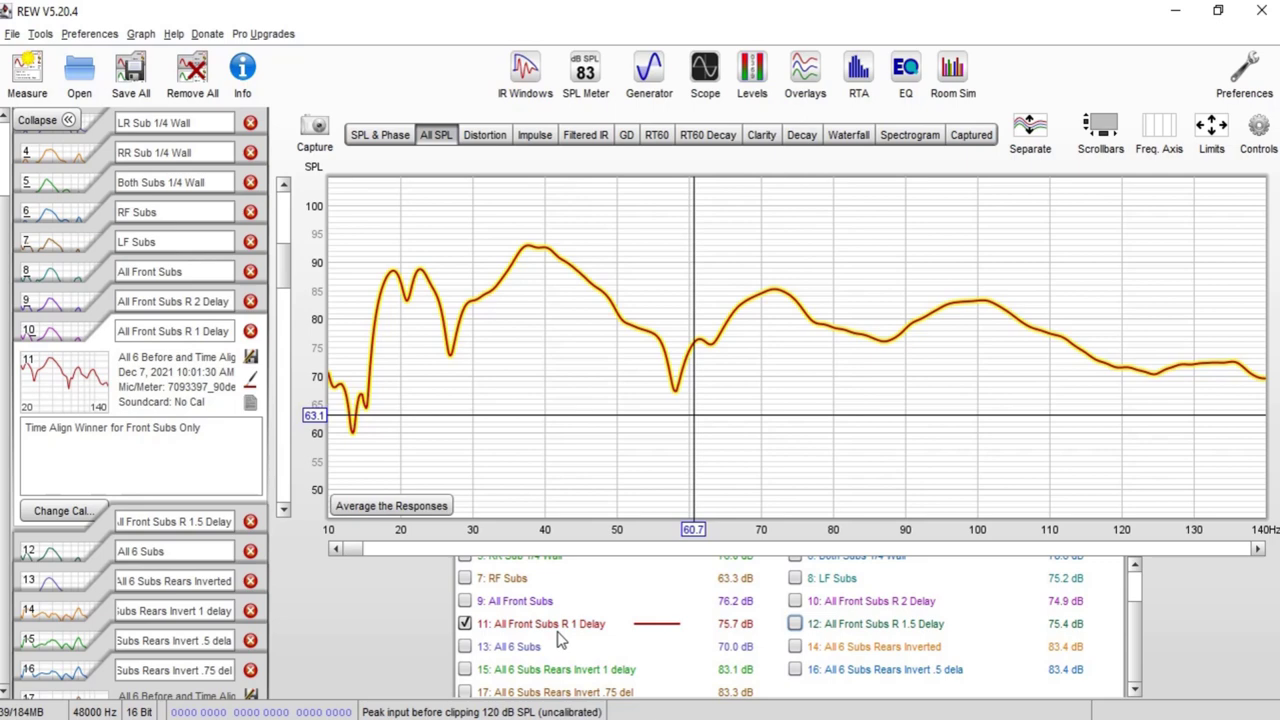
left_click(465, 623)
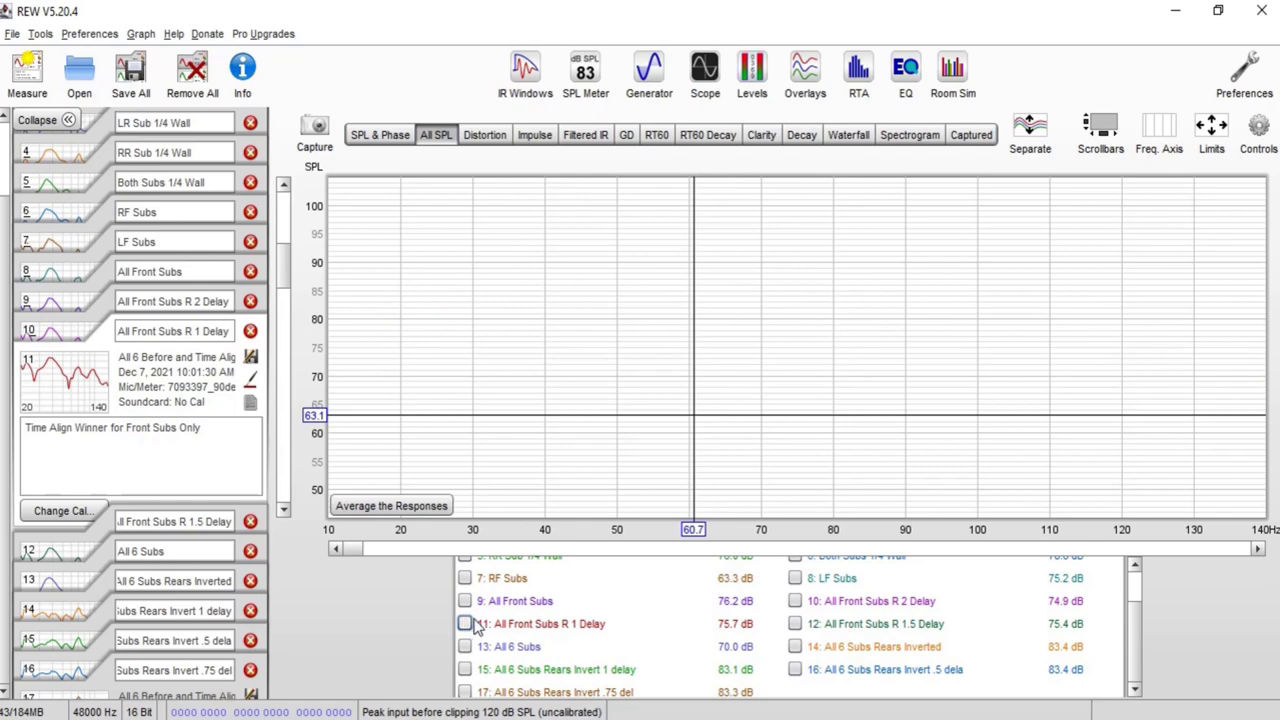
left_click(465, 647)
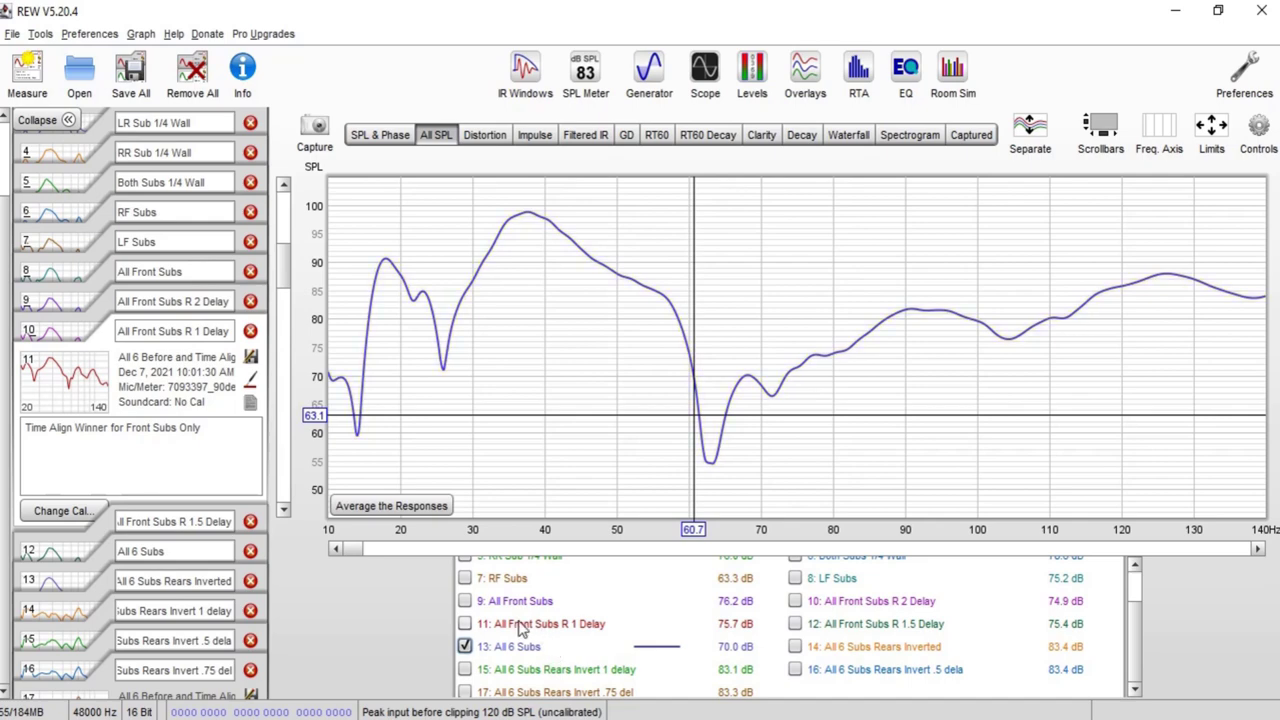
Add All Front Subs to the graph and make its trace red
left_click(465, 601)
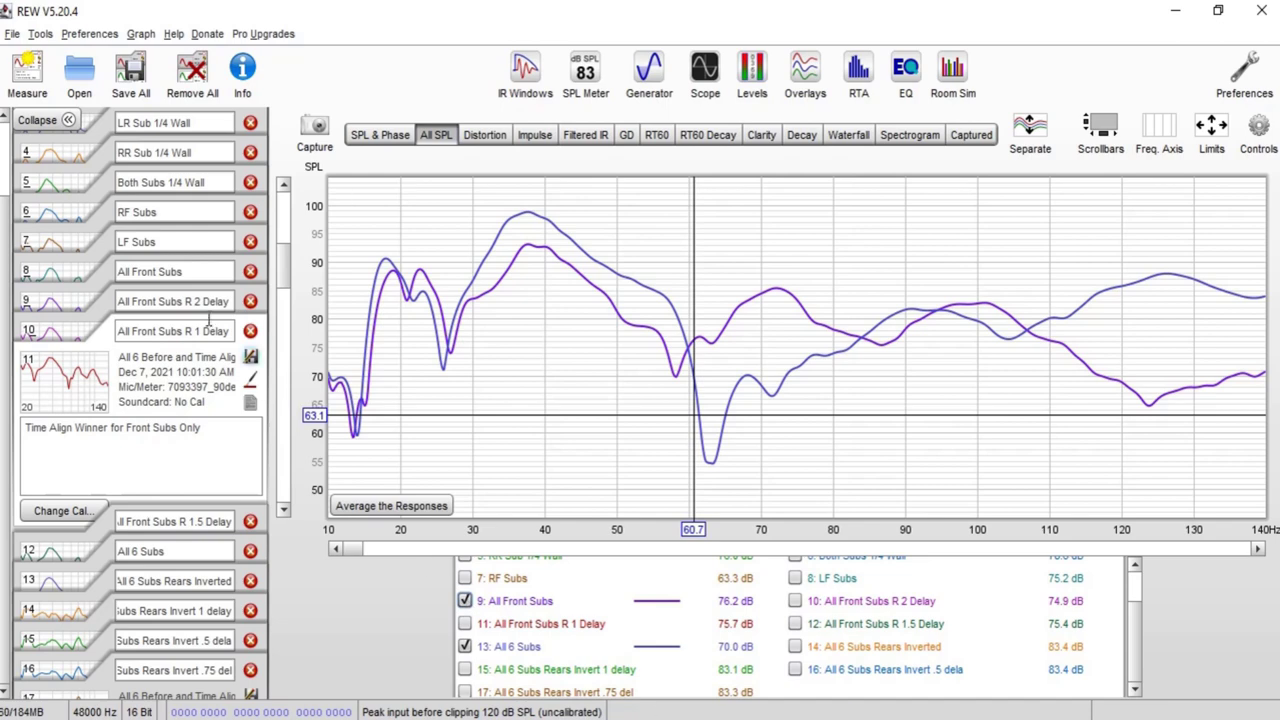
left_click(130, 266)
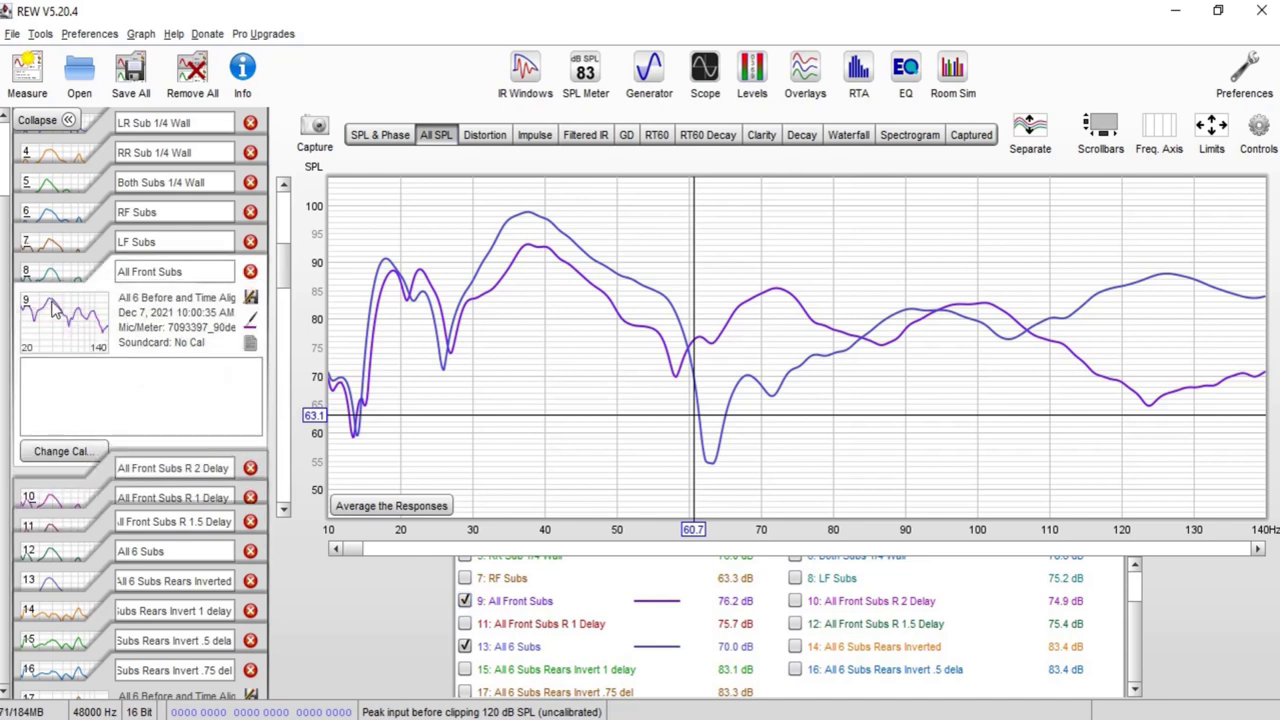
left_click(251, 320)
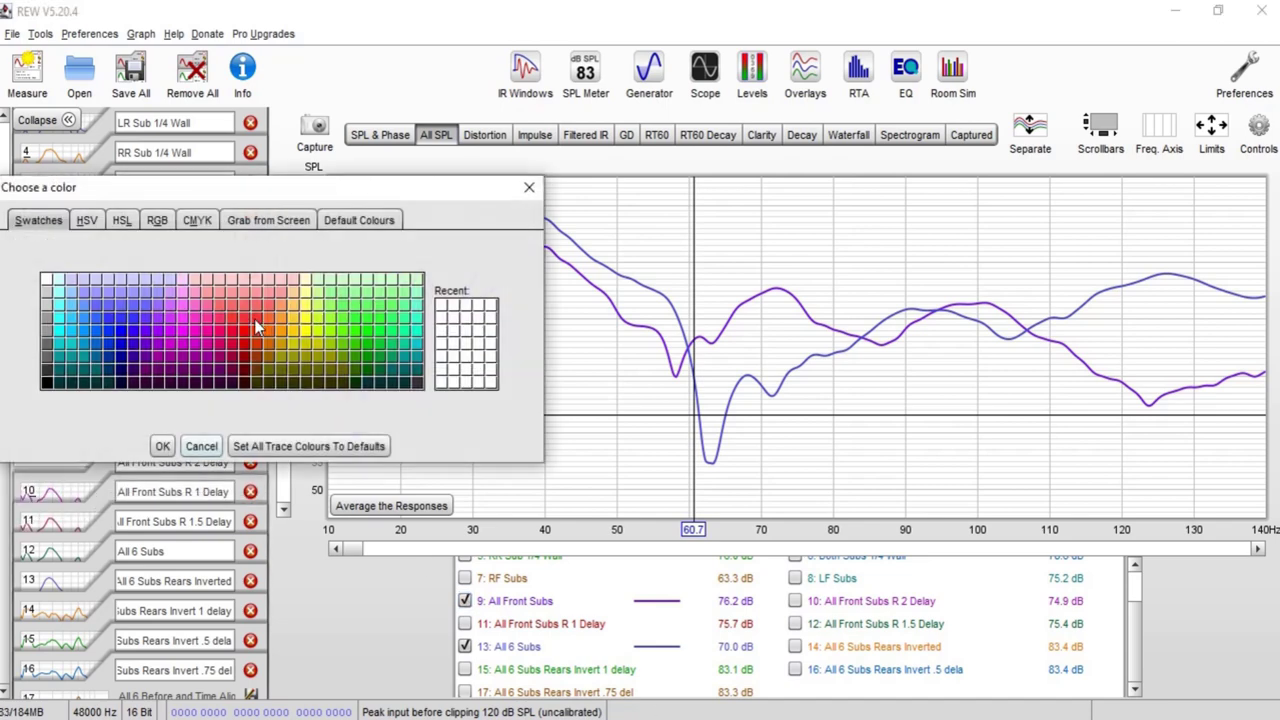
left_click(162, 446)
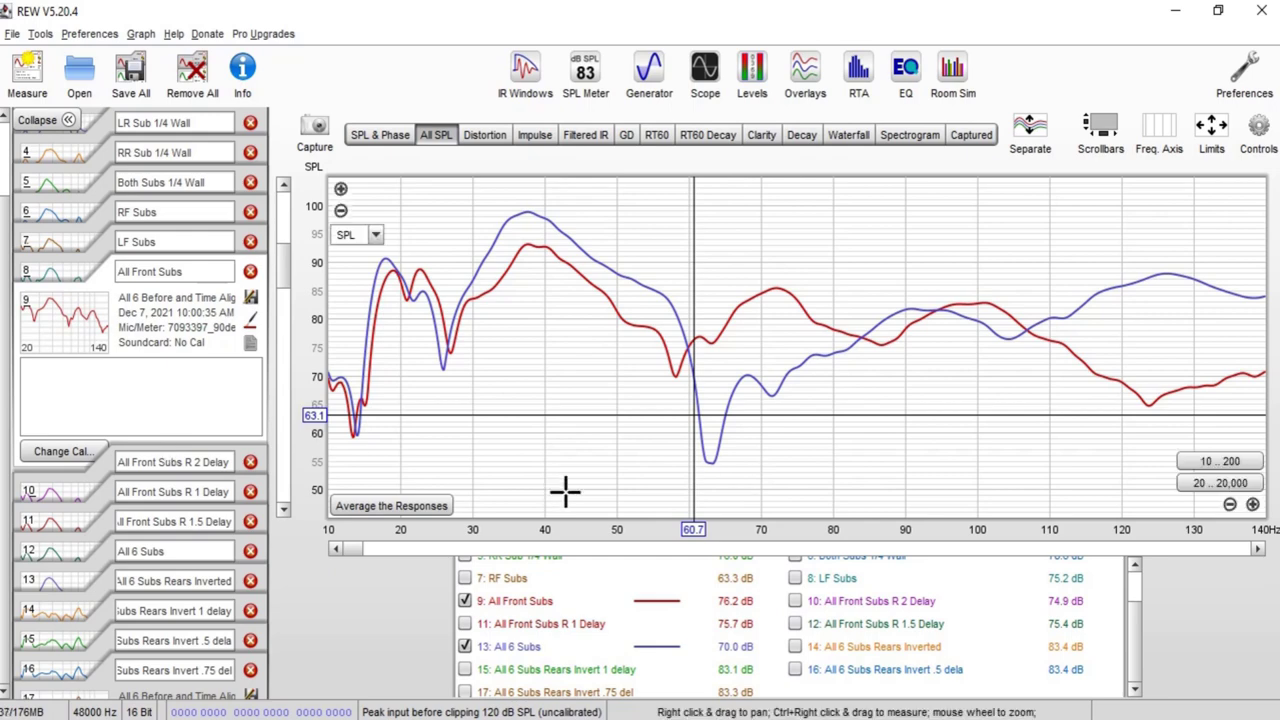
scroll(565, 625, "up", 1)
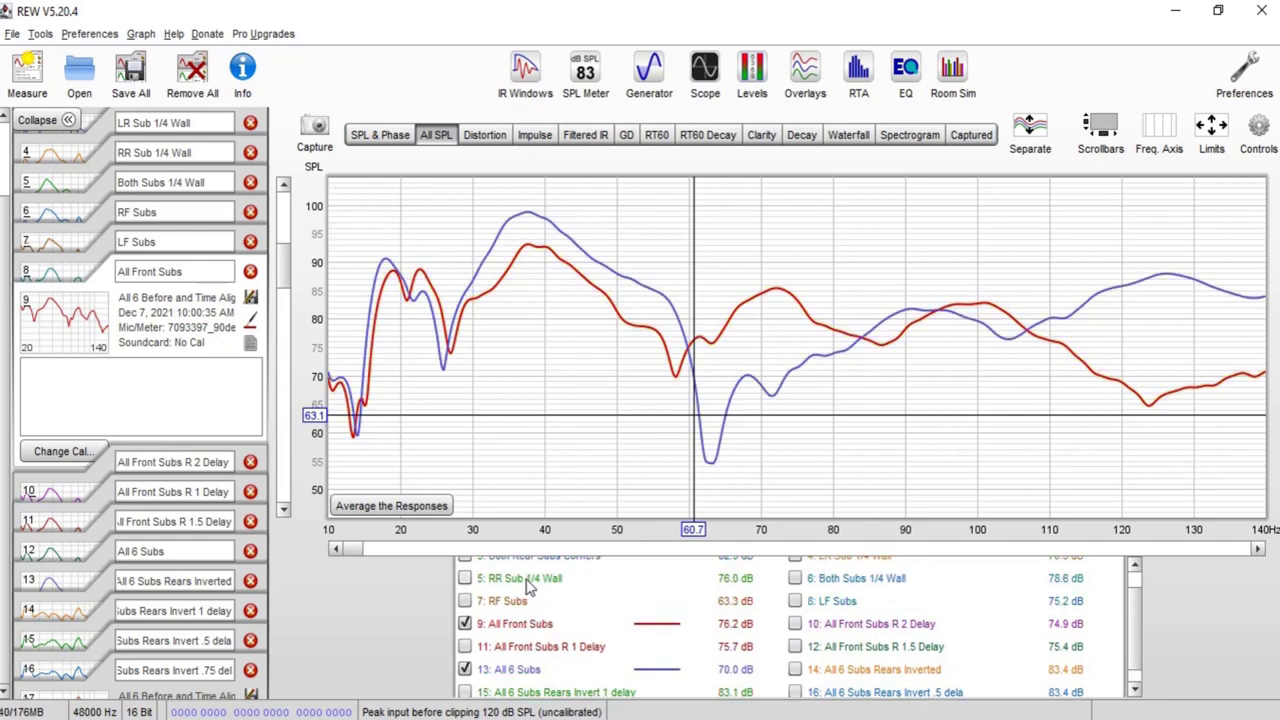
scroll(700, 635, "up", 1)
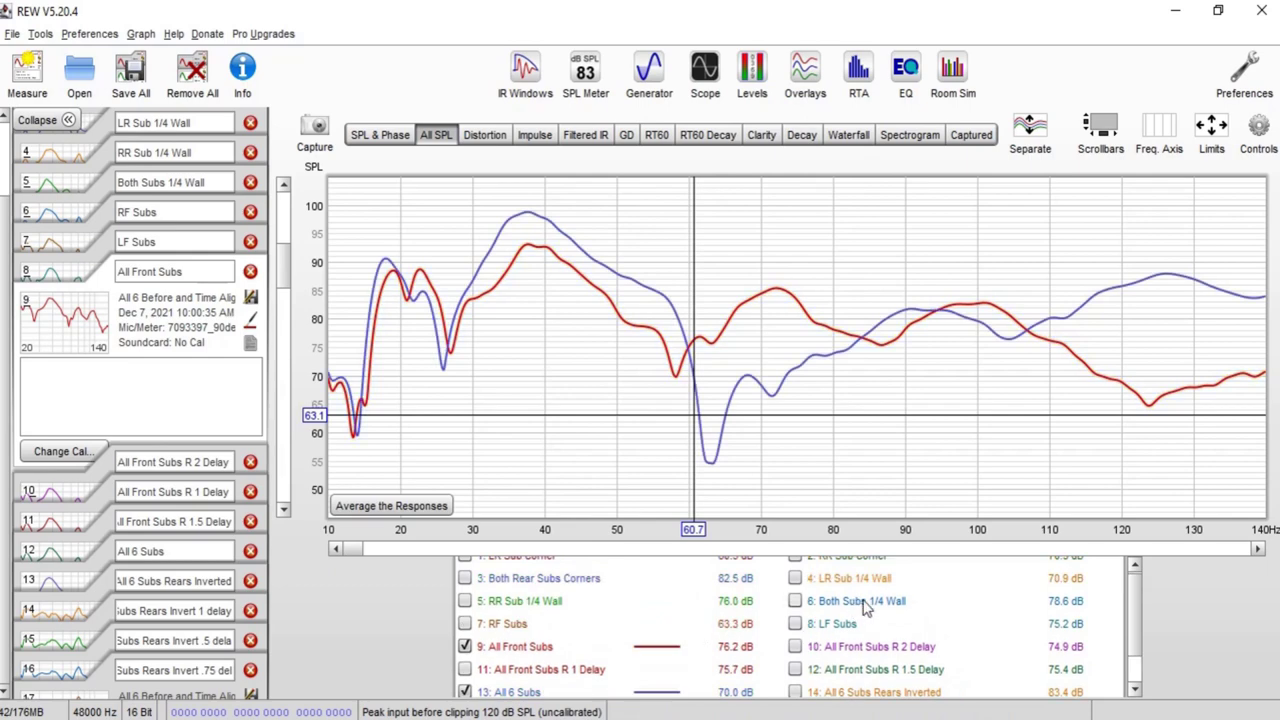
Add Both Subs 1/4 Wall in green and read the response level near 62 Hz
left_click(795, 601)
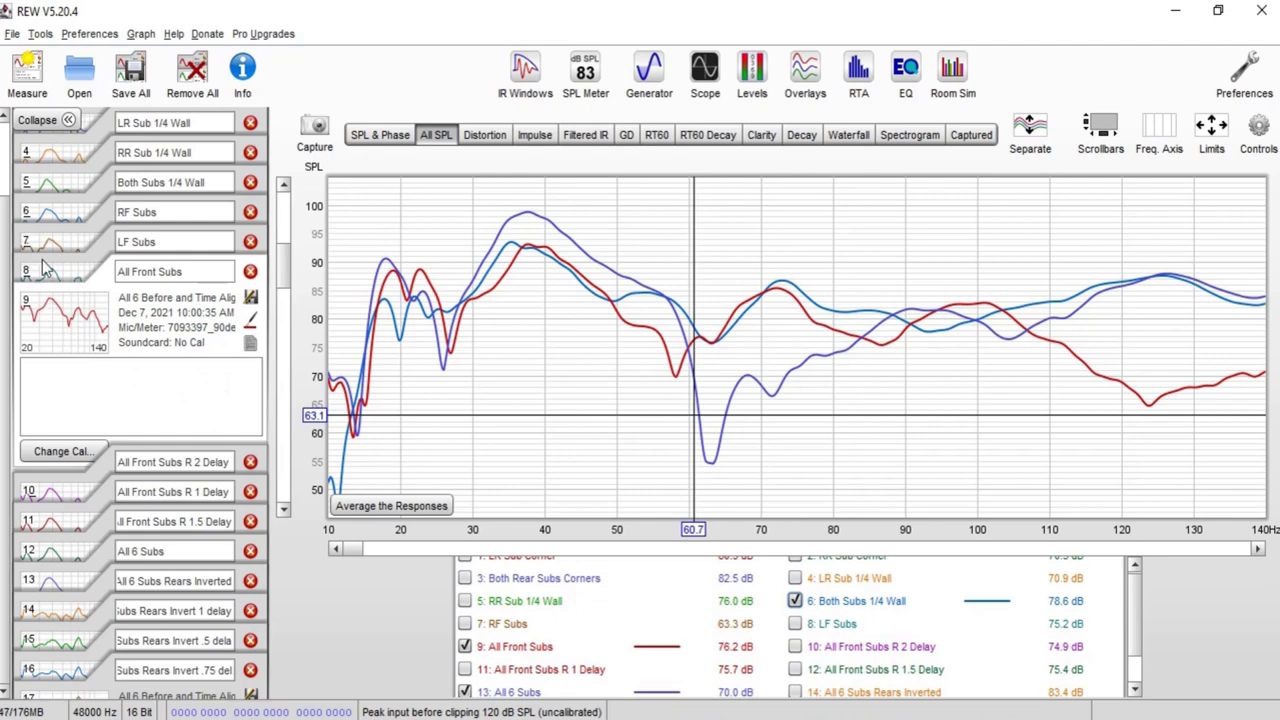
left_click(42, 214)
left_click(252, 226)
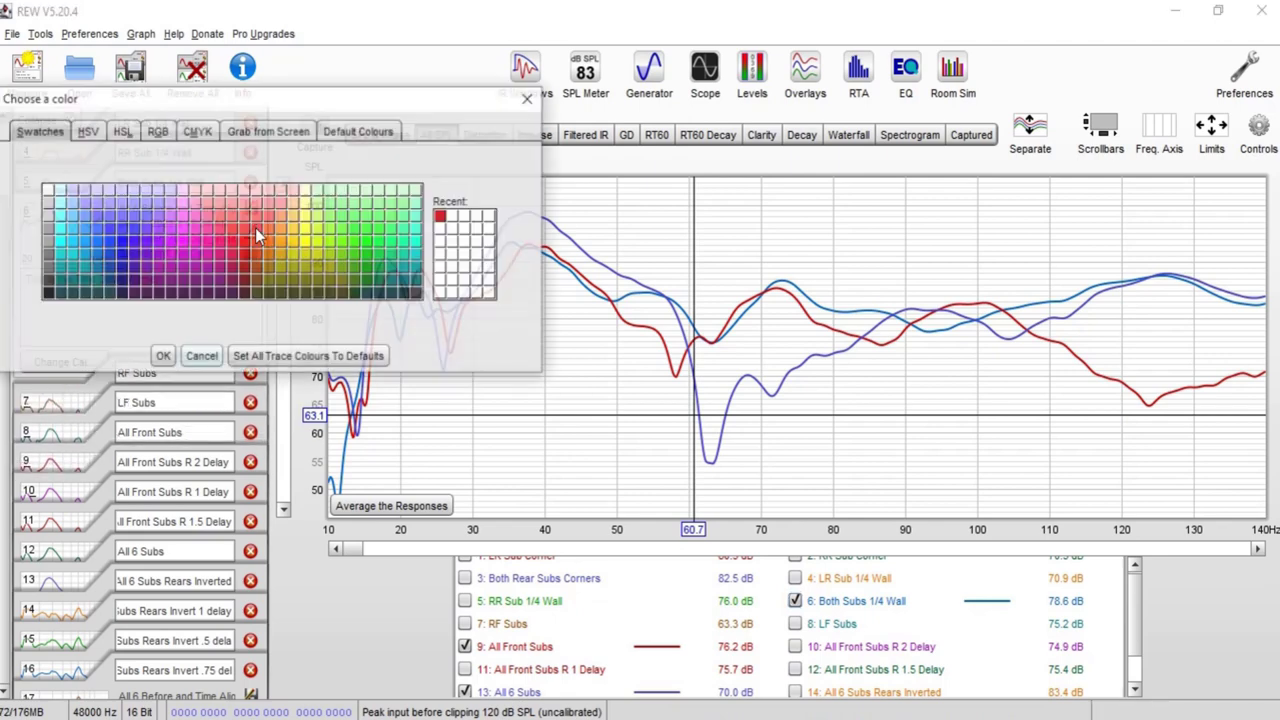
left_click(387, 257)
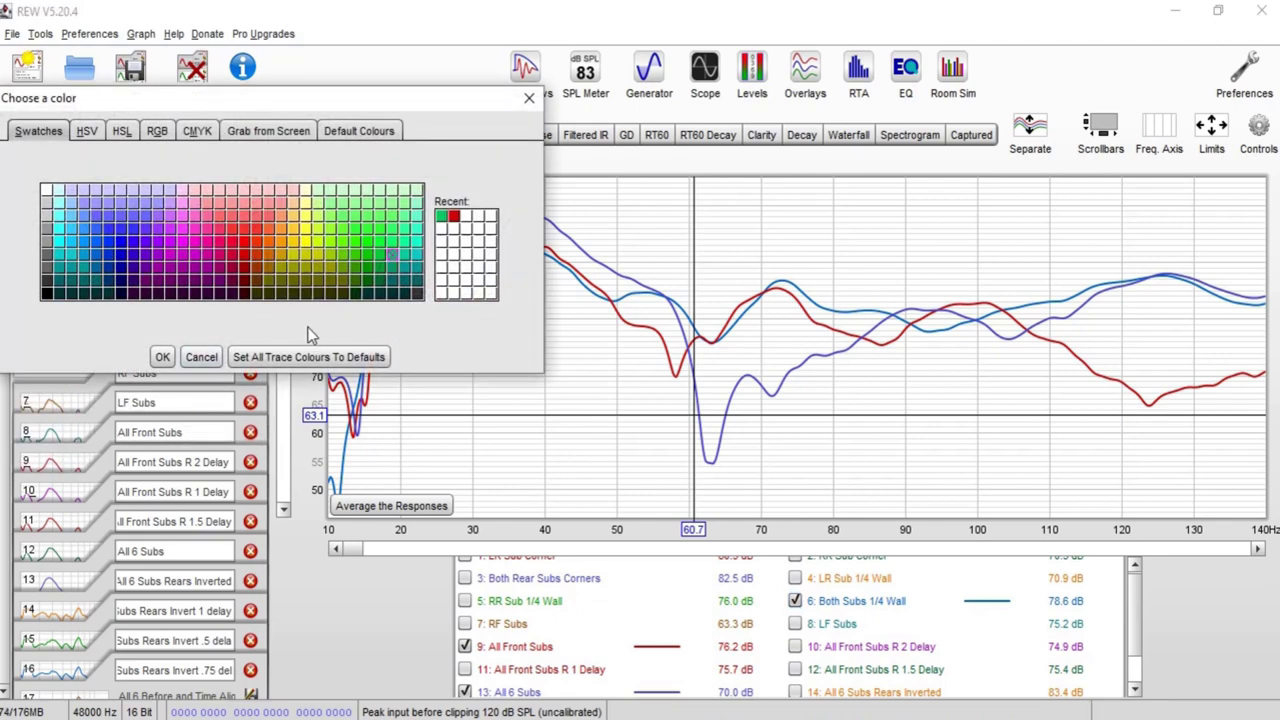
left_click(162, 357)
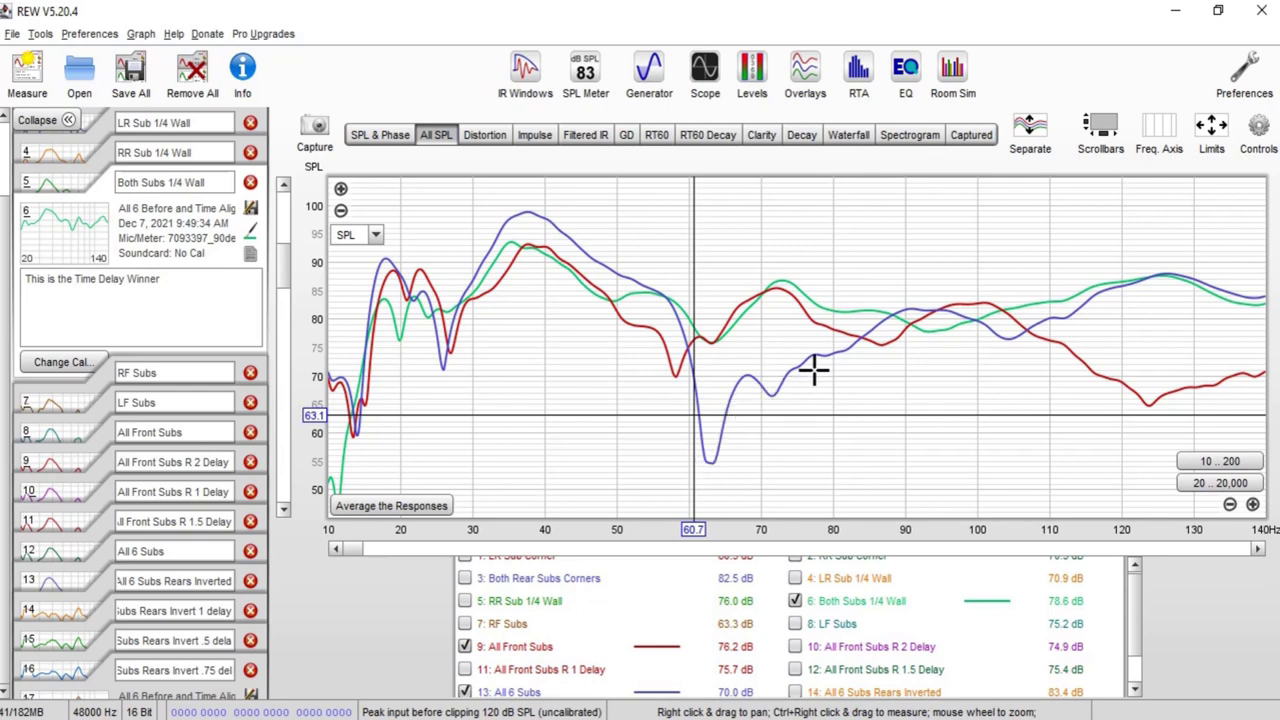
mouse_move(857, 349)
left_mouse_down()
mouse_move(717, 349)
mouse_move(706, 432)
mouse_move(806, 366)
mouse_move(757, 337)
mouse_move(717, 437)
mouse_move(855, 345)
left_mouse_up()
Hide Both Subs 1/4 Wall and All Front Subs, then replace All 6 Subs with All 6 Subs Rears Inverted
left_click(464, 646)
left_click(795, 601)
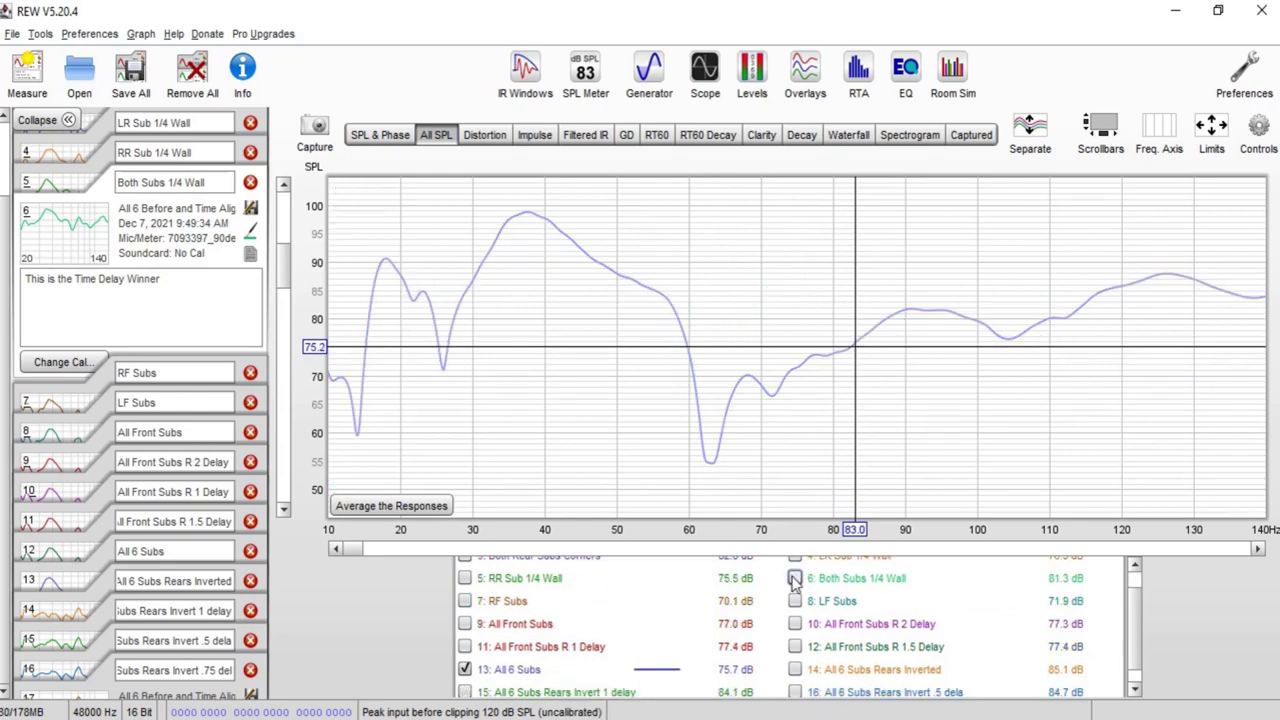
scroll(605, 643, "down", 2)
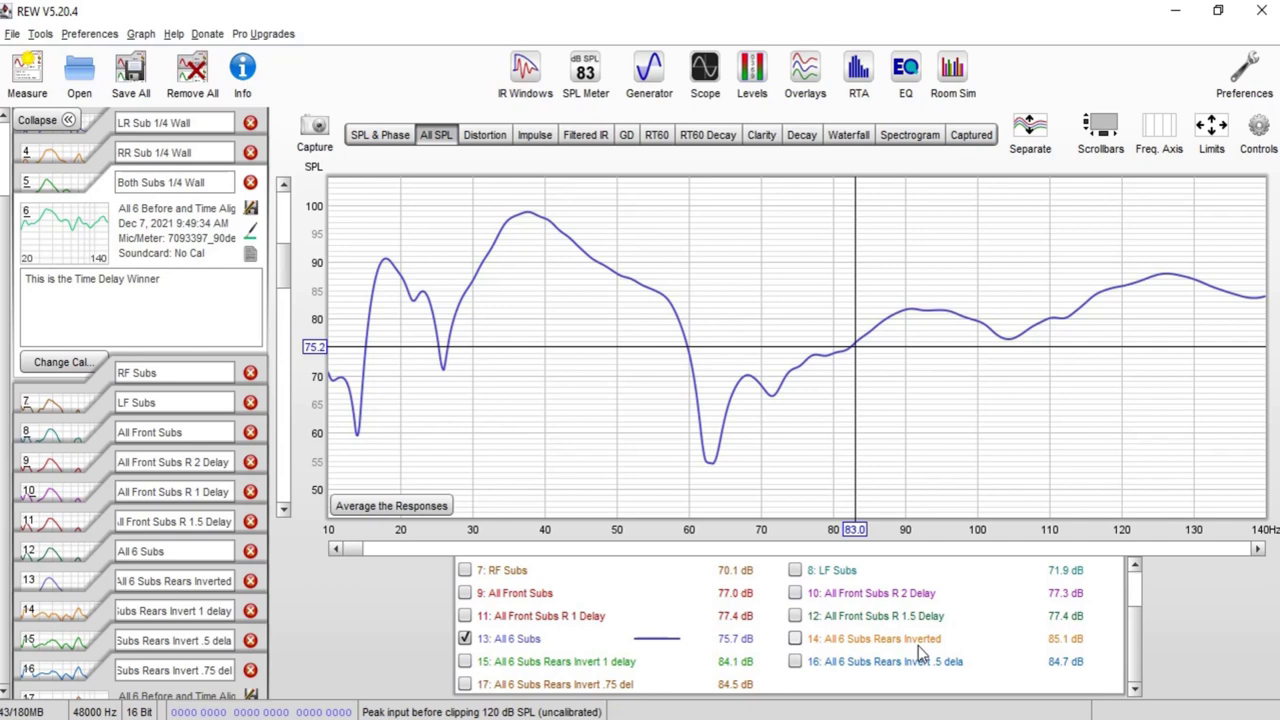
left_click(795, 639)
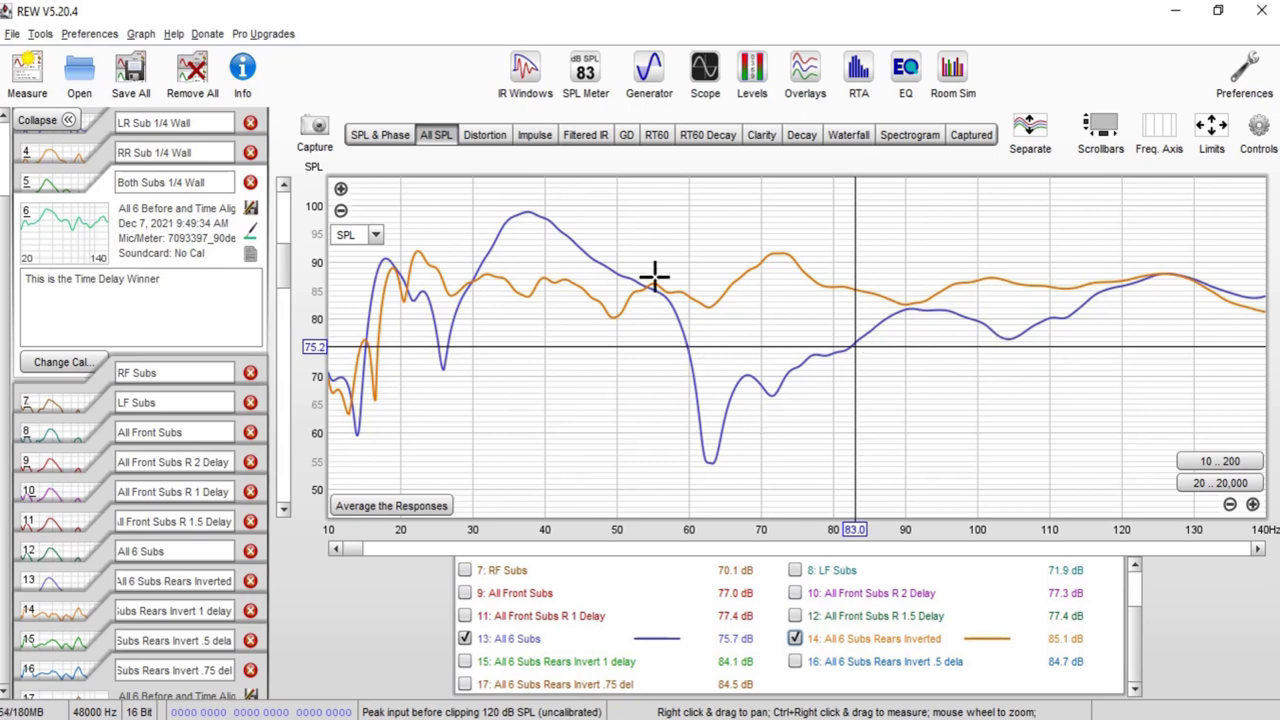
left_click(465, 638)
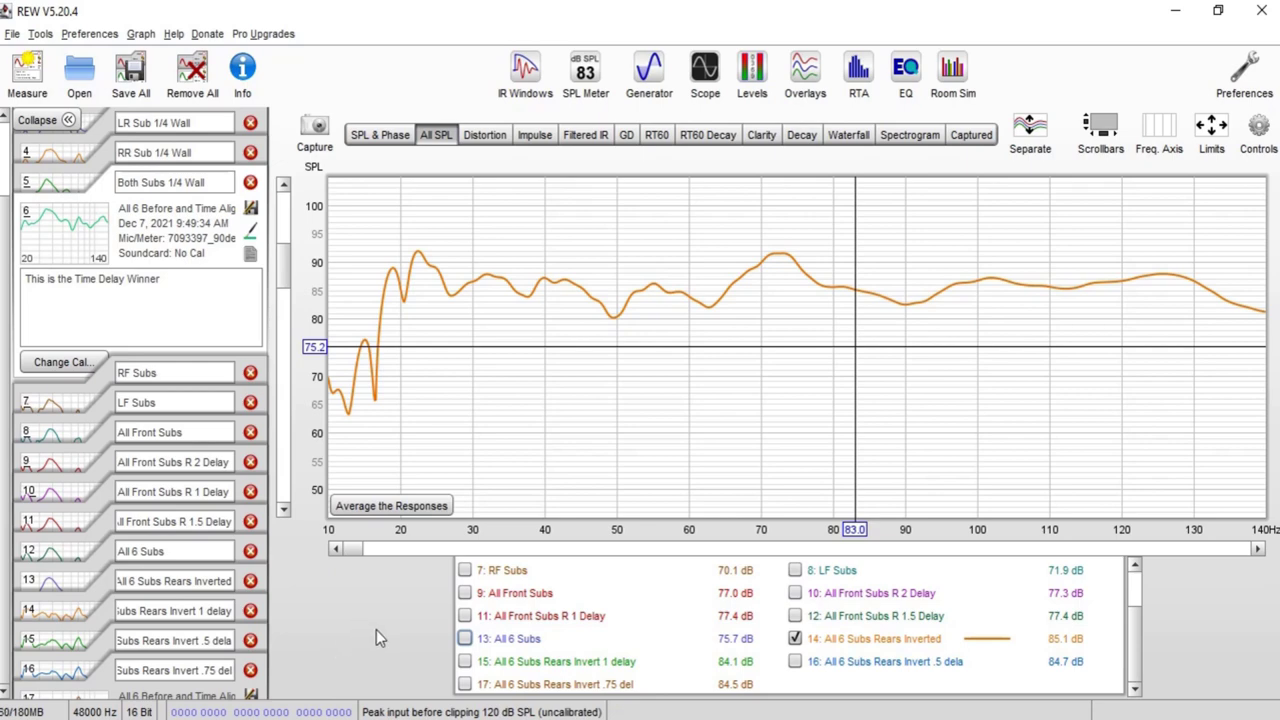
Step through measurements 14 to 17, ending on the 'Time Align Winner for All 6 Subs Together' note
left_click(53, 606)
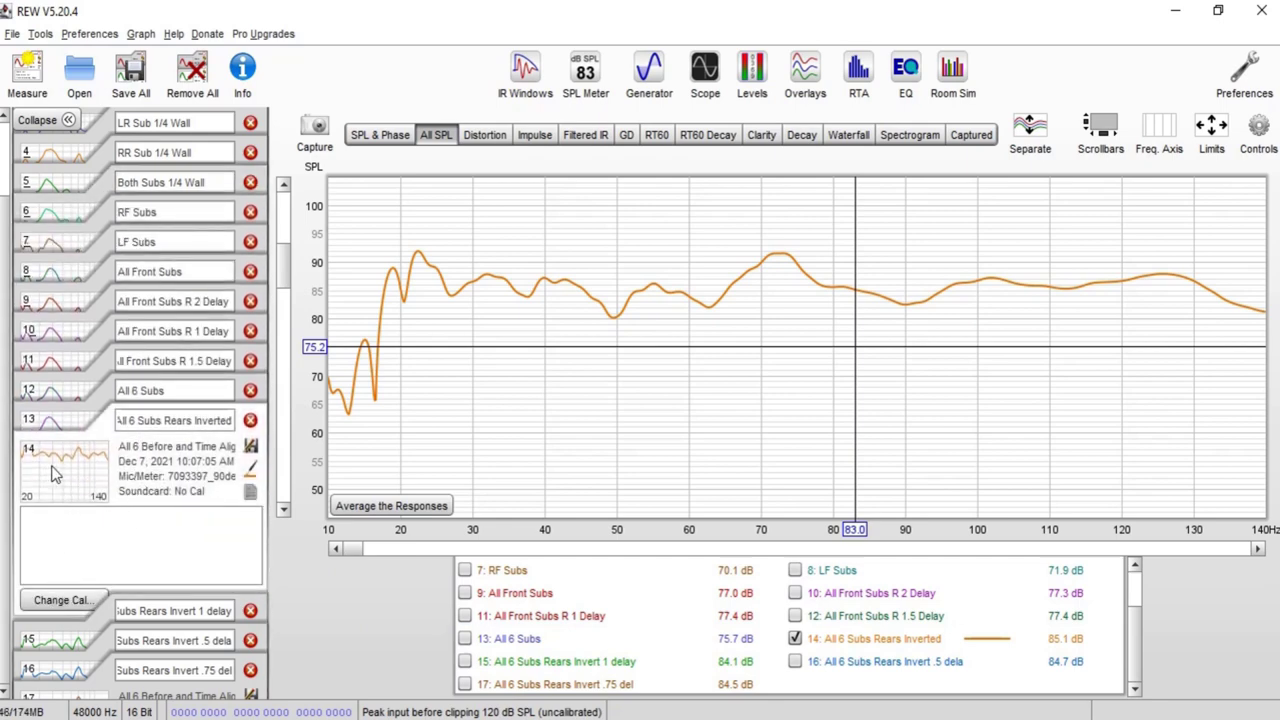
left_click(72, 641)
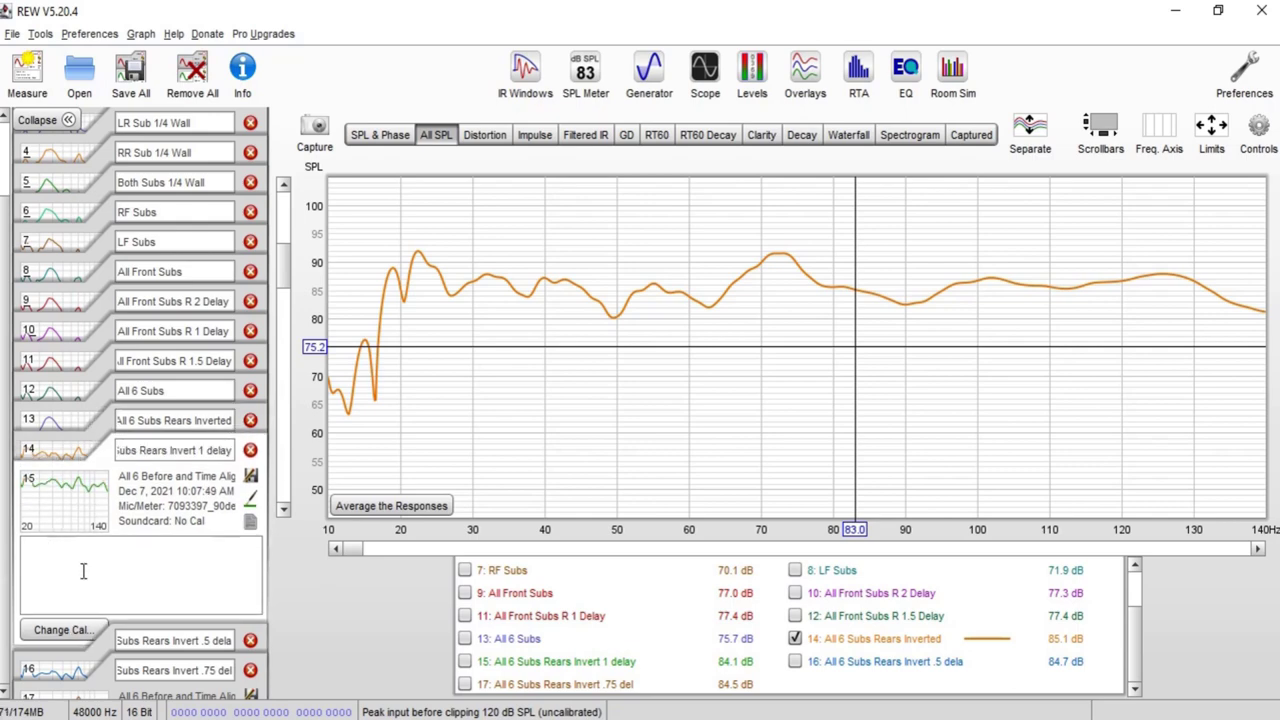
left_click(56, 662)
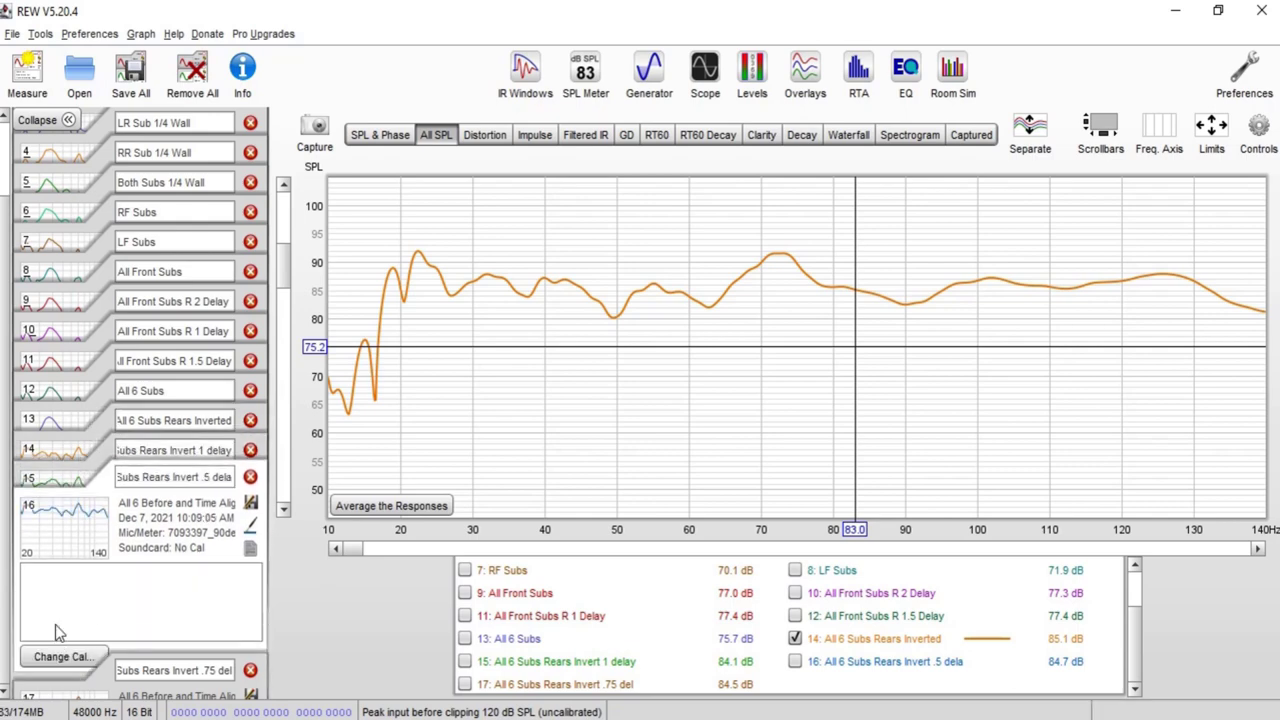
left_click(70, 690)
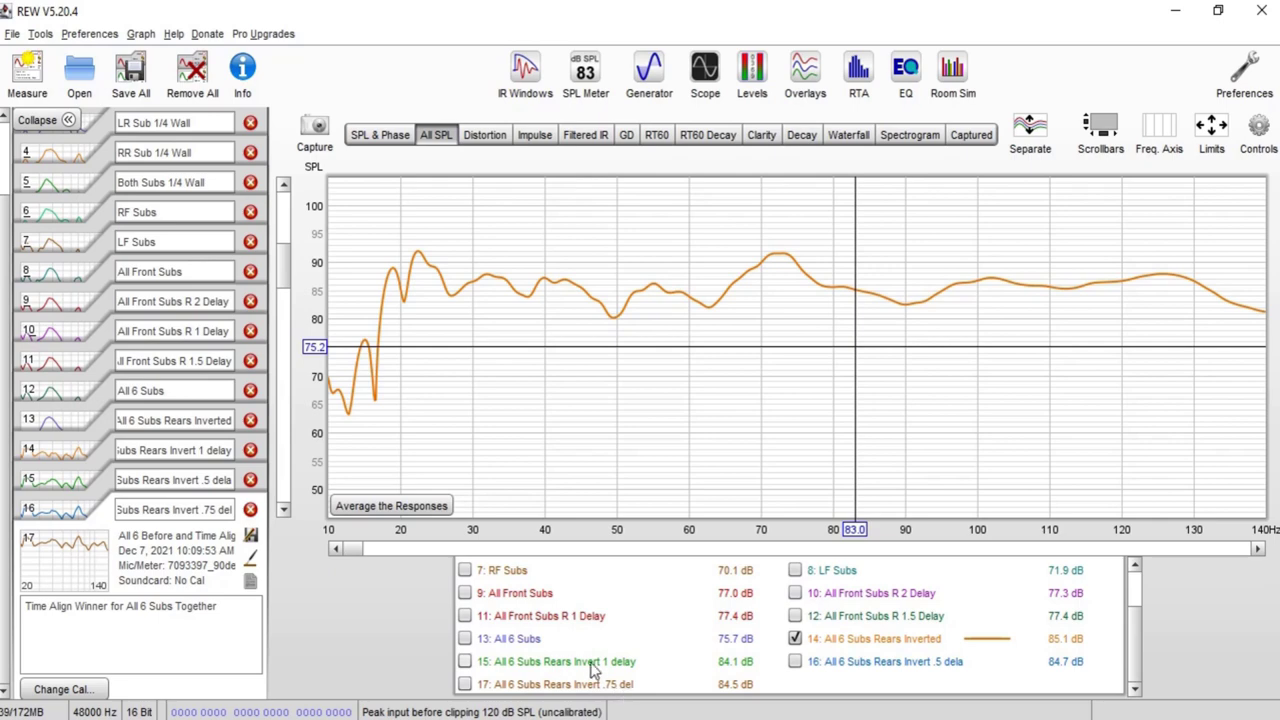
Overlay the rear-inverted 1, .5 and .75 delay traces, then keep only the .75 delay
left_click(465, 662)
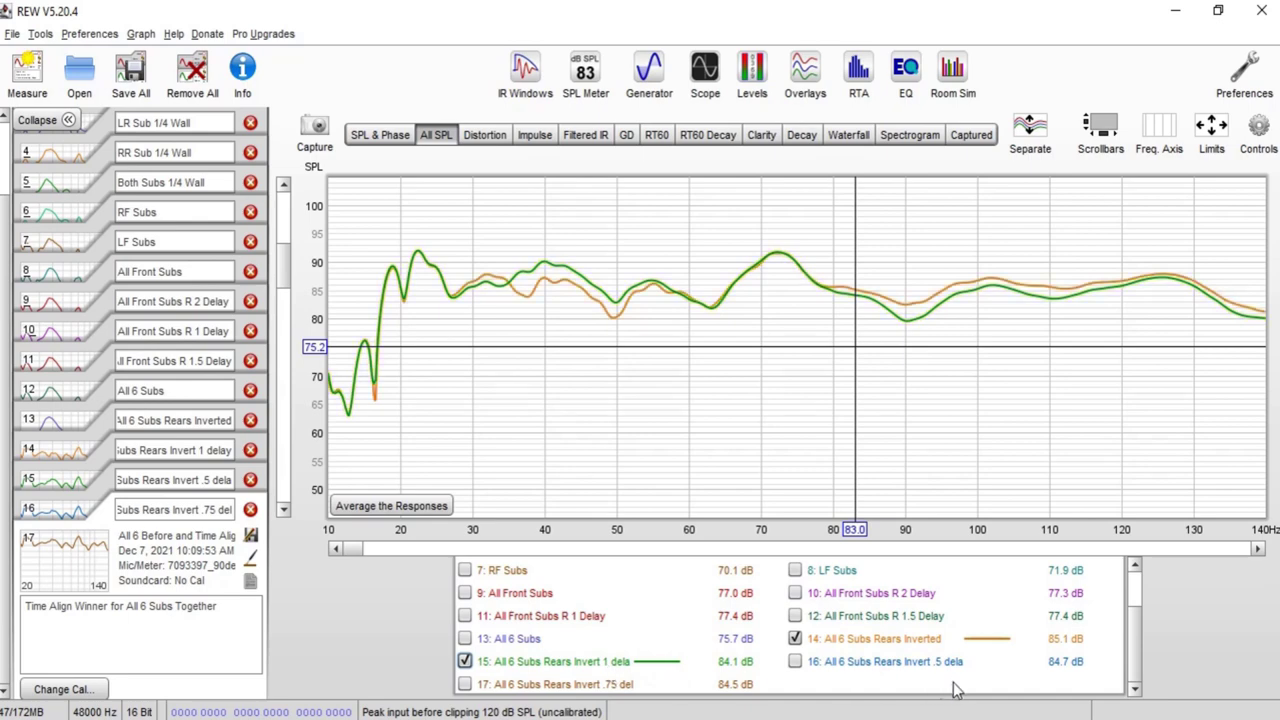
left_click(795, 662)
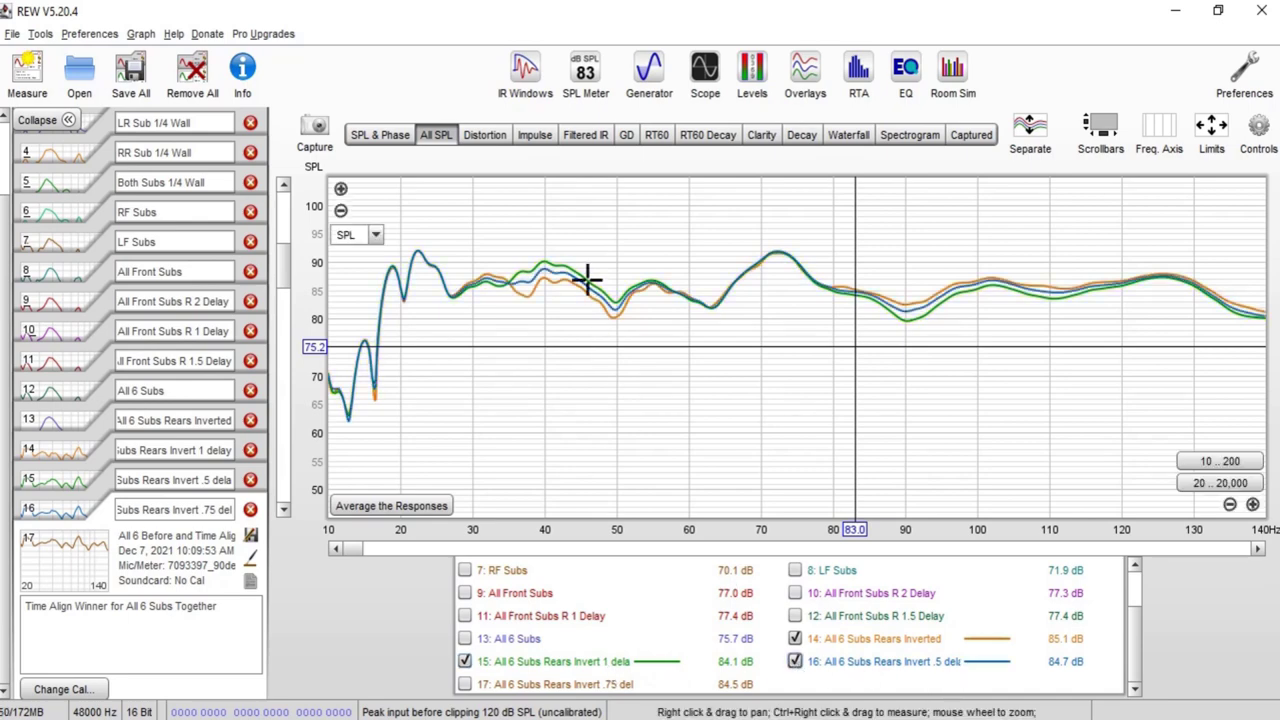
left_click(465, 685)
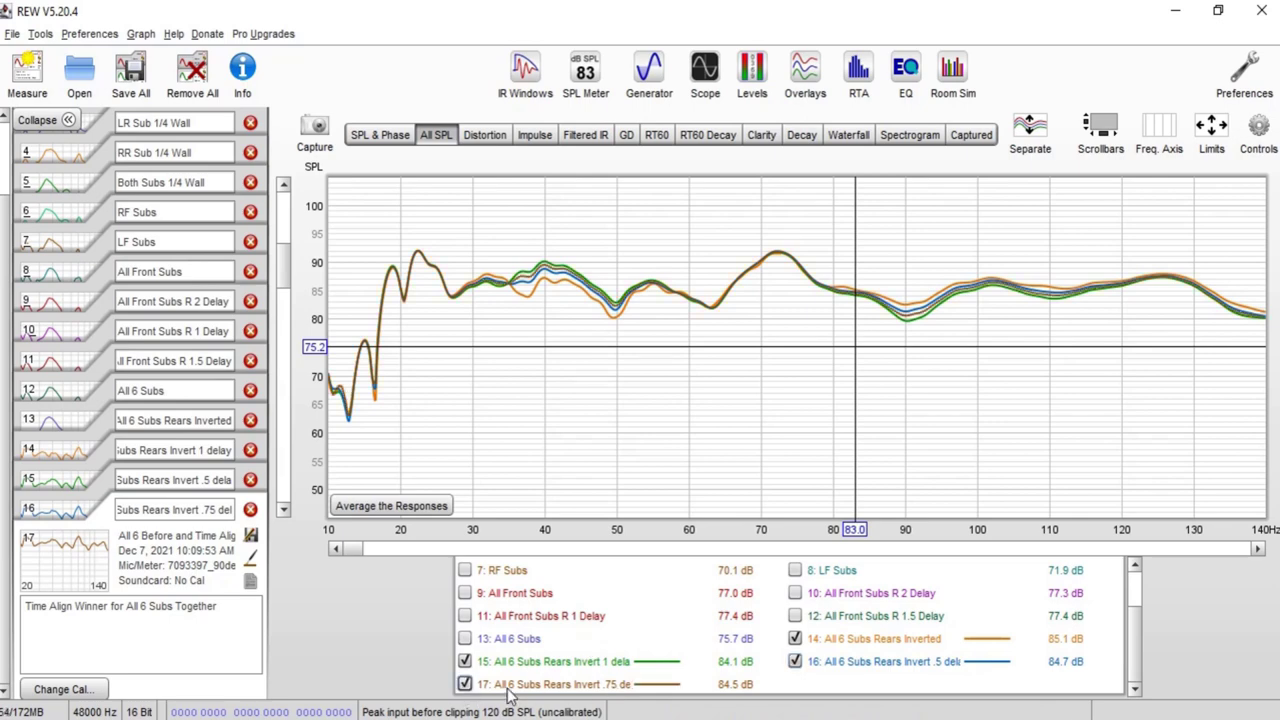
left_click(465, 661)
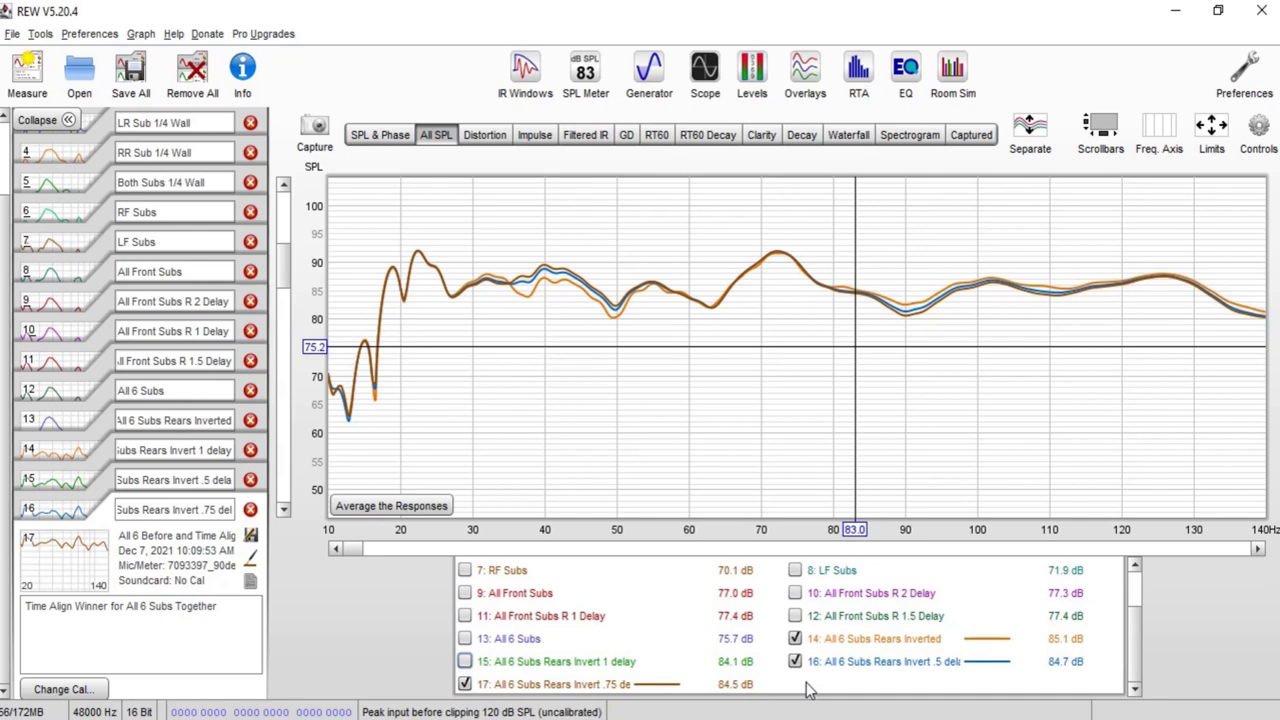
left_click(795, 661)
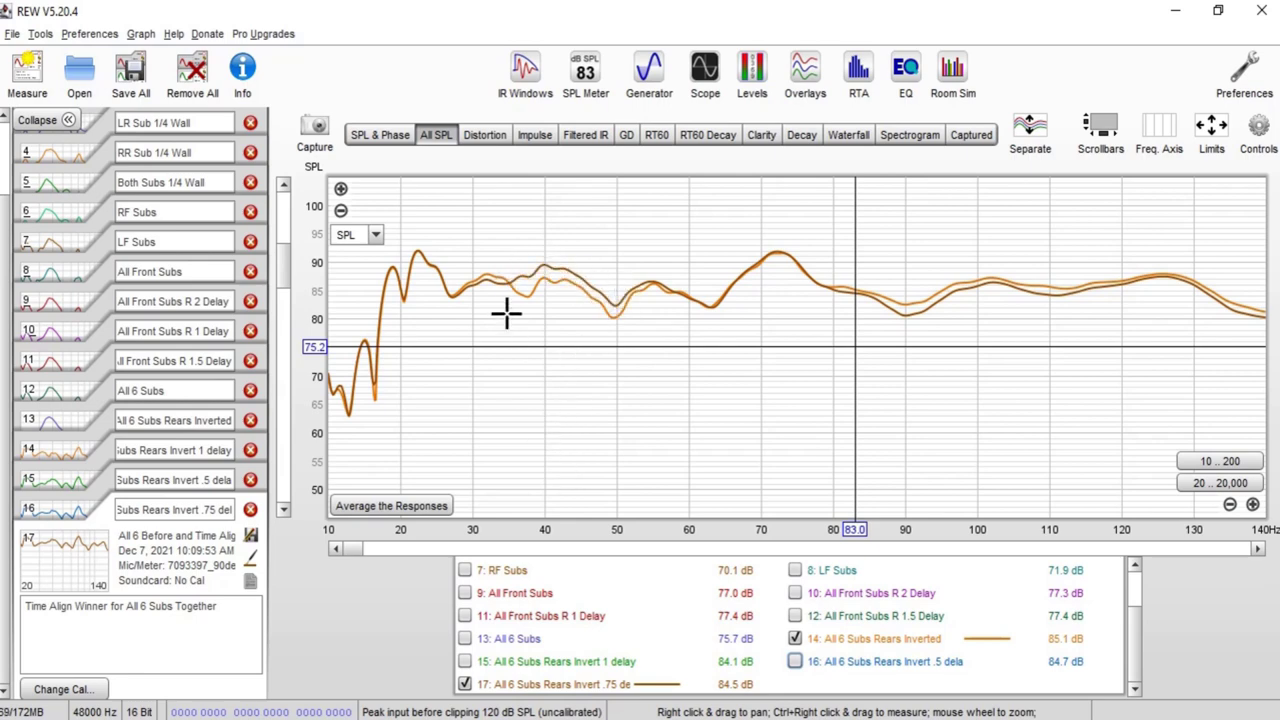
Read levels across roughly 40–110 Hz, then hide All 6 Subs Rears Inverted
left_click_drag(503, 280, 655, 283)
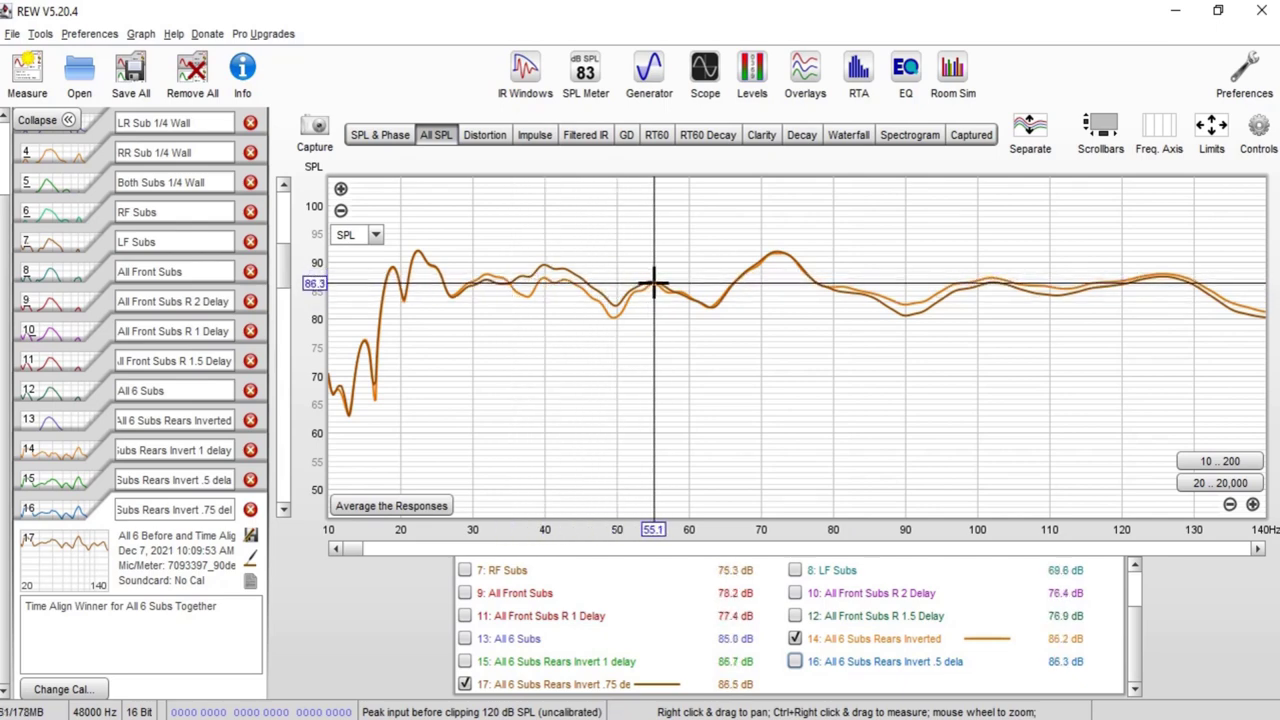
left_click(836, 290)
left_click_drag(836, 290, 870, 288)
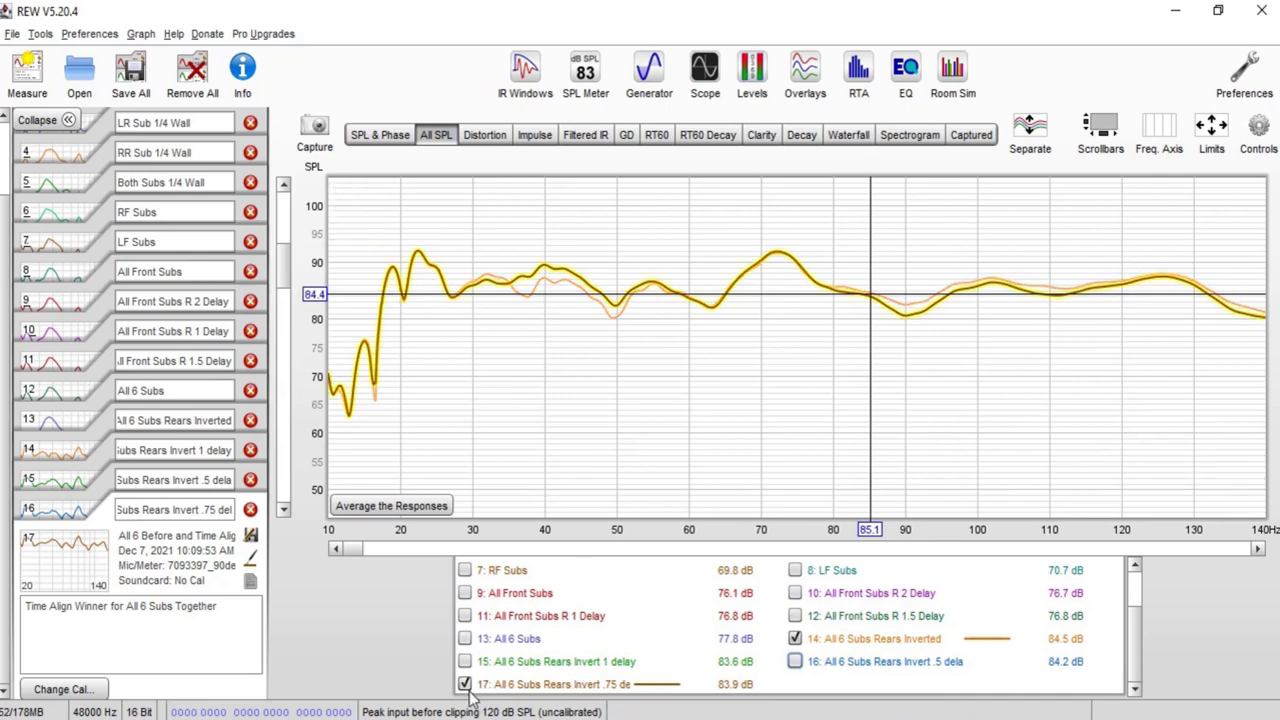
left_click(795, 638)
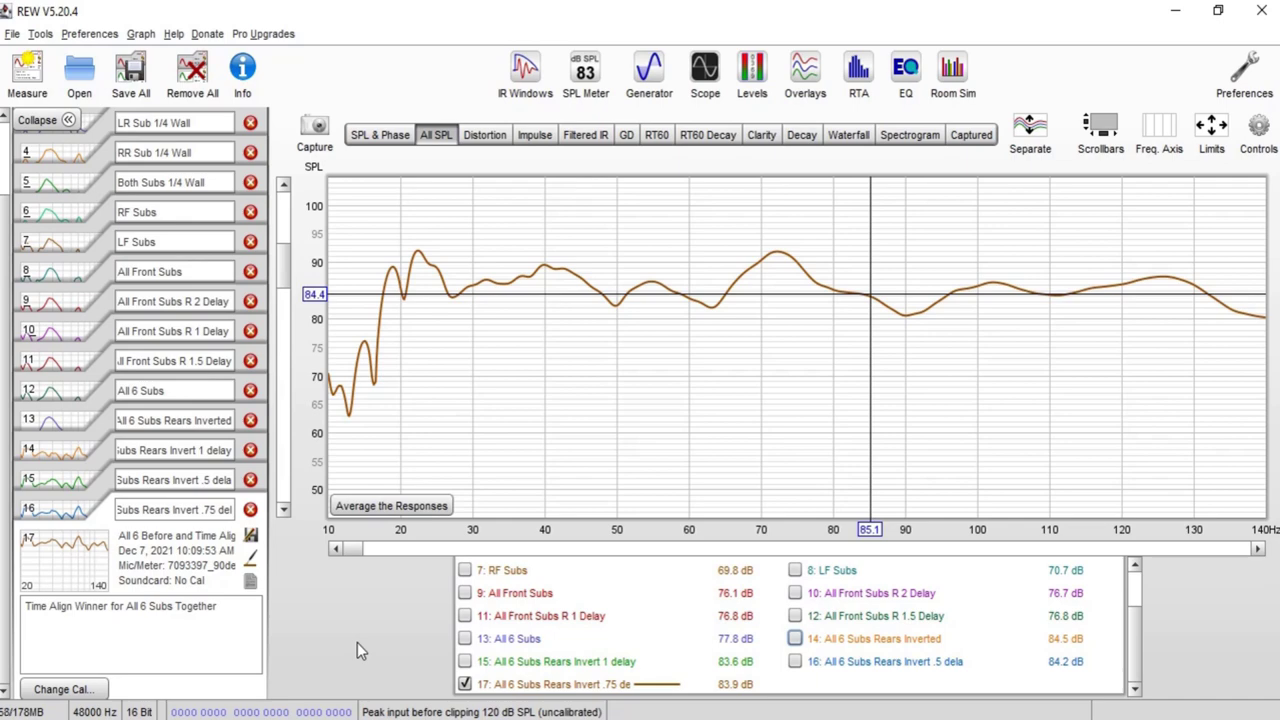
scroll(612, 648, "up", 3)
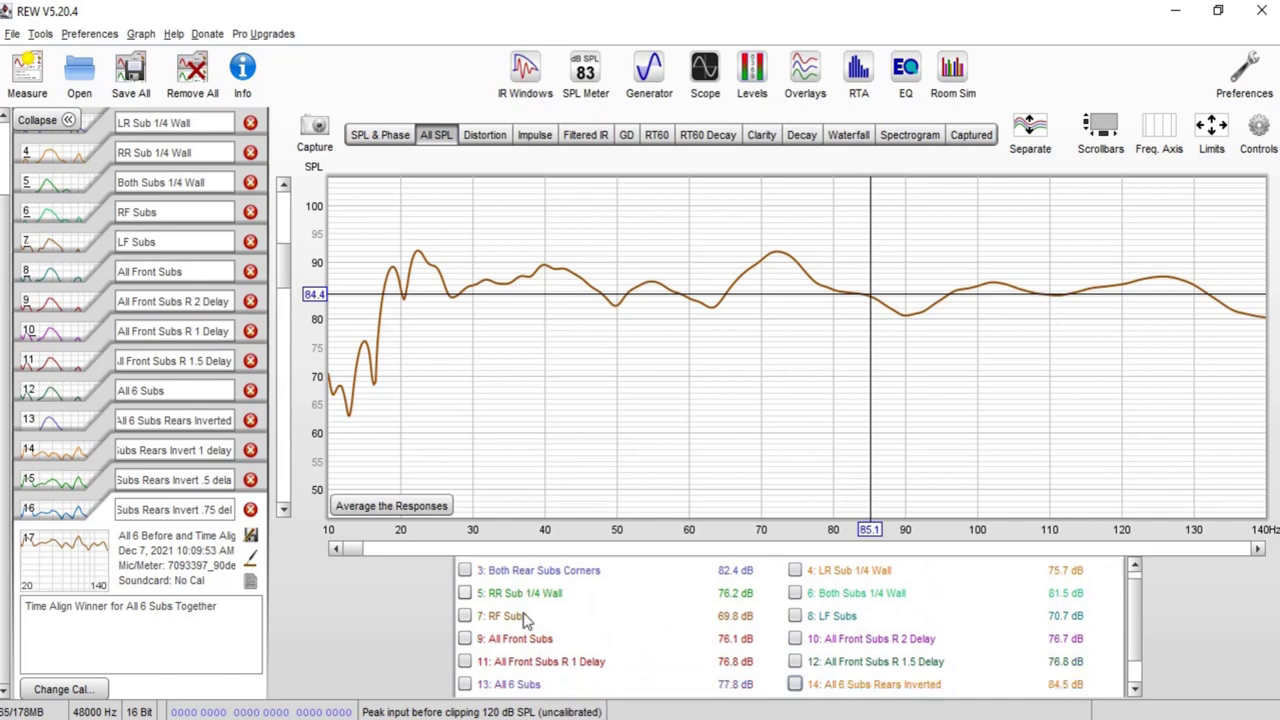
scroll(527, 620, "down", 1)
scroll(527, 620, "up", 1)
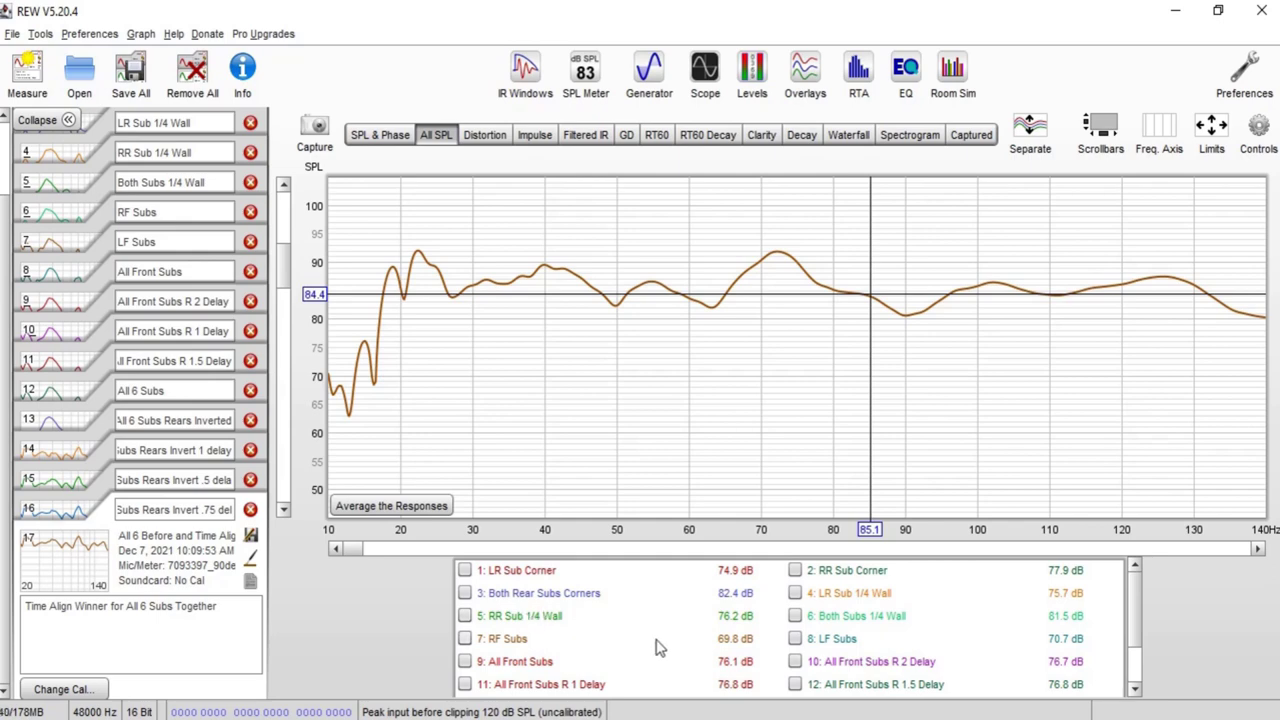
scroll(652, 646, "down", 1)
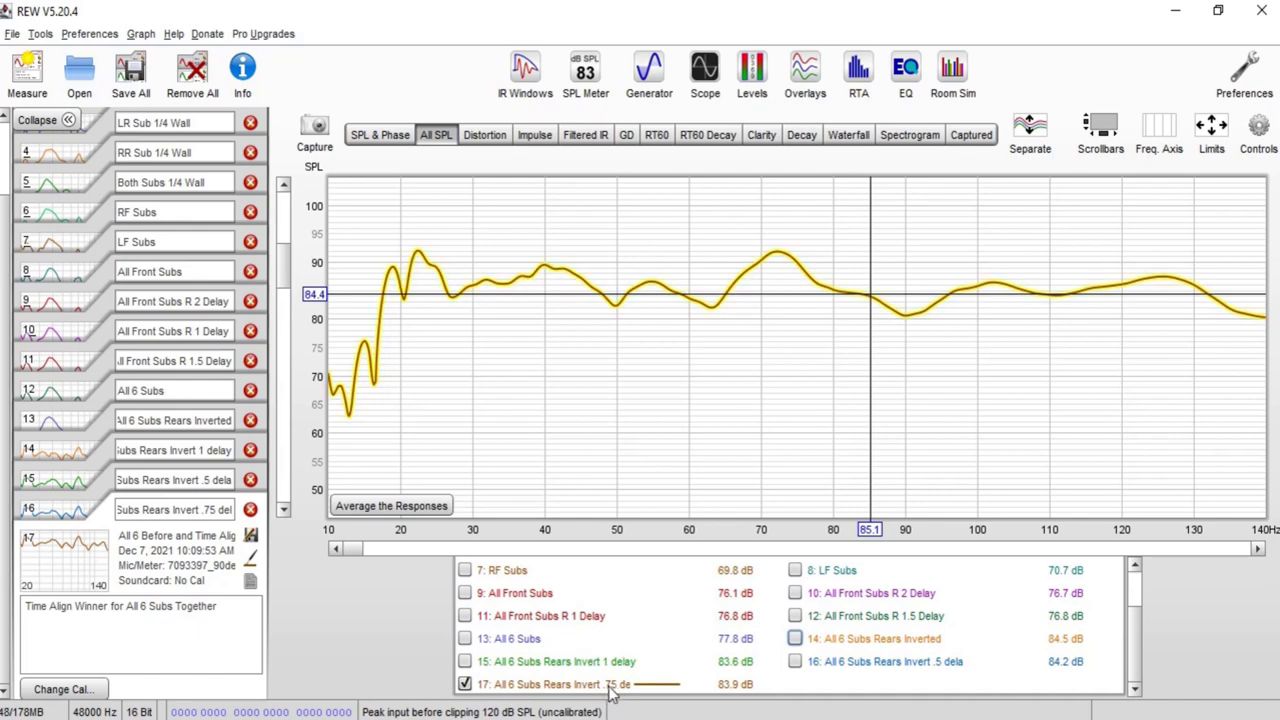
Remove all measurements and load All 6 EQ House Curve.mdat
left_click(196, 72)
left_click(216, 404)
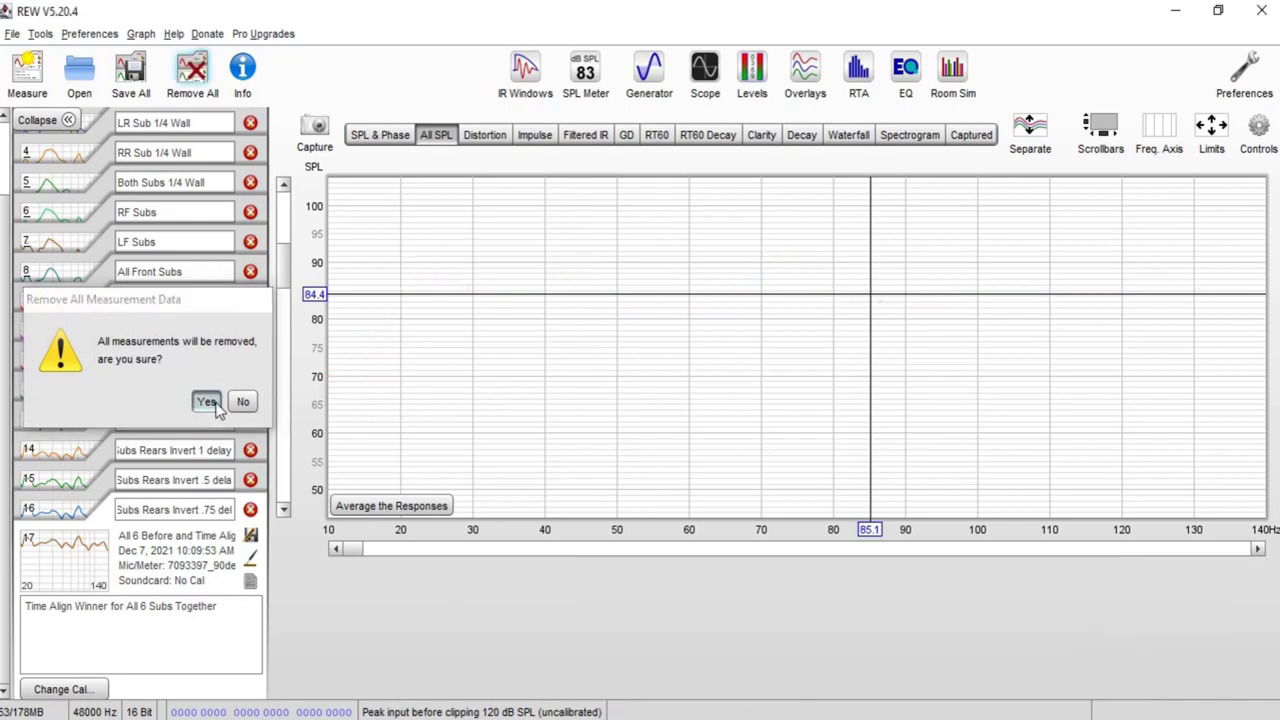
left_click(86, 75)
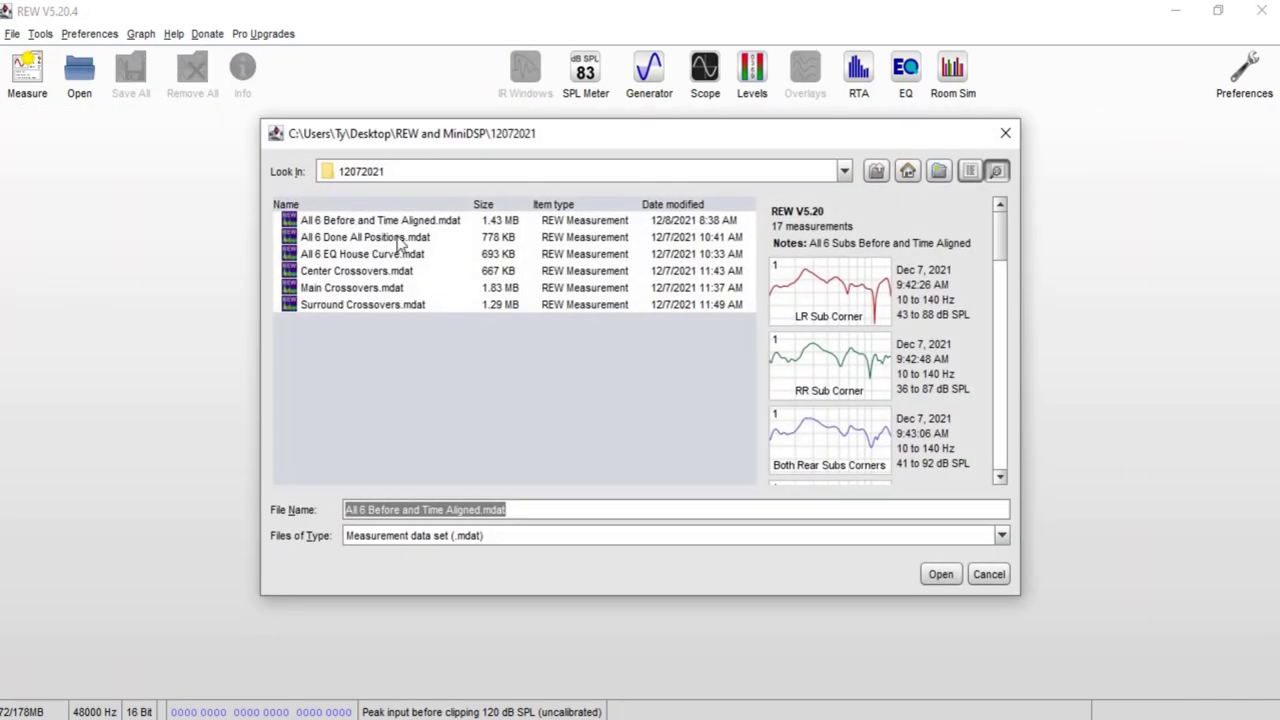
left_click(392, 256)
double_click(393, 256)
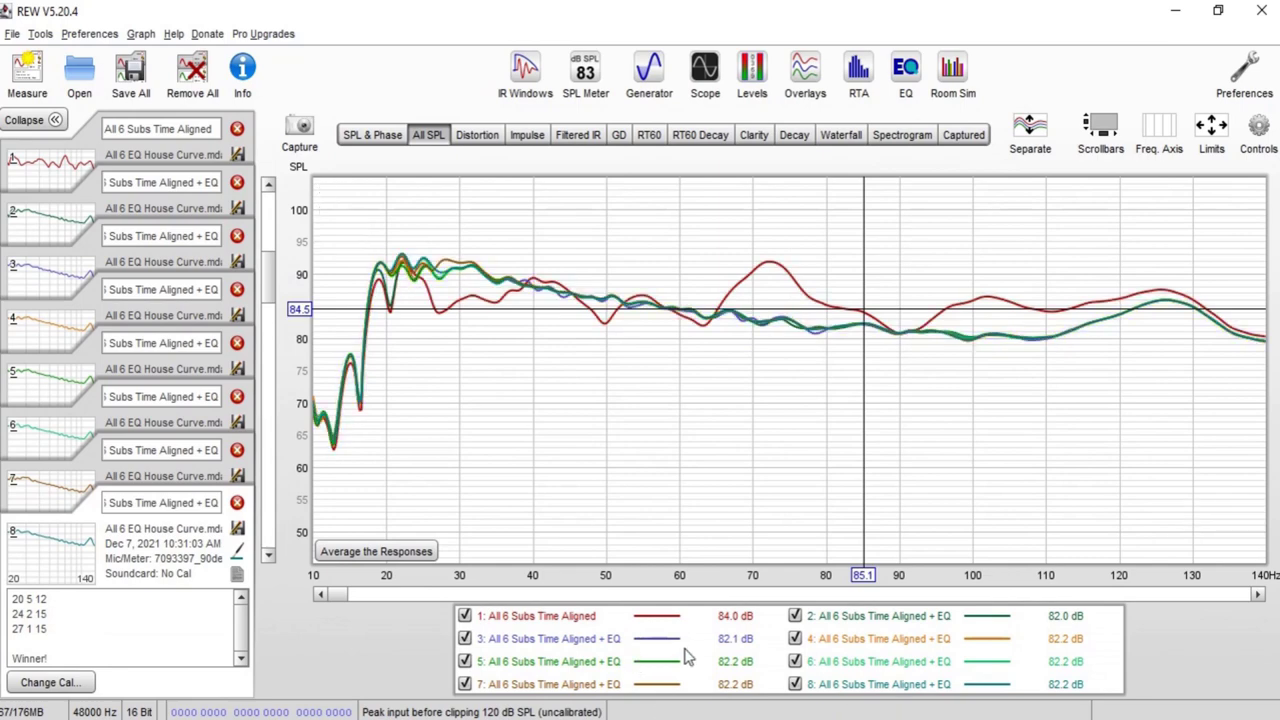
Plot only the All 6 Subs Time Aligned trace and show measurement 2's details
right_click(687, 655)
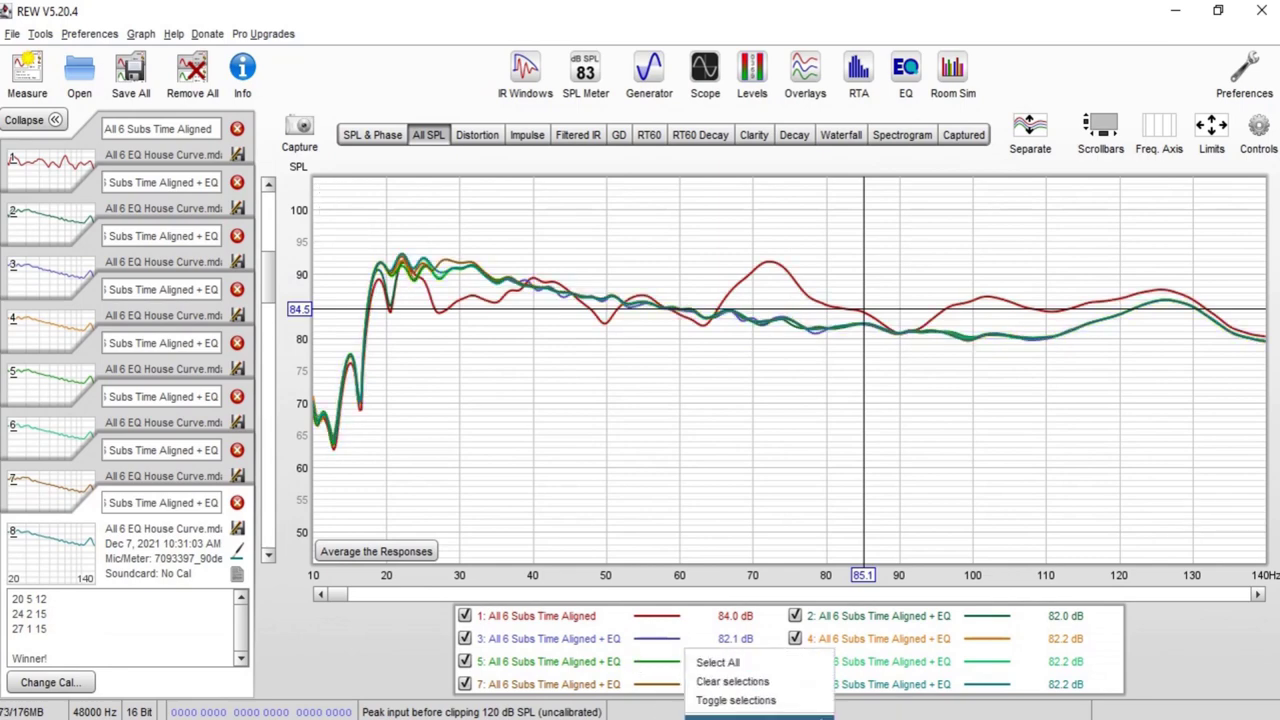
left_click(755, 682)
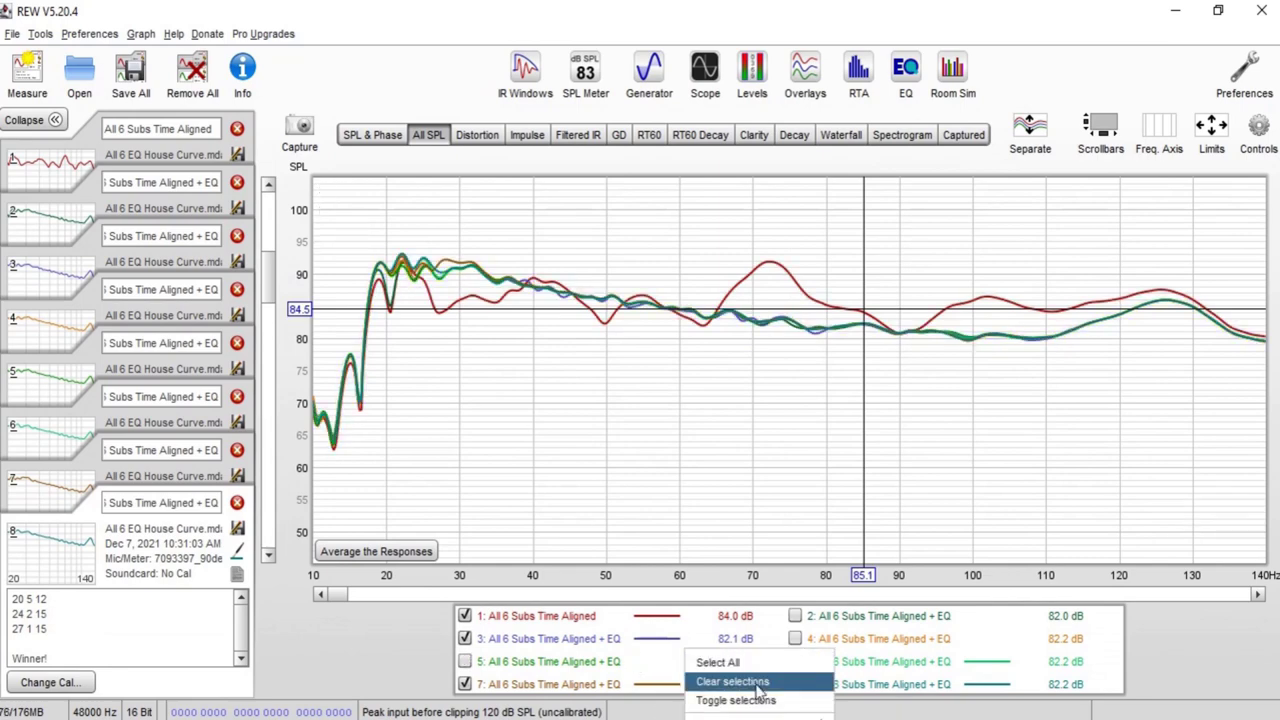
left_click(465, 616)
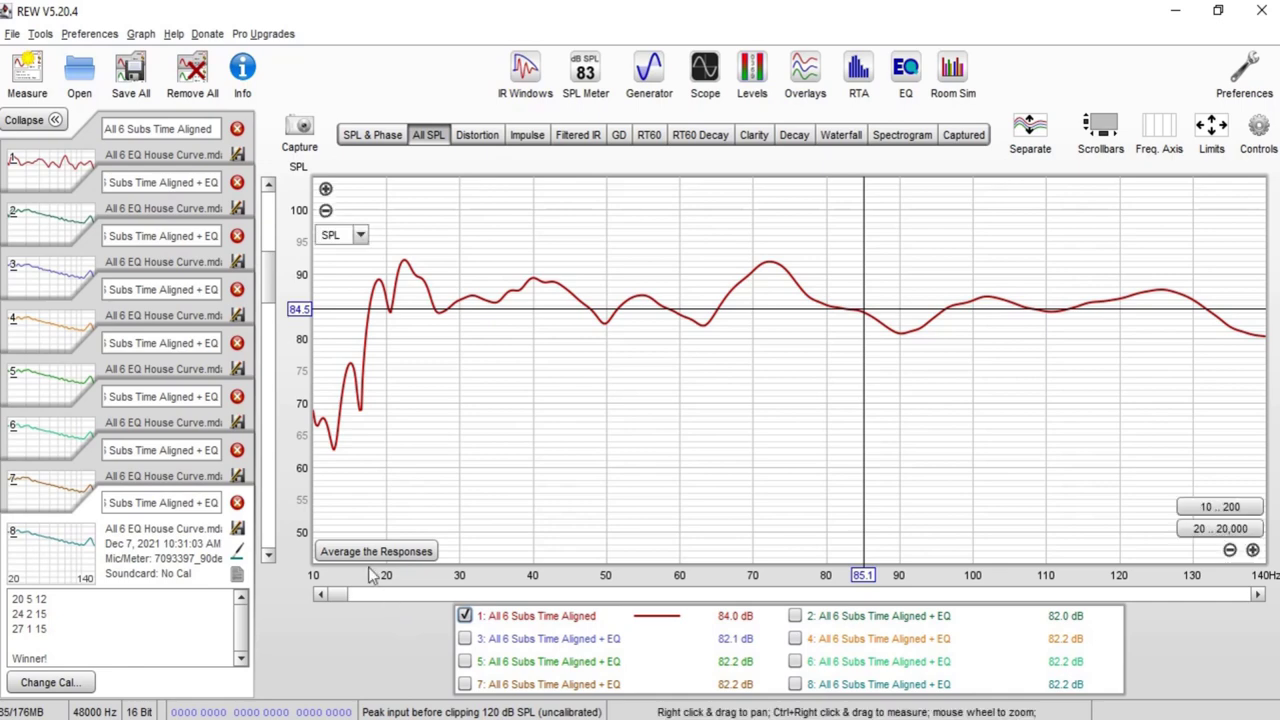
left_click(34, 218)
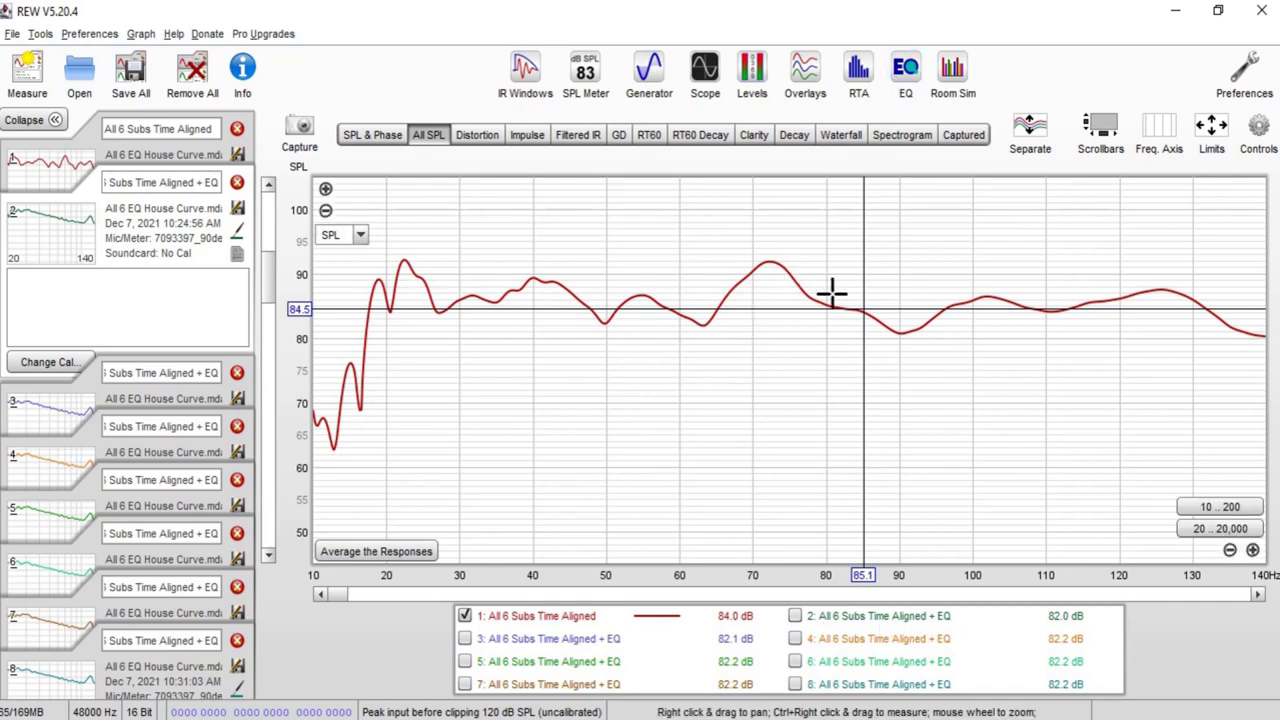
key("alt+e")
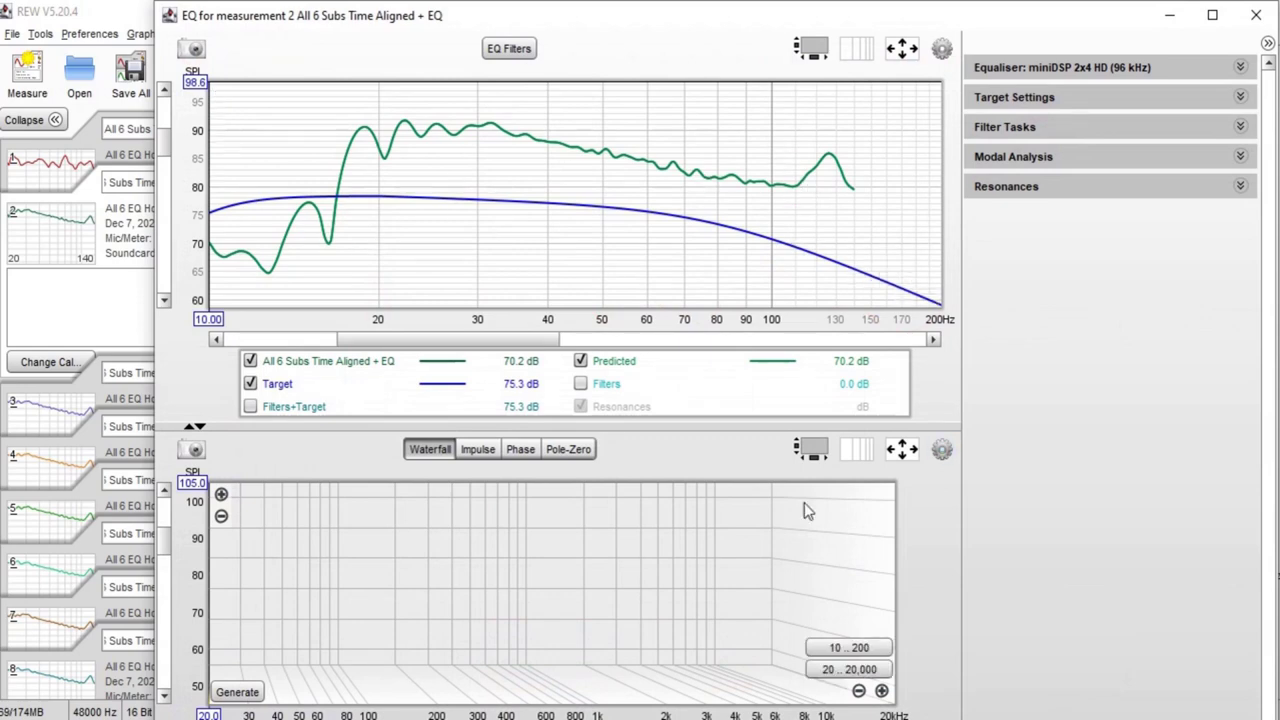
left_click(995, 132)
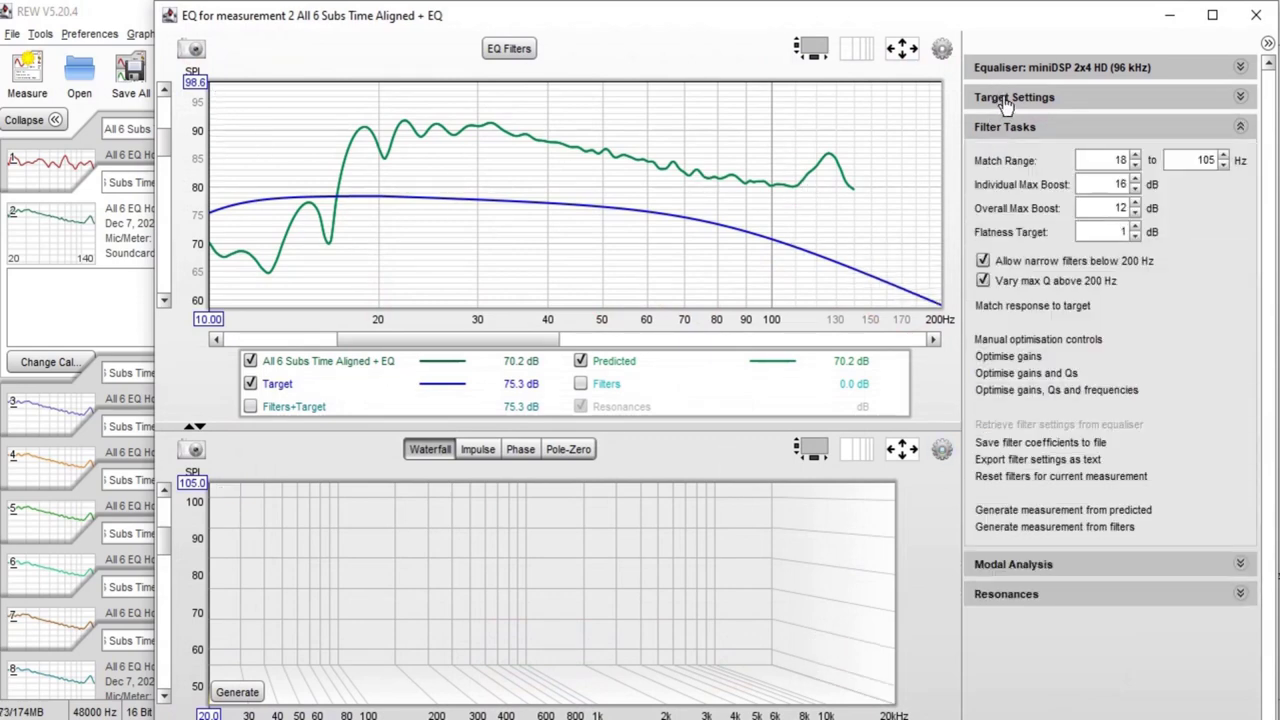
left_click(988, 97)
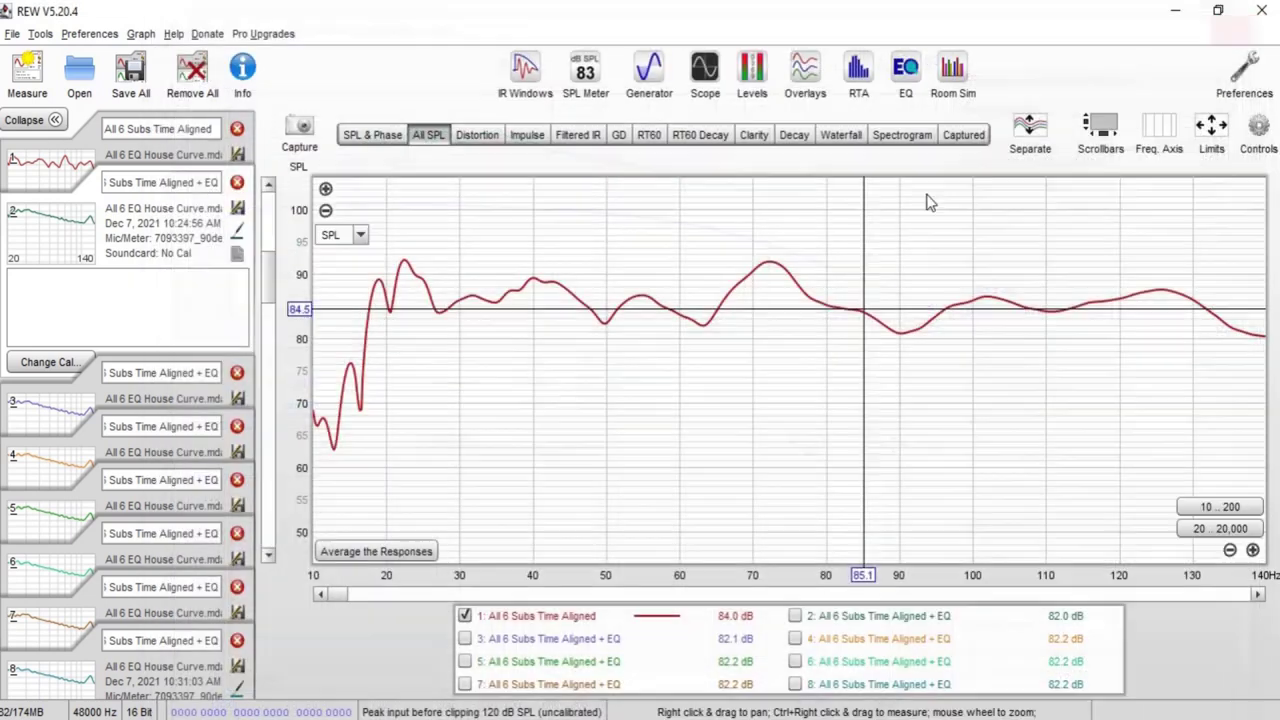
left_click(1256, 15)
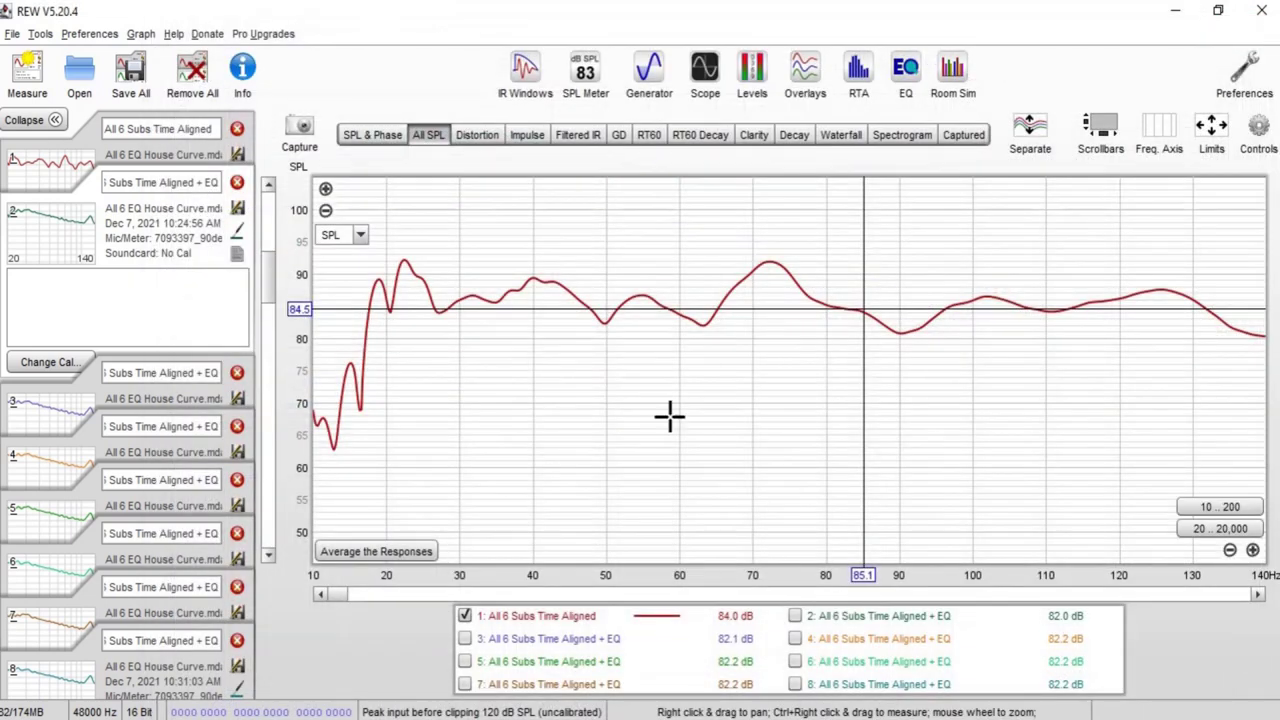
Plot only measurement 2, All 6 Subs Time Aligned + EQ, and show measurement 3's notes
left_click(795, 616)
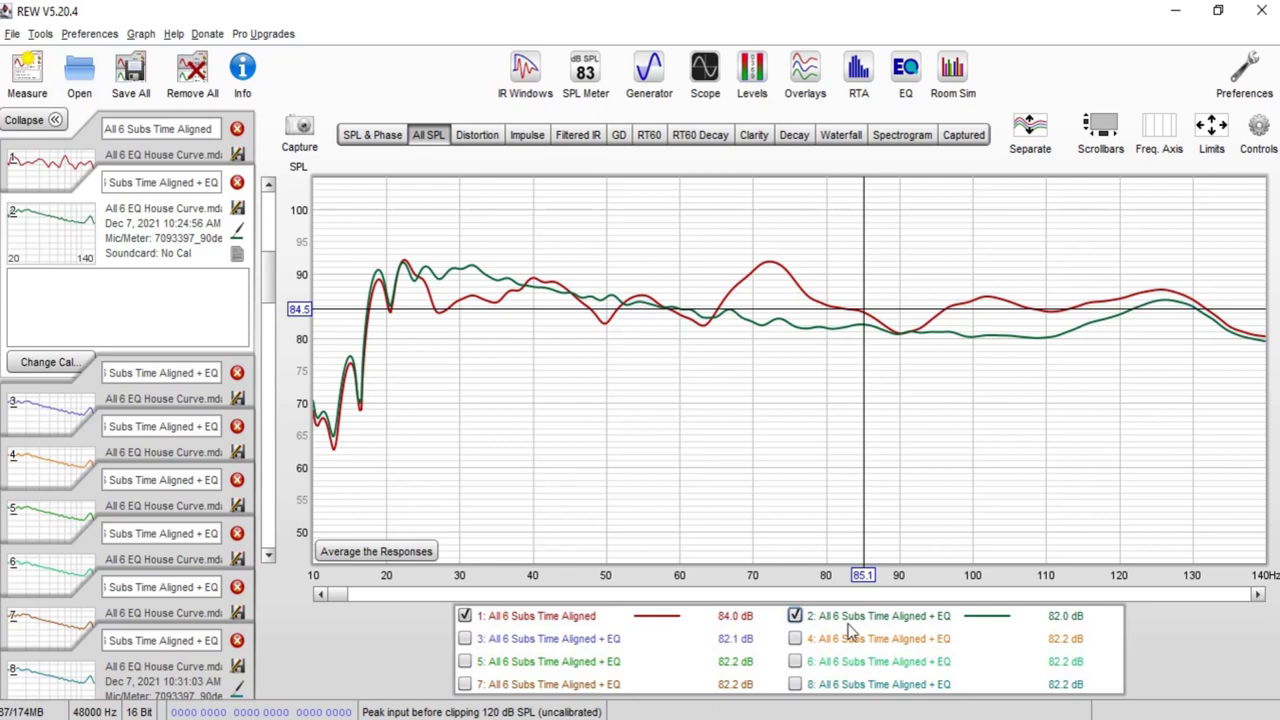
left_click(465, 617)
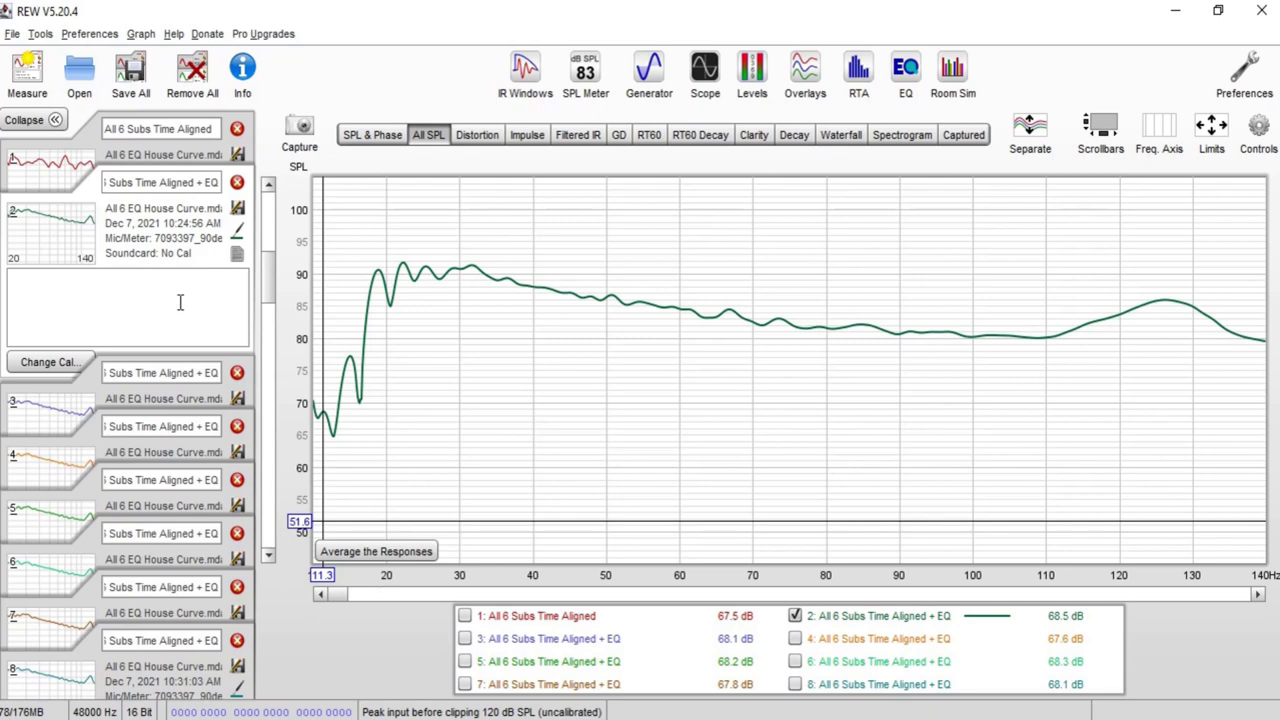
left_click(43, 423)
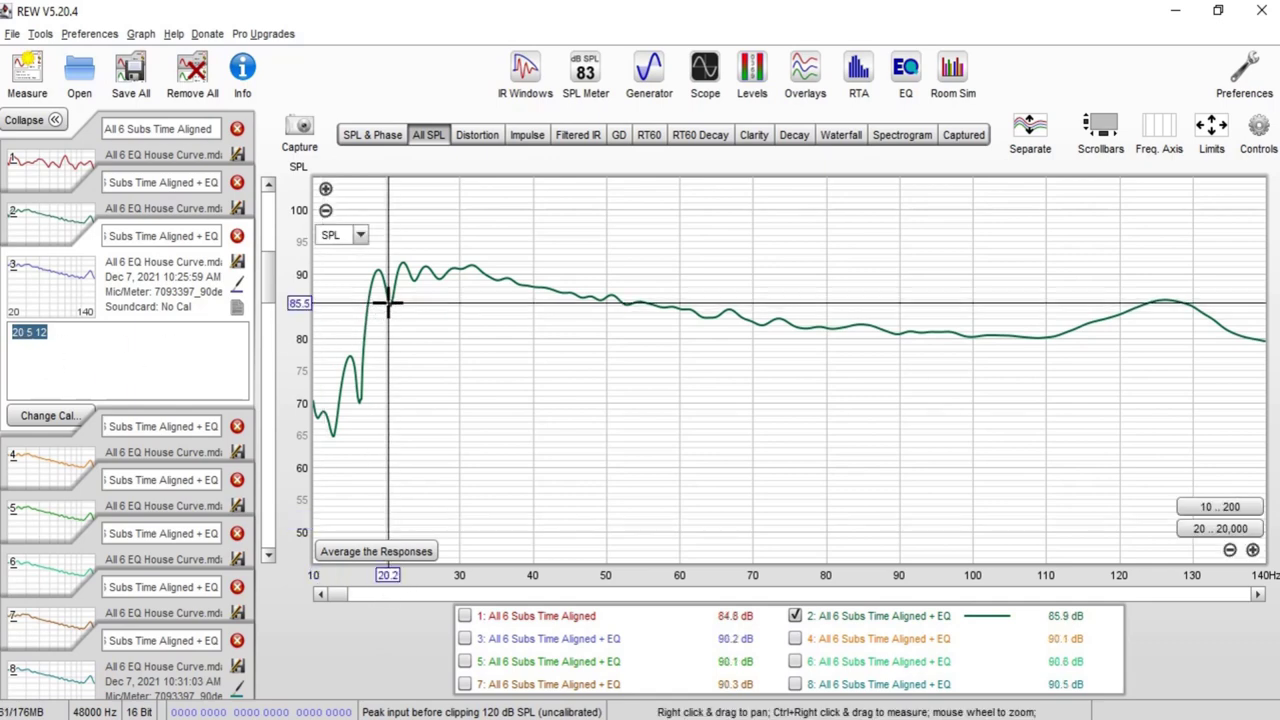
Edit measurement 3's notes, plot its trace with the cursor near 20 Hz, and hide measurement 2
left_click(48, 337)
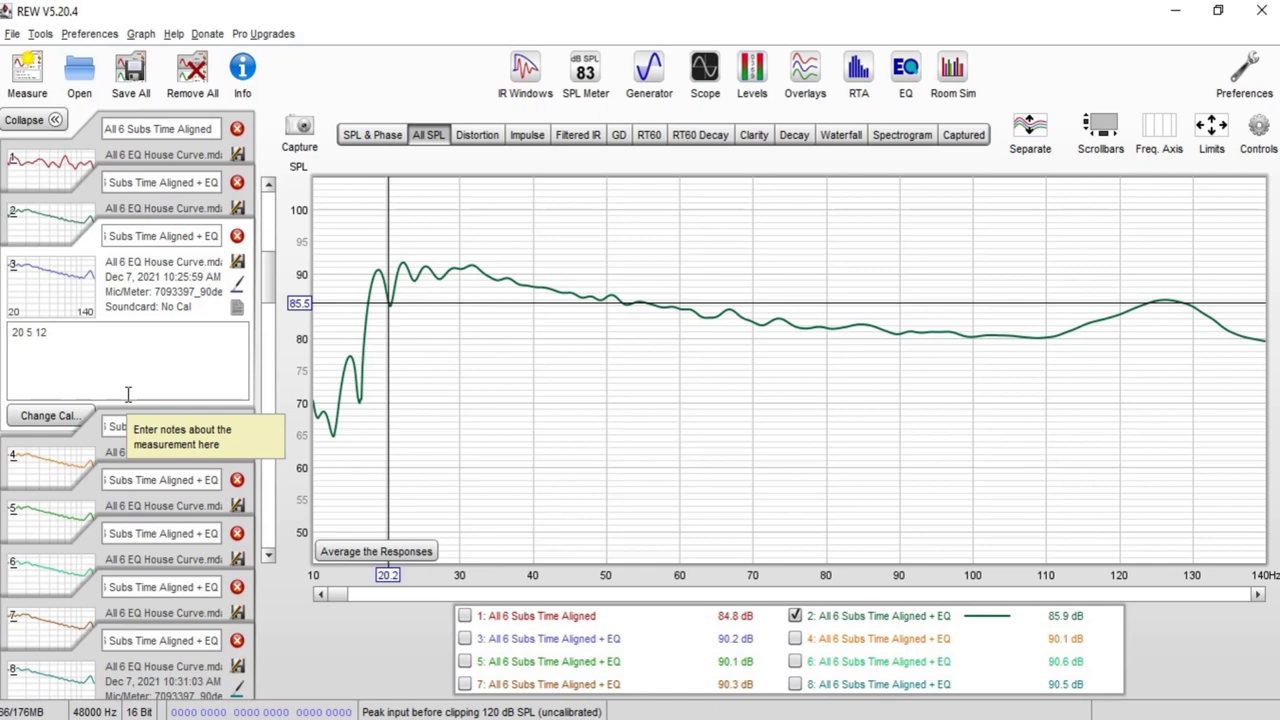
left_click(465, 639)
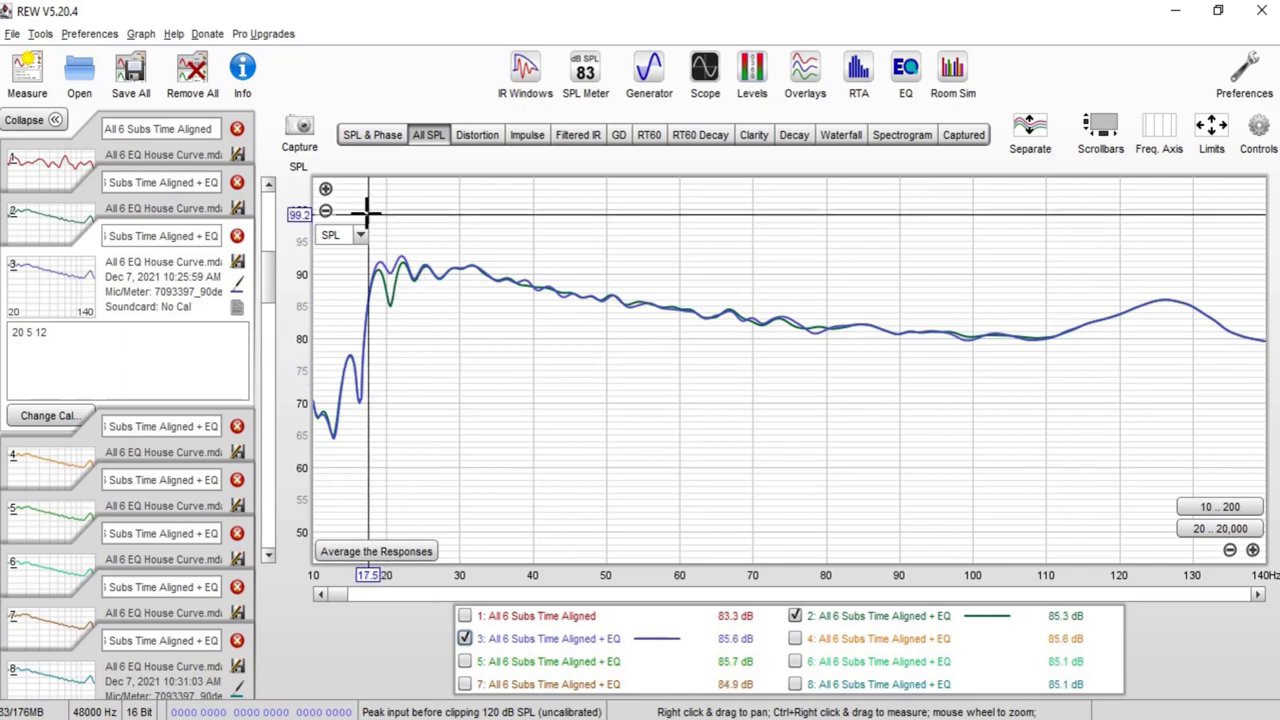
left_click(390, 308)
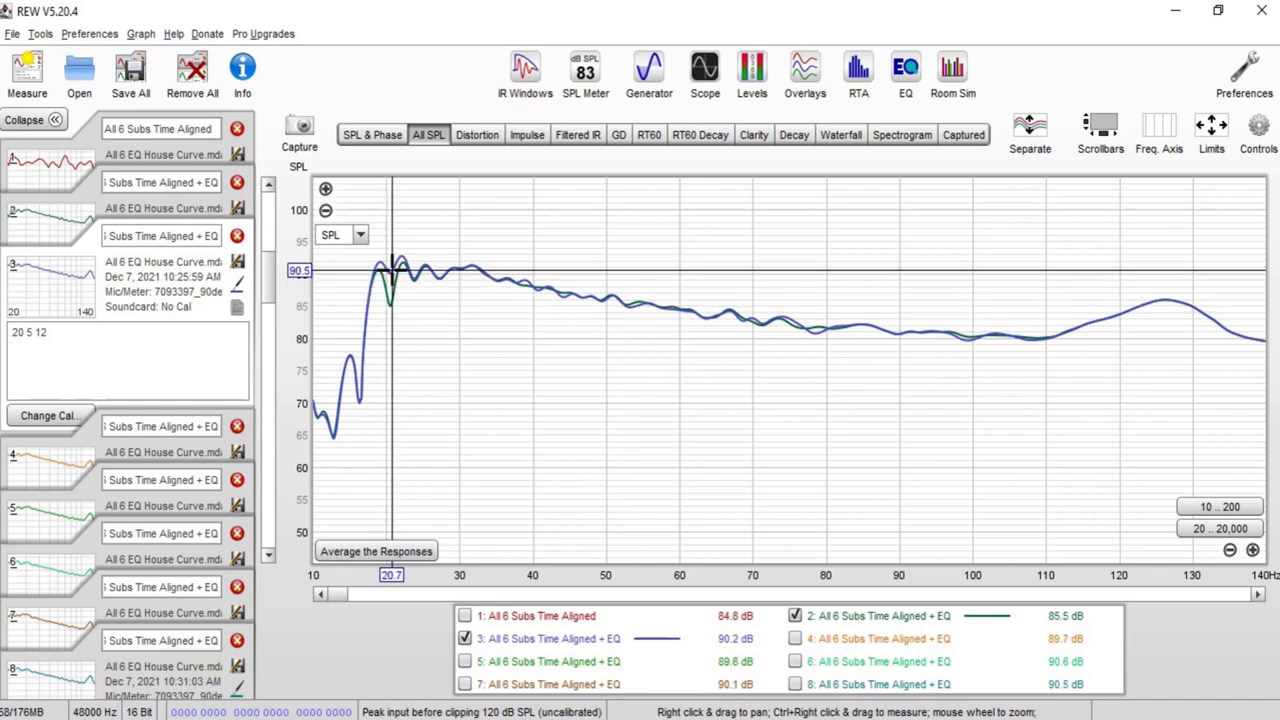
left_click(796, 616)
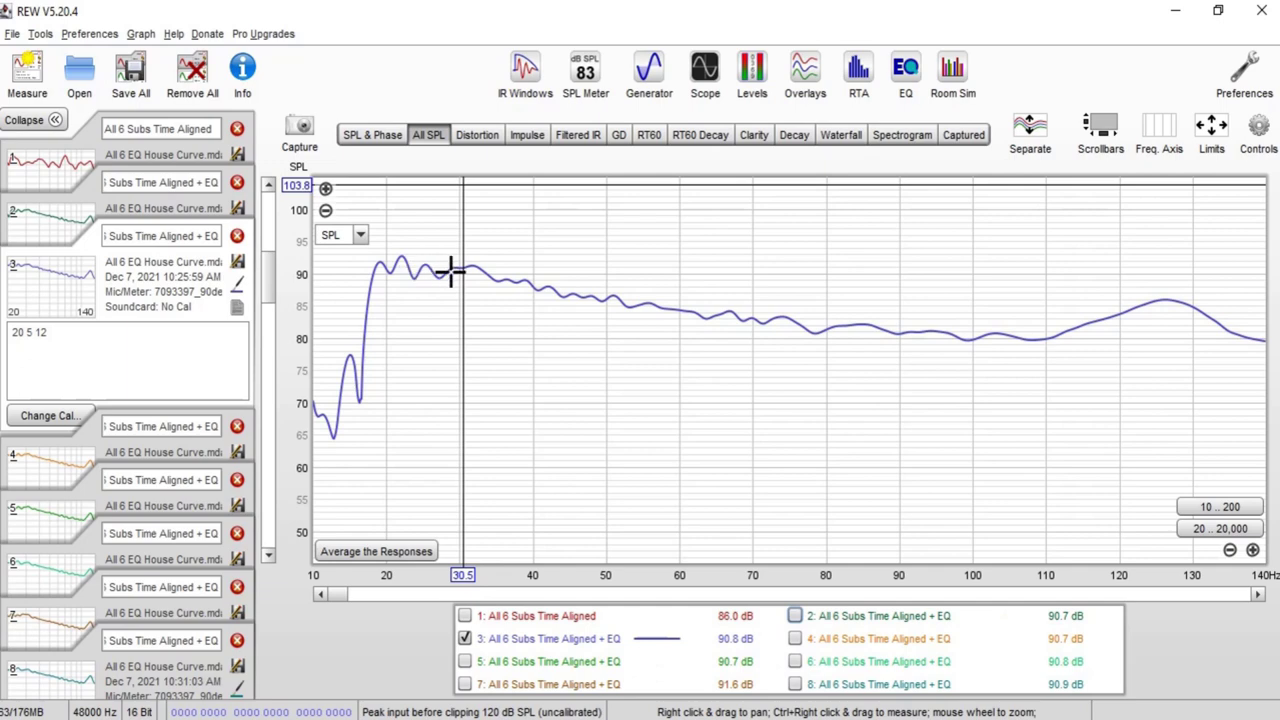
left_click(795, 616)
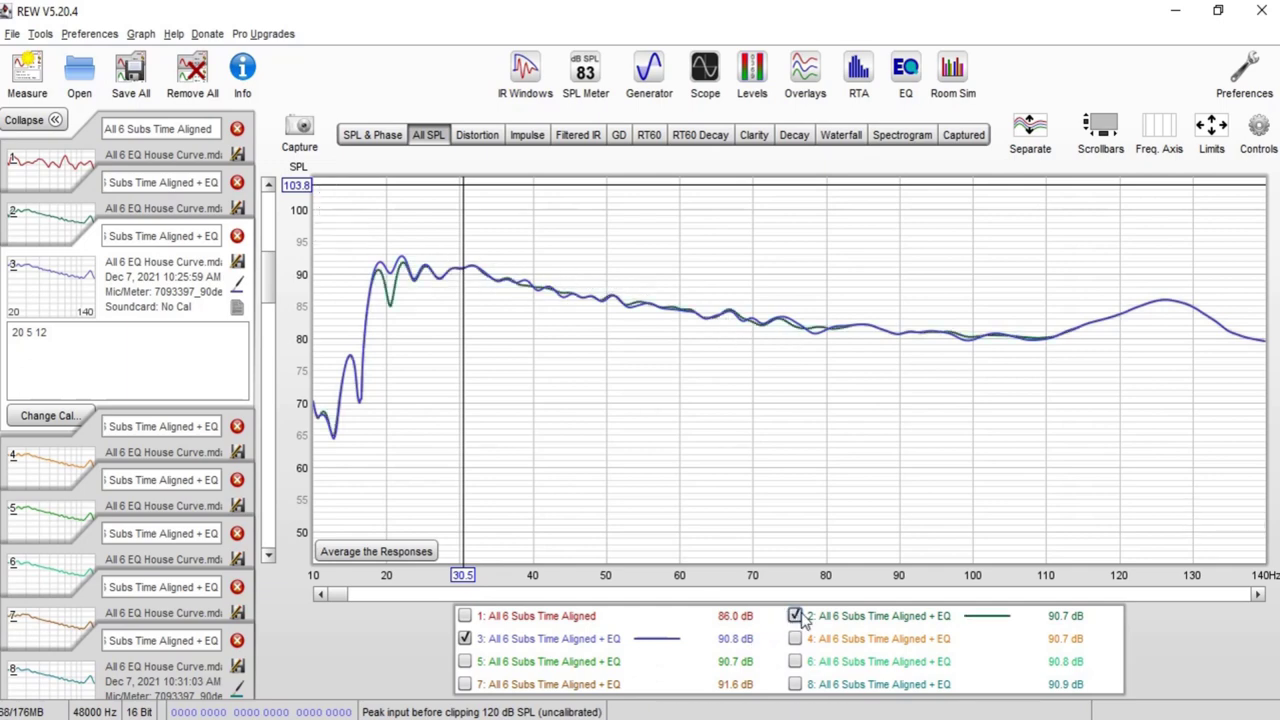
left_click(796, 616)
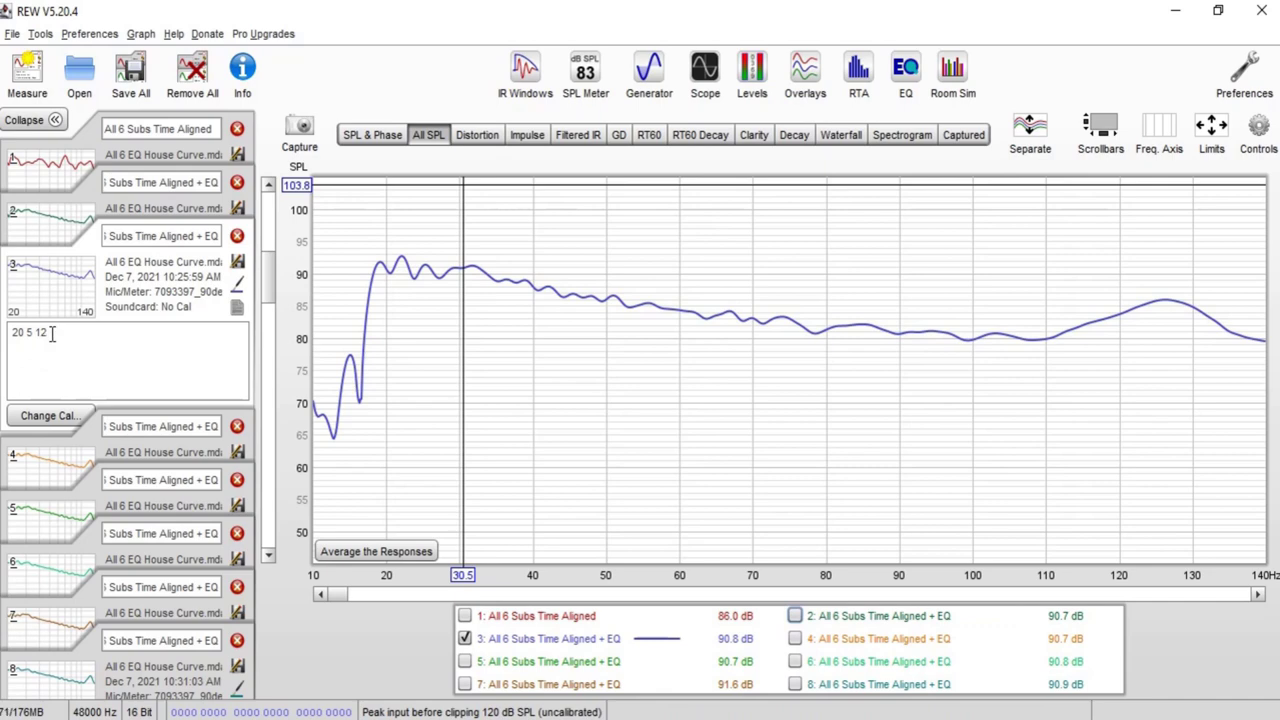
Read measurement 4's notes (22 -1 15), set the cursor at 22.2 Hz, and overlay measurement 5 on 3
left_click(35, 455)
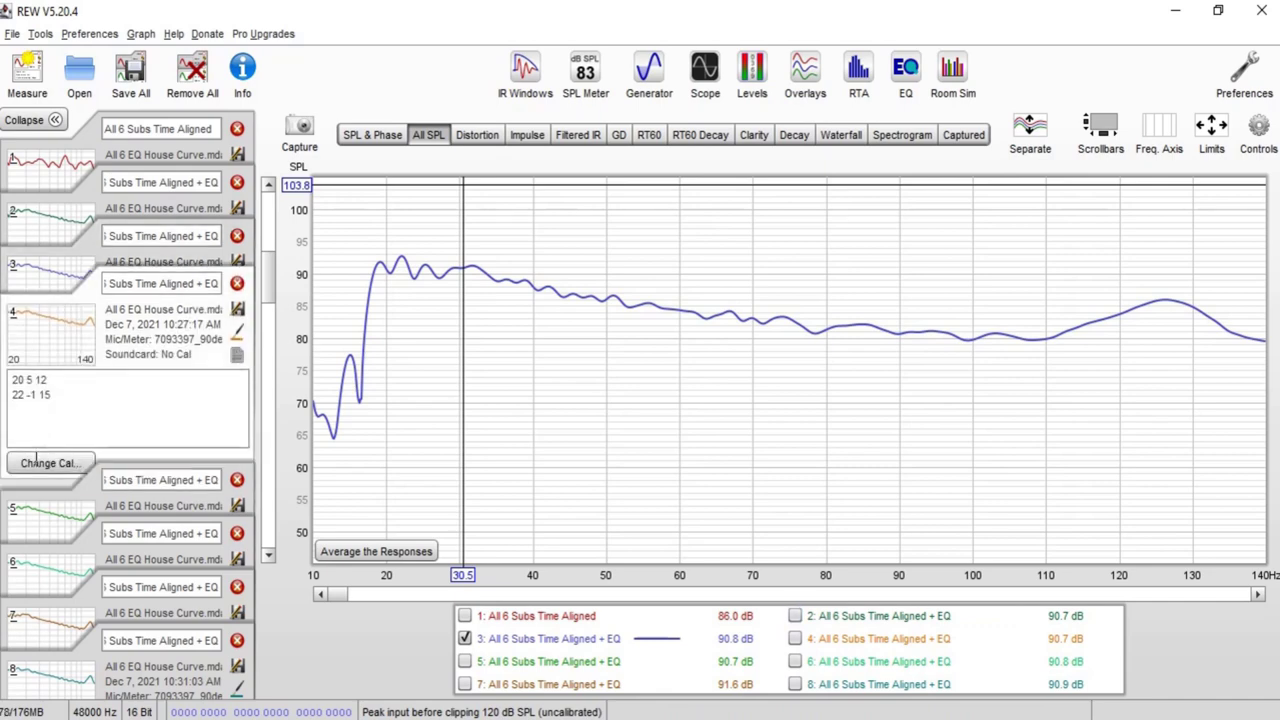
triple_click(63, 399)
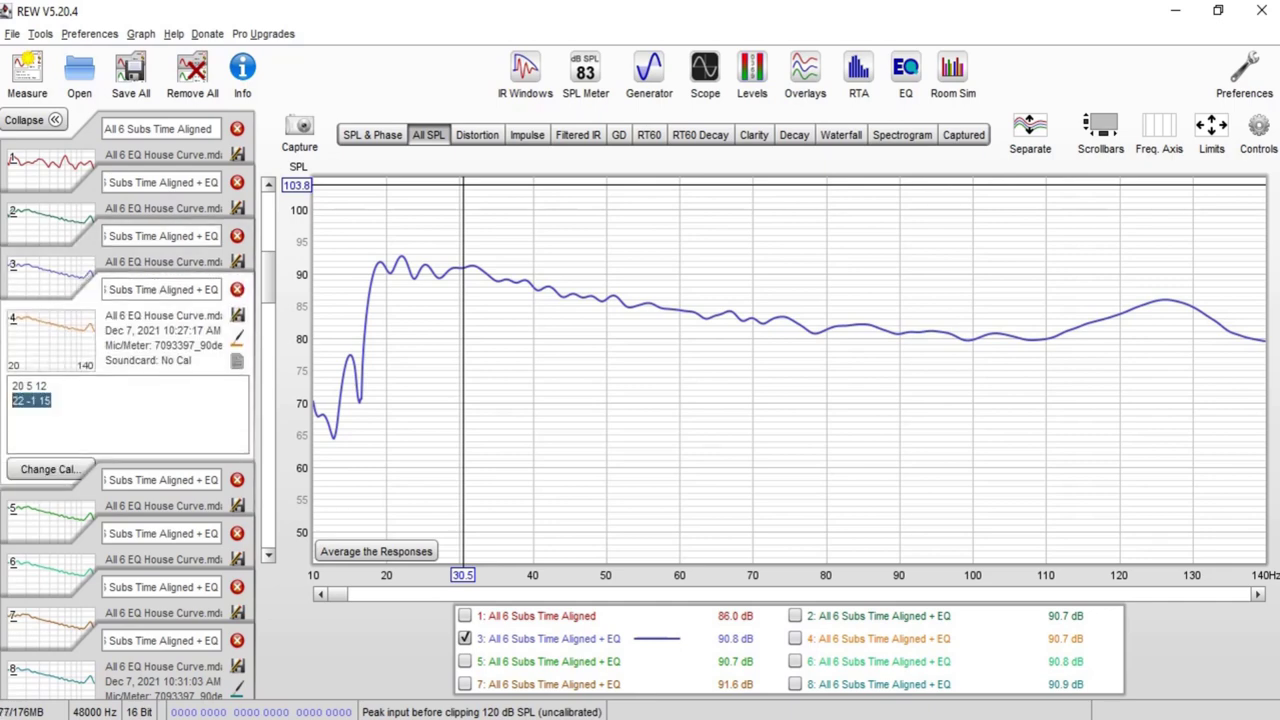
left_click(401, 259)
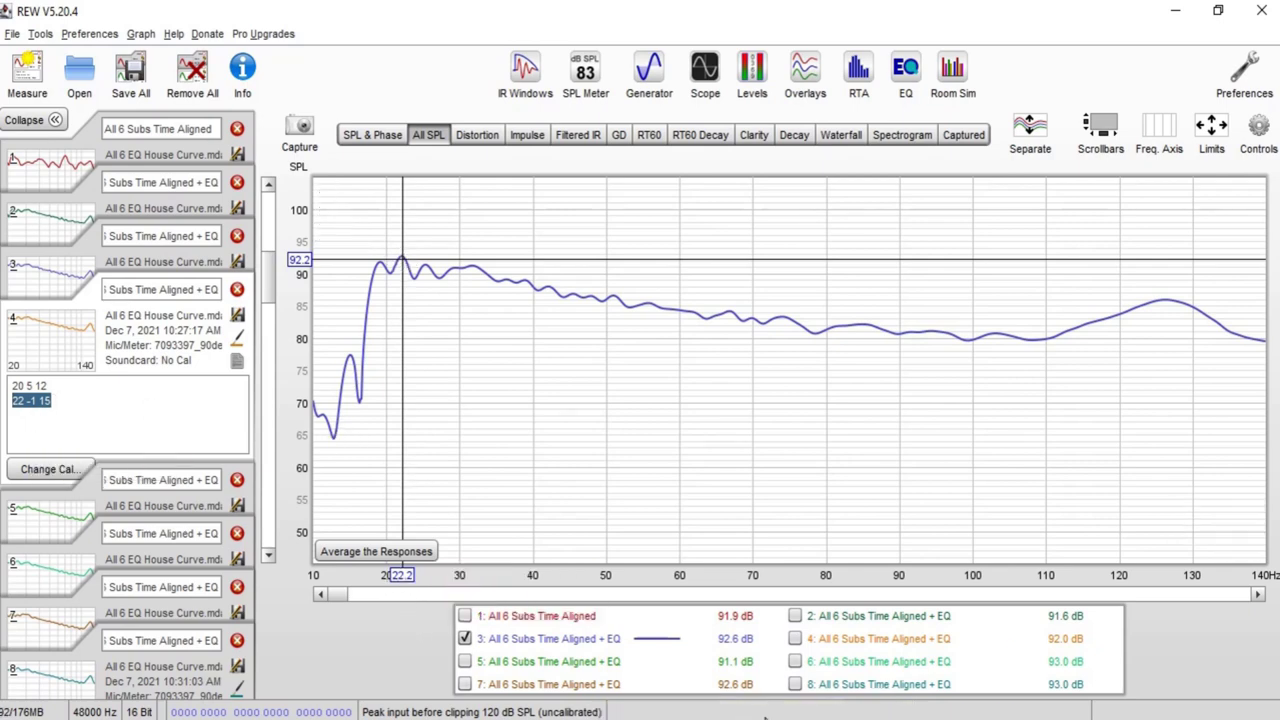
left_click(794, 638)
left_click(794, 638)
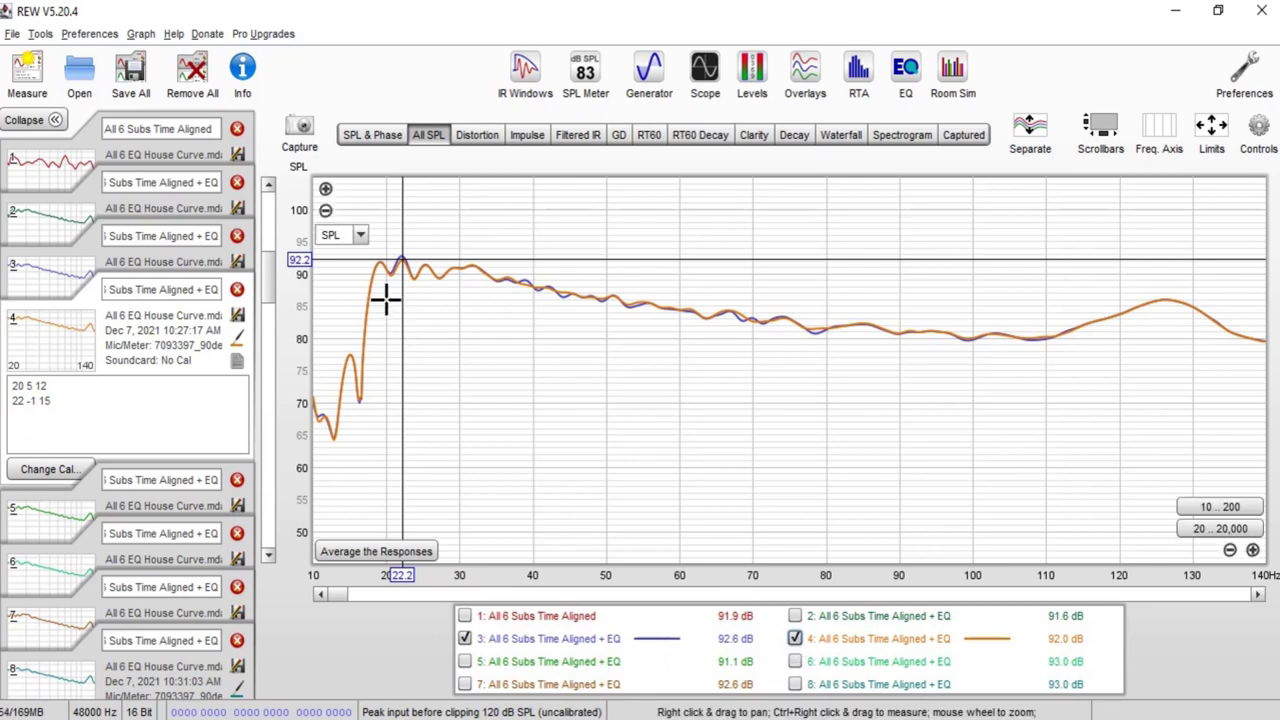
left_click(45, 518)
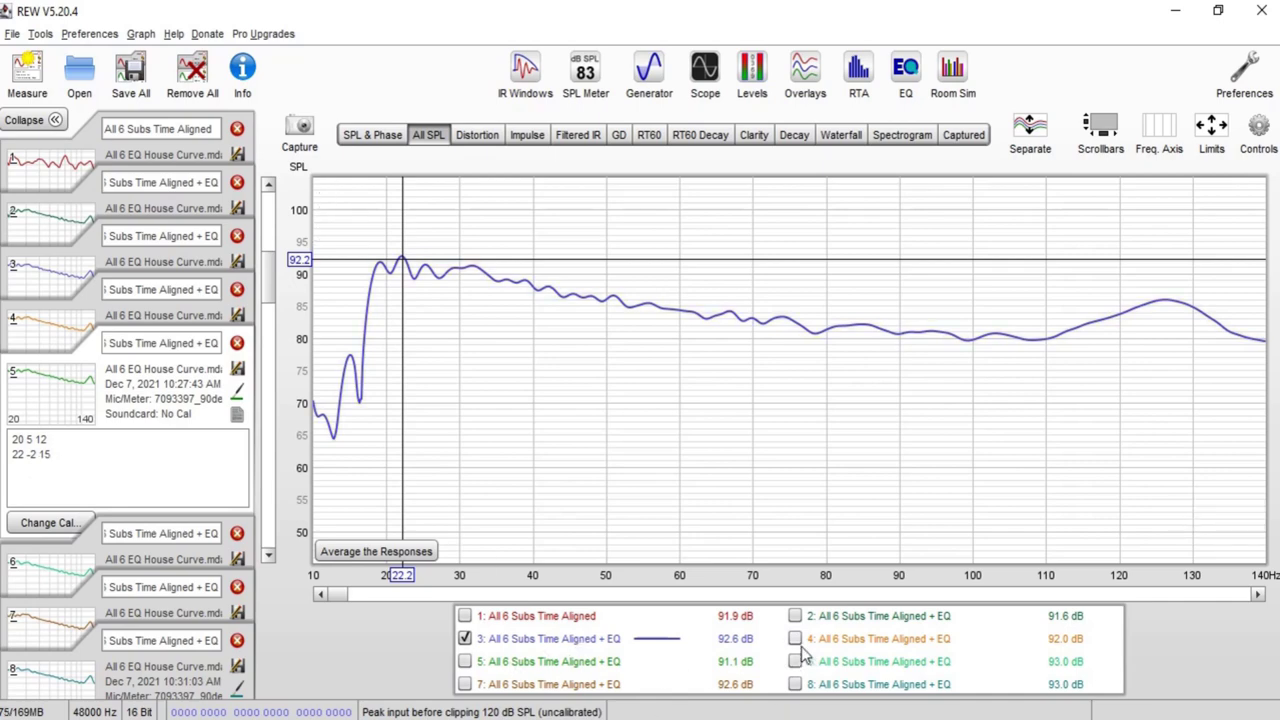
left_click(464, 662)
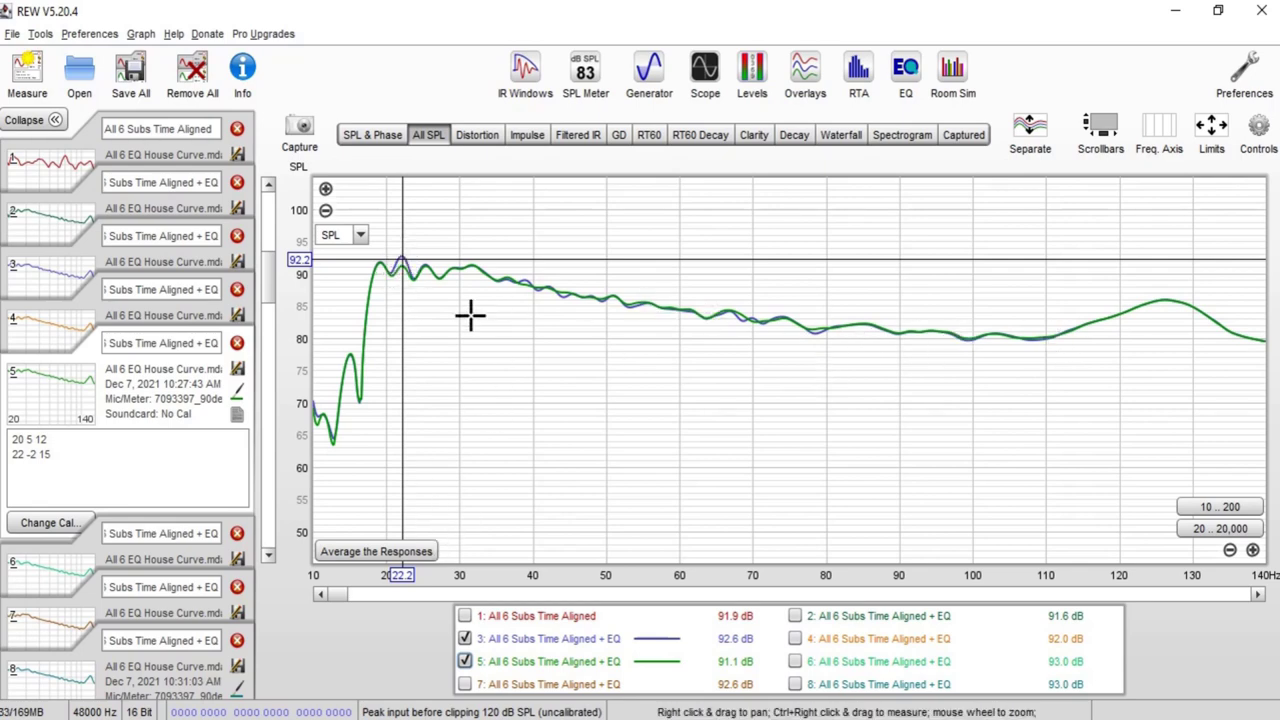
Compare the notes of measurements 5 and 6, ending on measurement 6's details
left_click(37, 582)
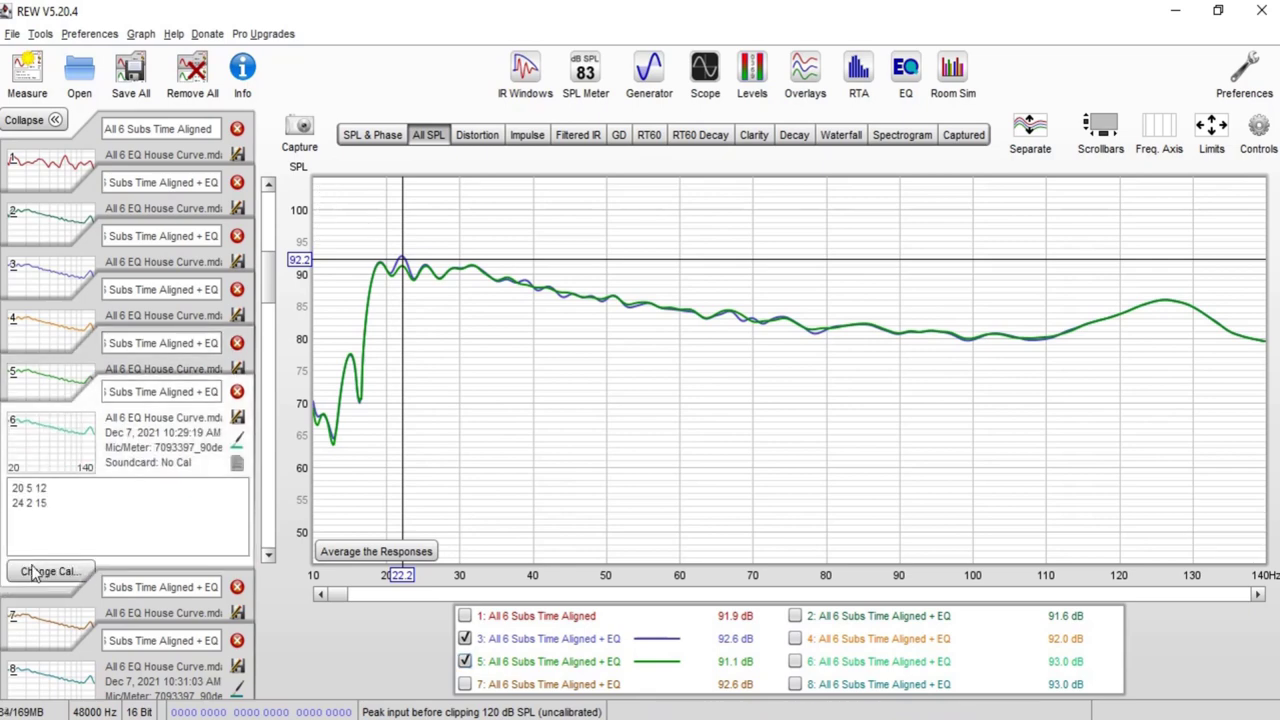
left_click(37, 385)
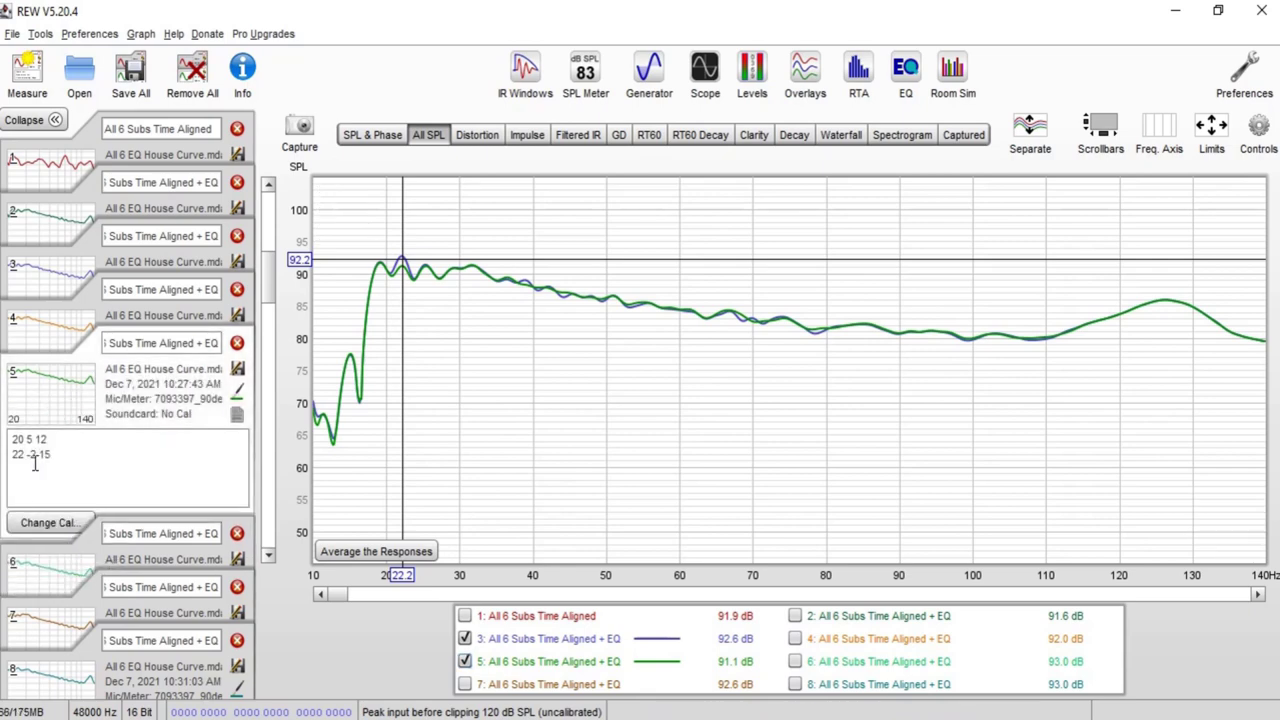
left_click(33, 566)
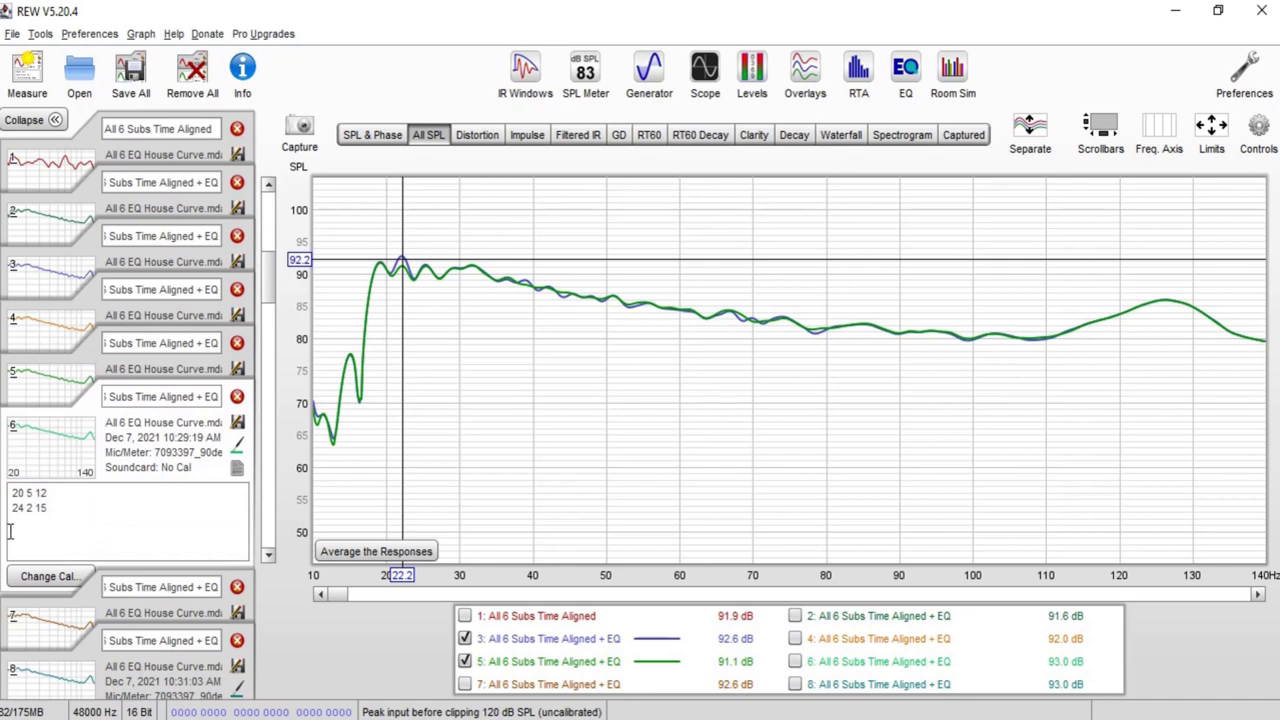
left_click(35, 388)
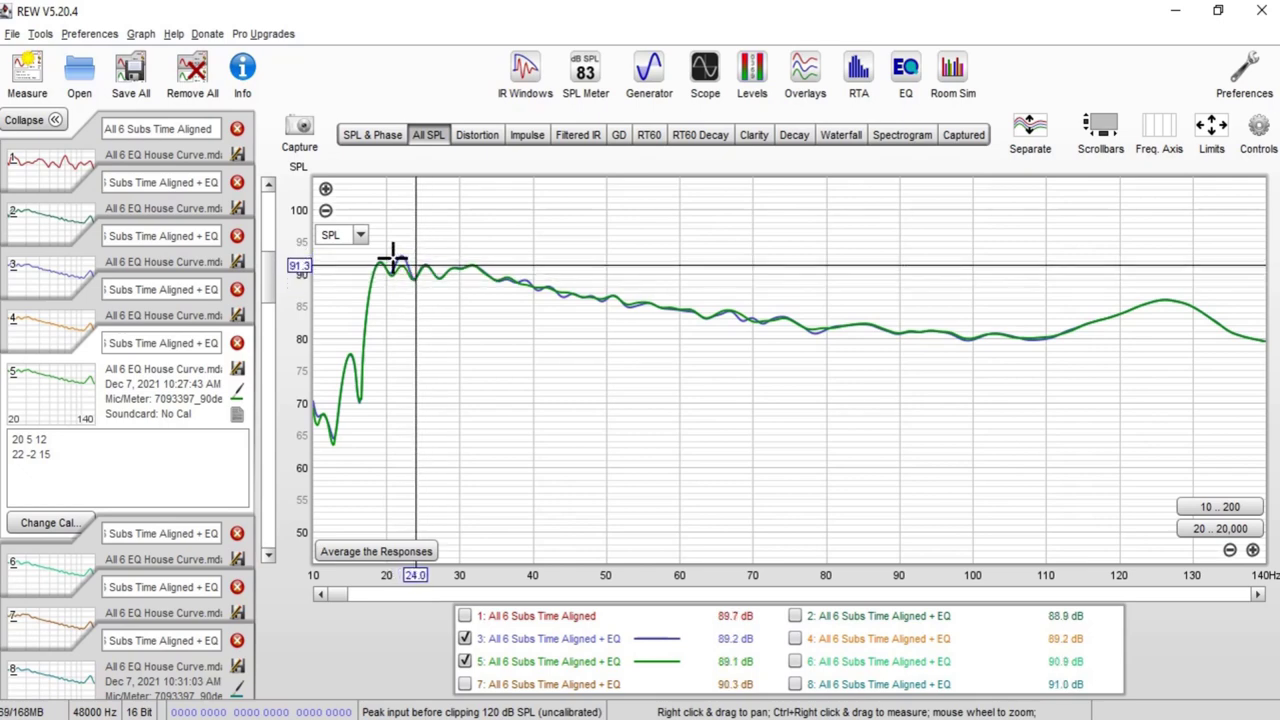
left_click(43, 557)
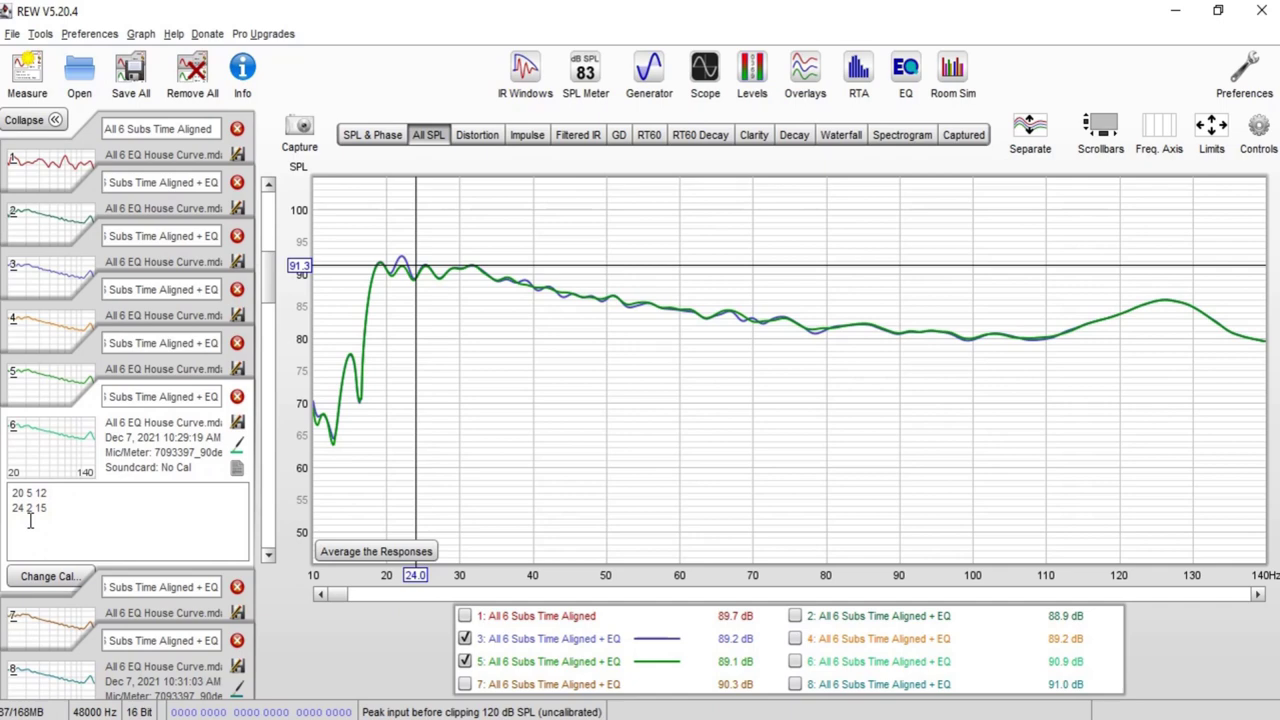
Plot measurement 6's trace, hiding measurements 5 and 3
left_click(795, 662)
left_click(465, 662)
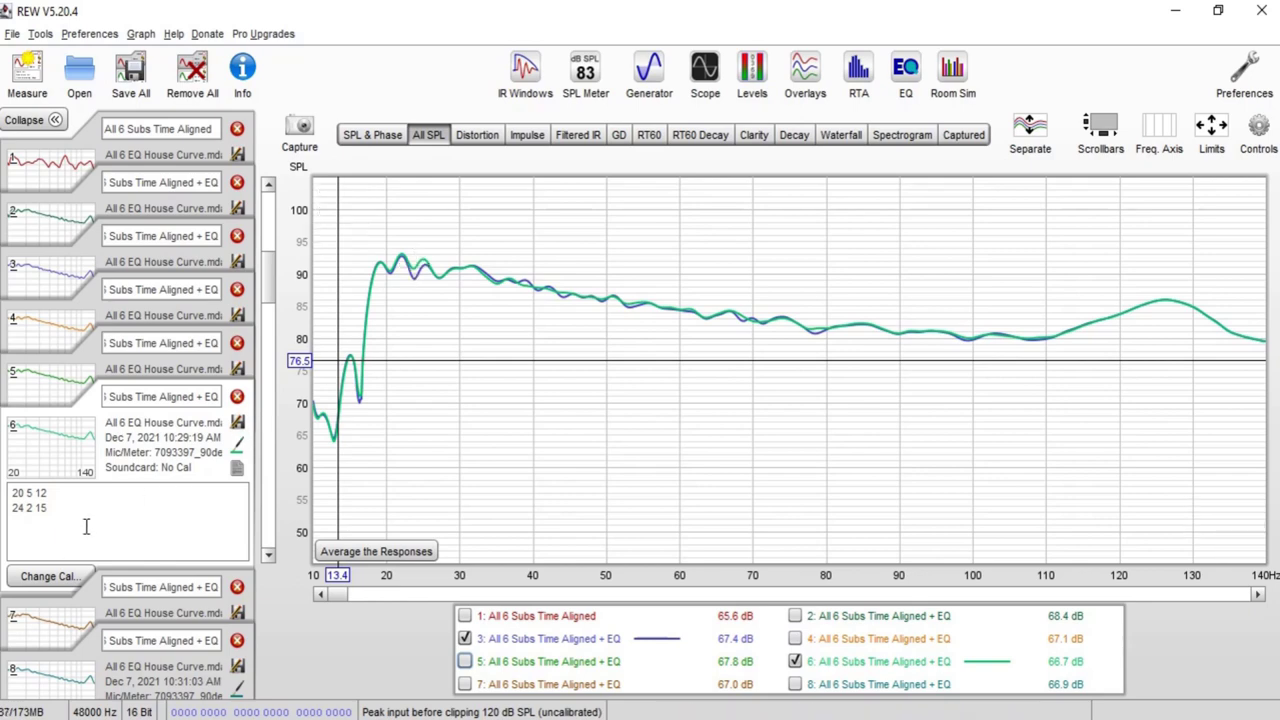
left_click(465, 638)
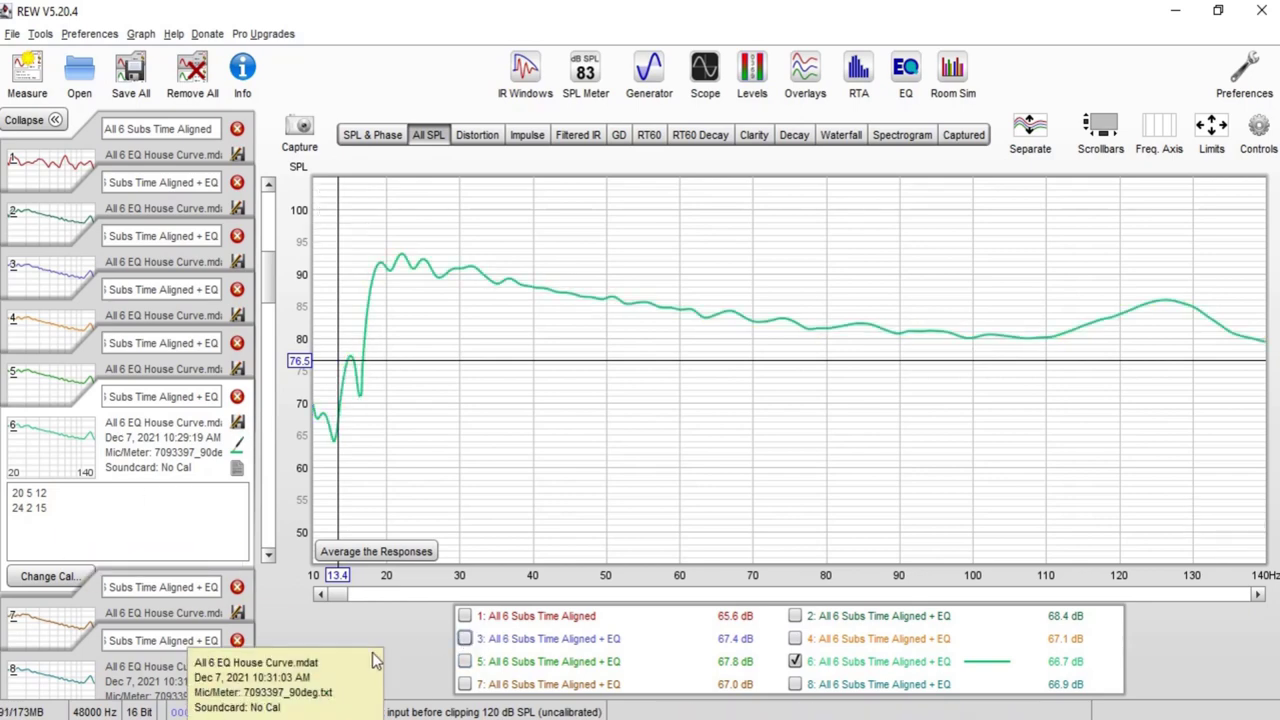
Plot only measurement 7's trace, hiding 6, then show measurement 8's 'Winner!' notes
left_click(36, 632)
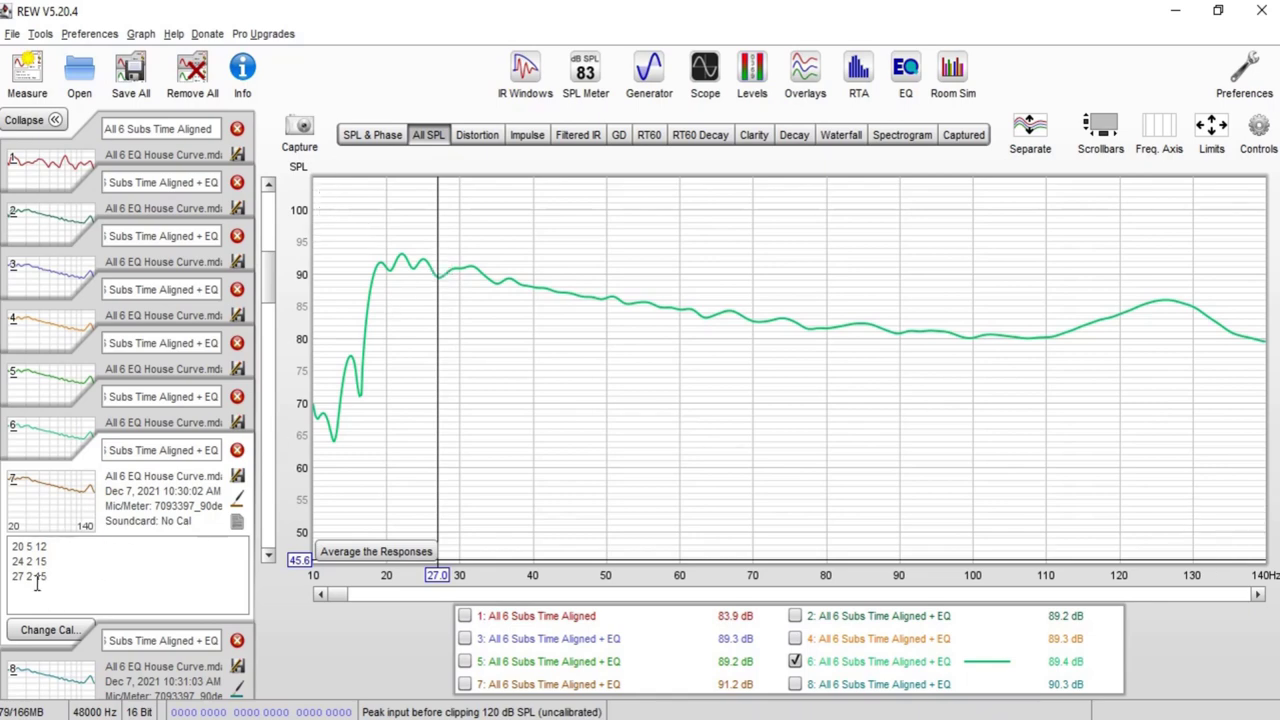
left_click(465, 684)
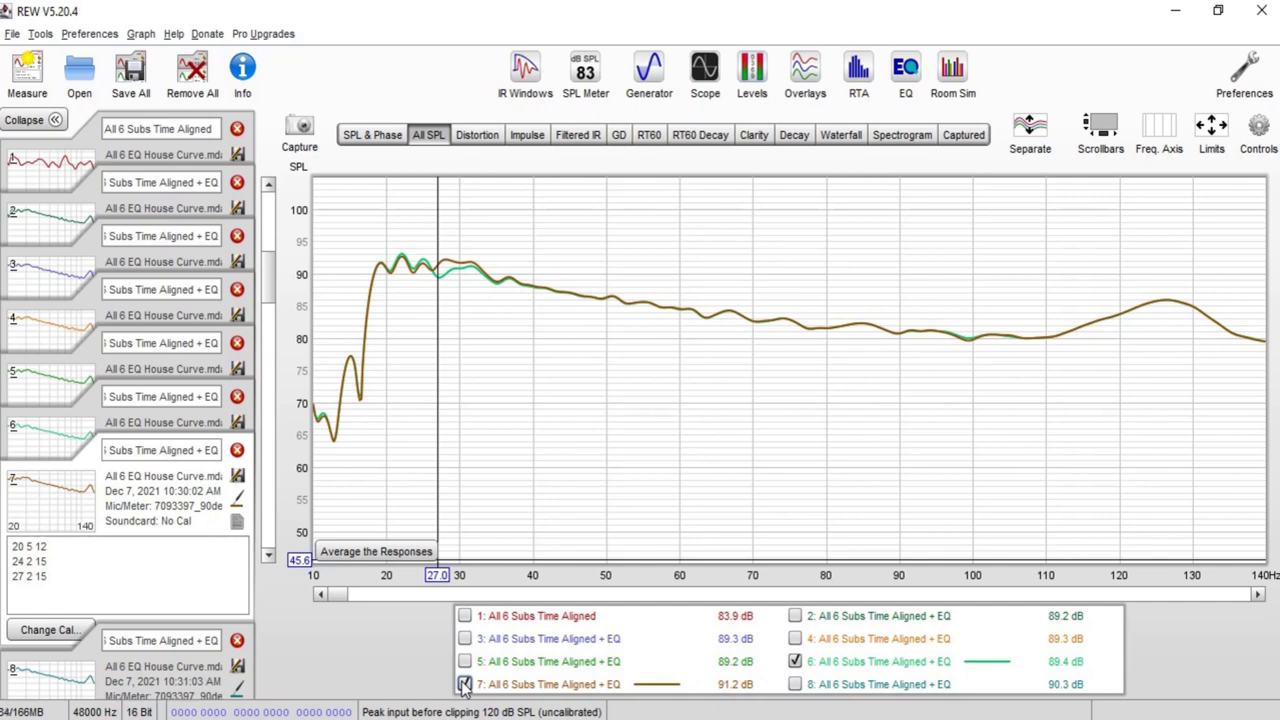
left_click(795, 661)
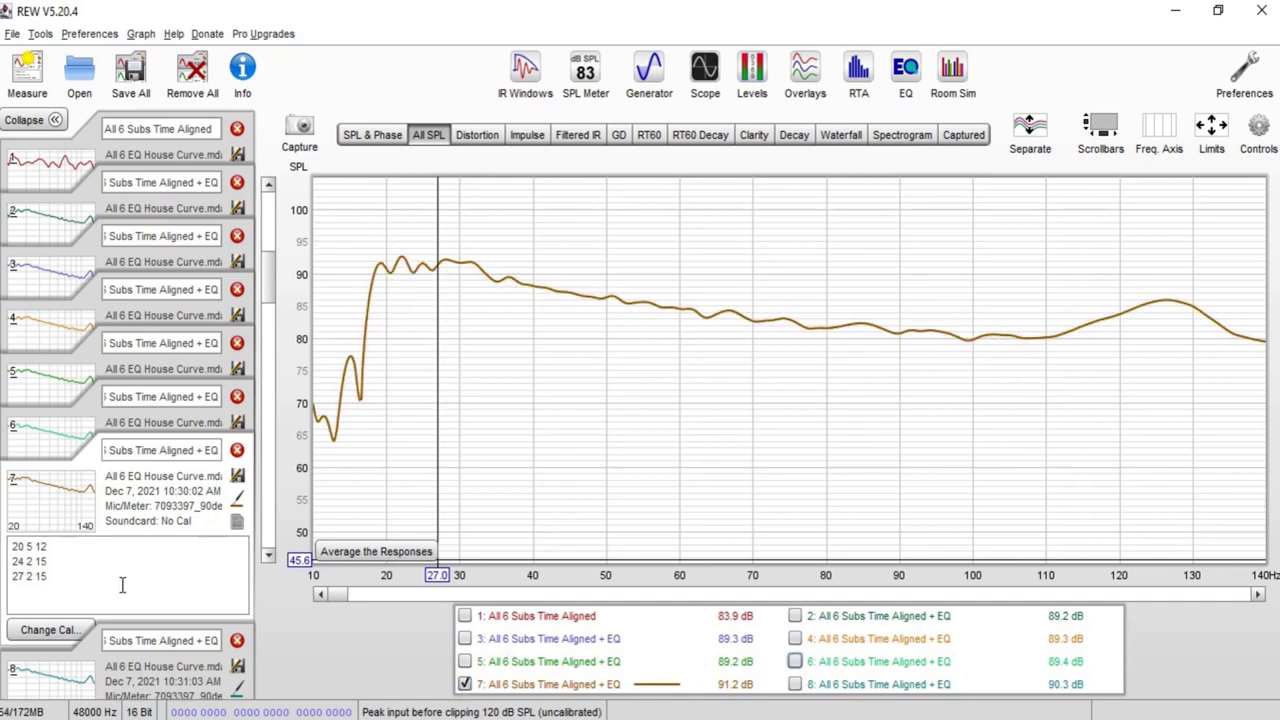
left_click(60, 660)
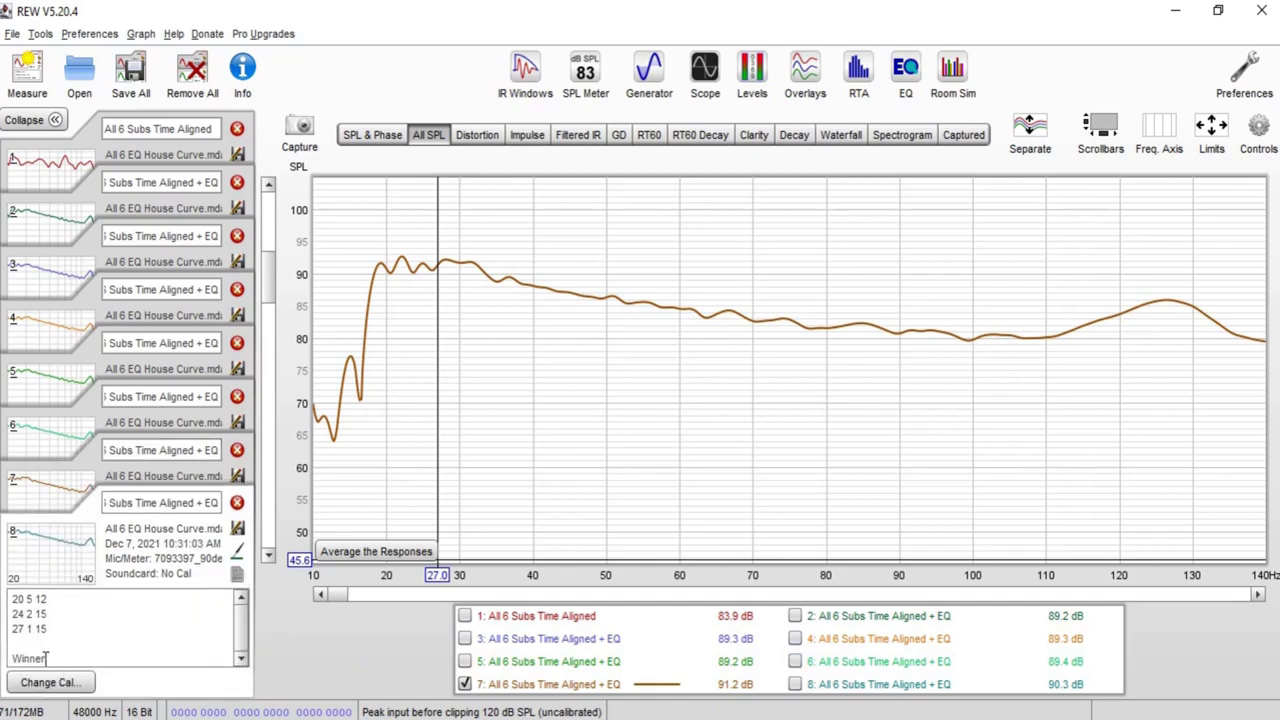
Review the 'Winner!' note on measurement 8, comparing it with measurement 7's details
left_click_drag(46, 658, 16, 658)
left_click(17, 644)
left_click(38, 490)
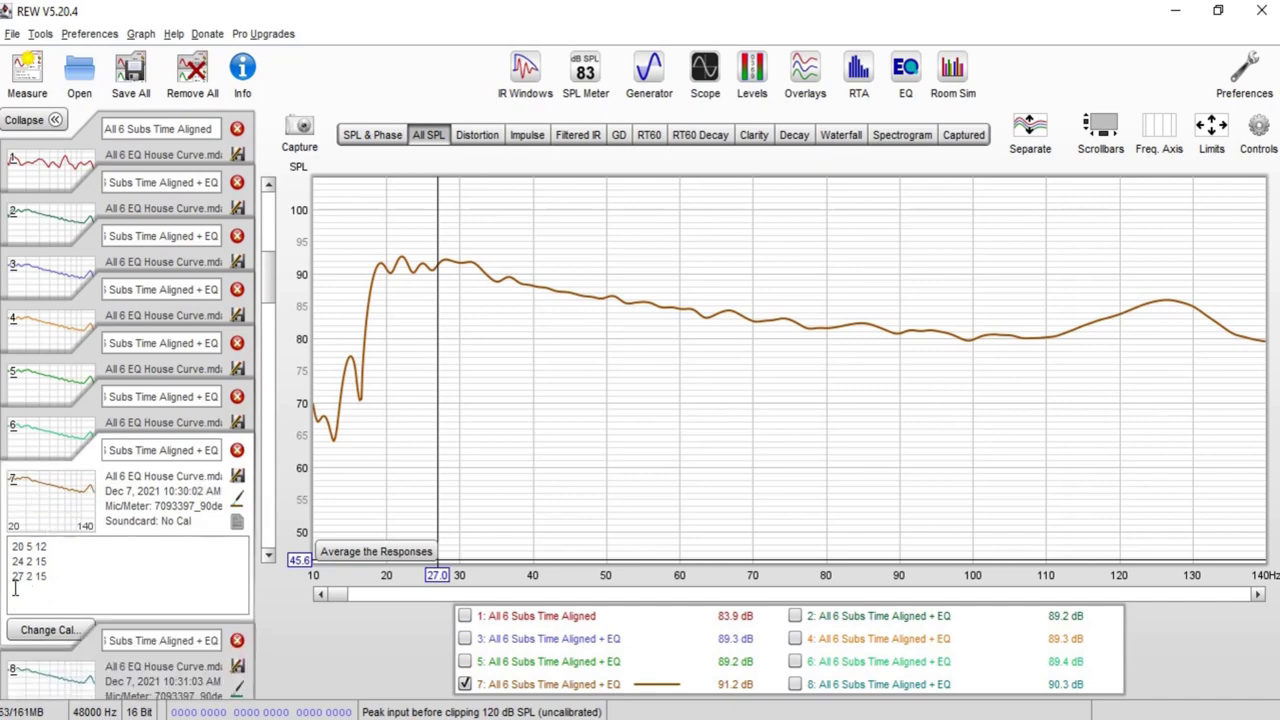
left_click(52, 680)
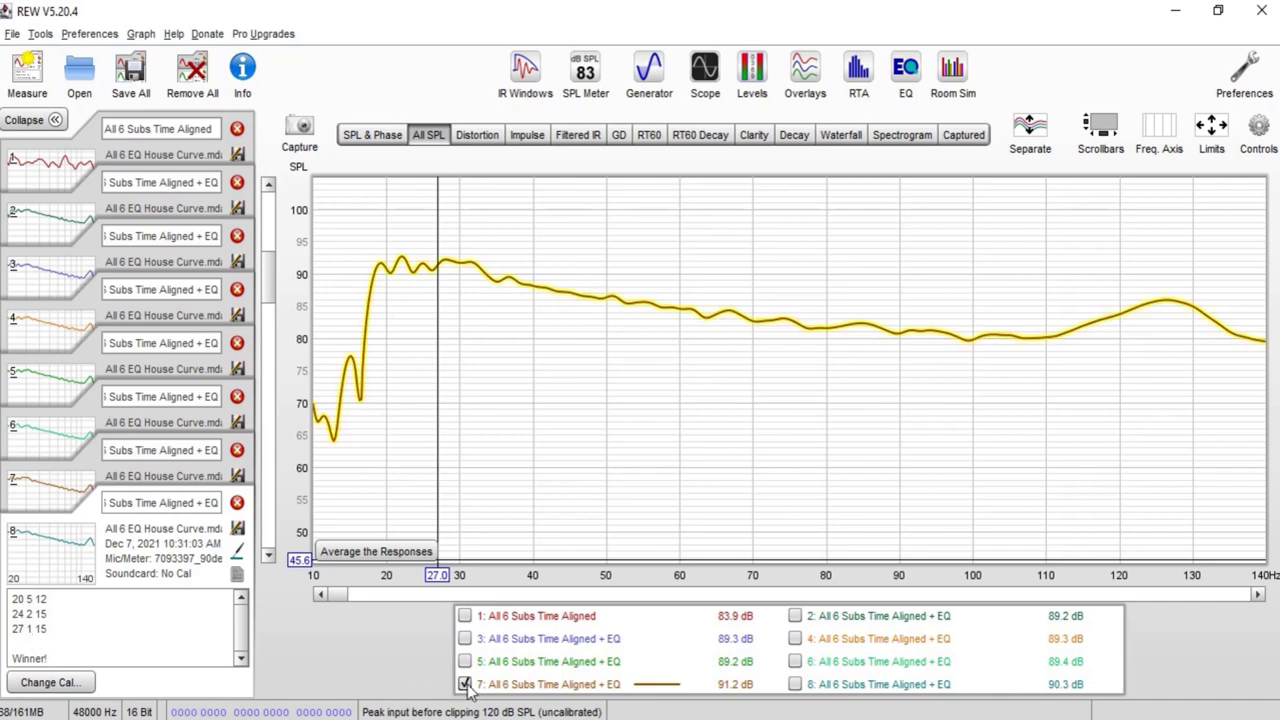
Compare traces 7 and 8, leaving only measurement 8 All 6 Subs Time Aligned + EQ plotted
left_click(795, 685)
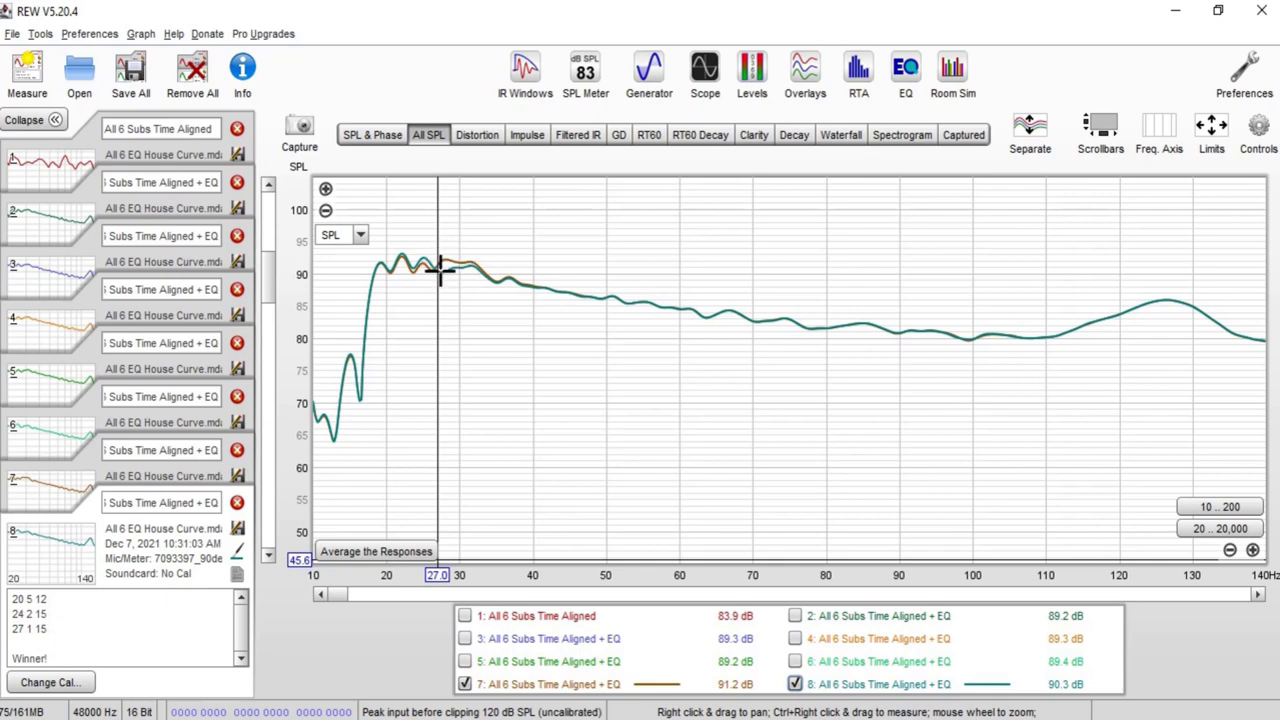
left_click(464, 684)
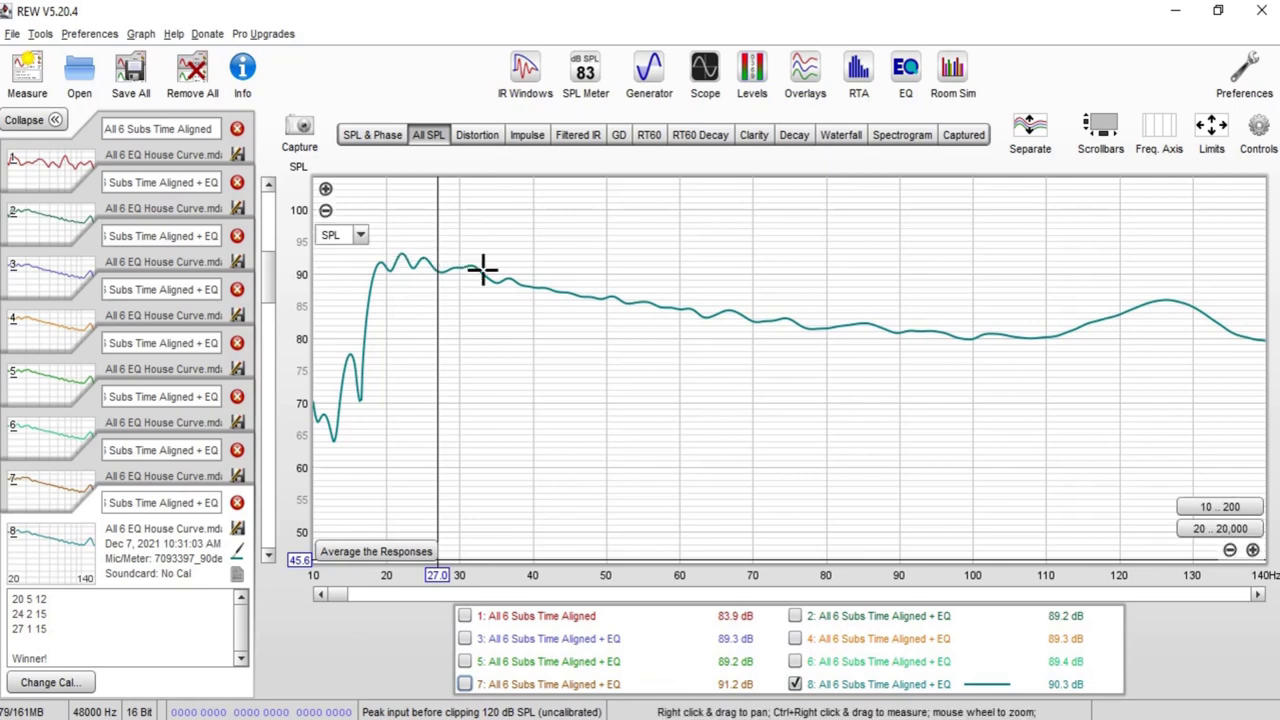
left_click(795, 684)
left_click(495, 686)
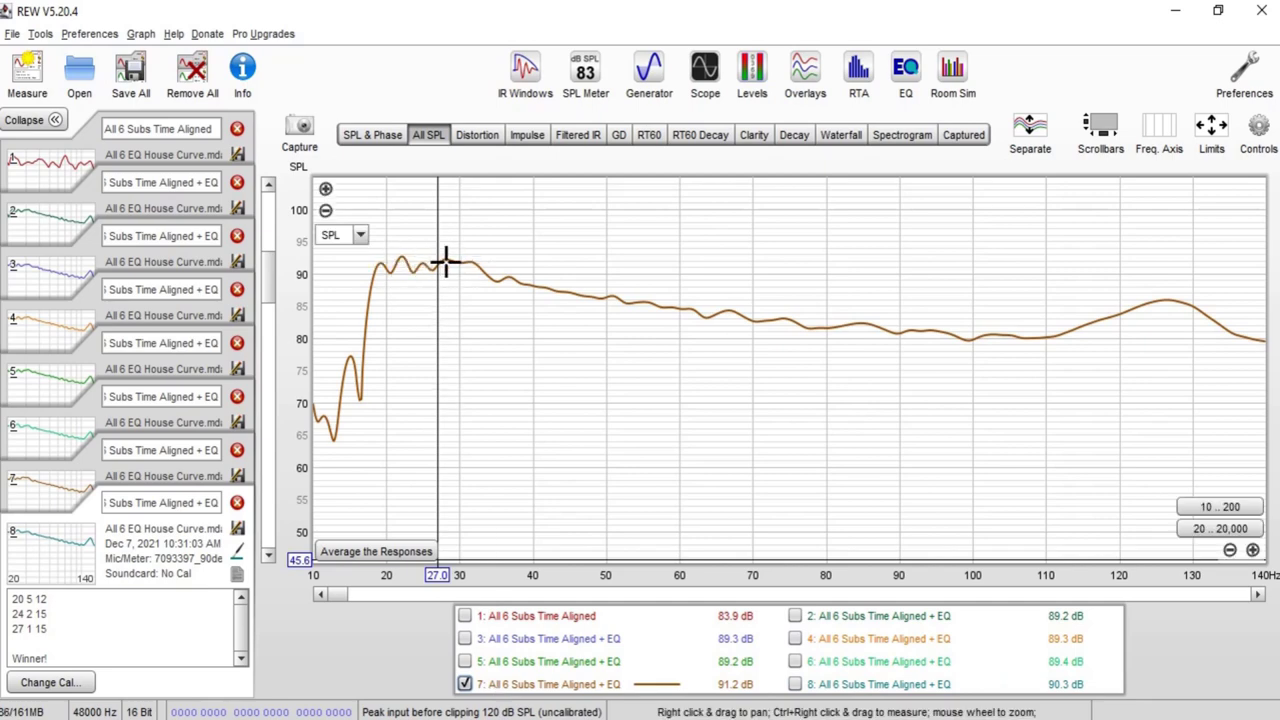
left_click(795, 684)
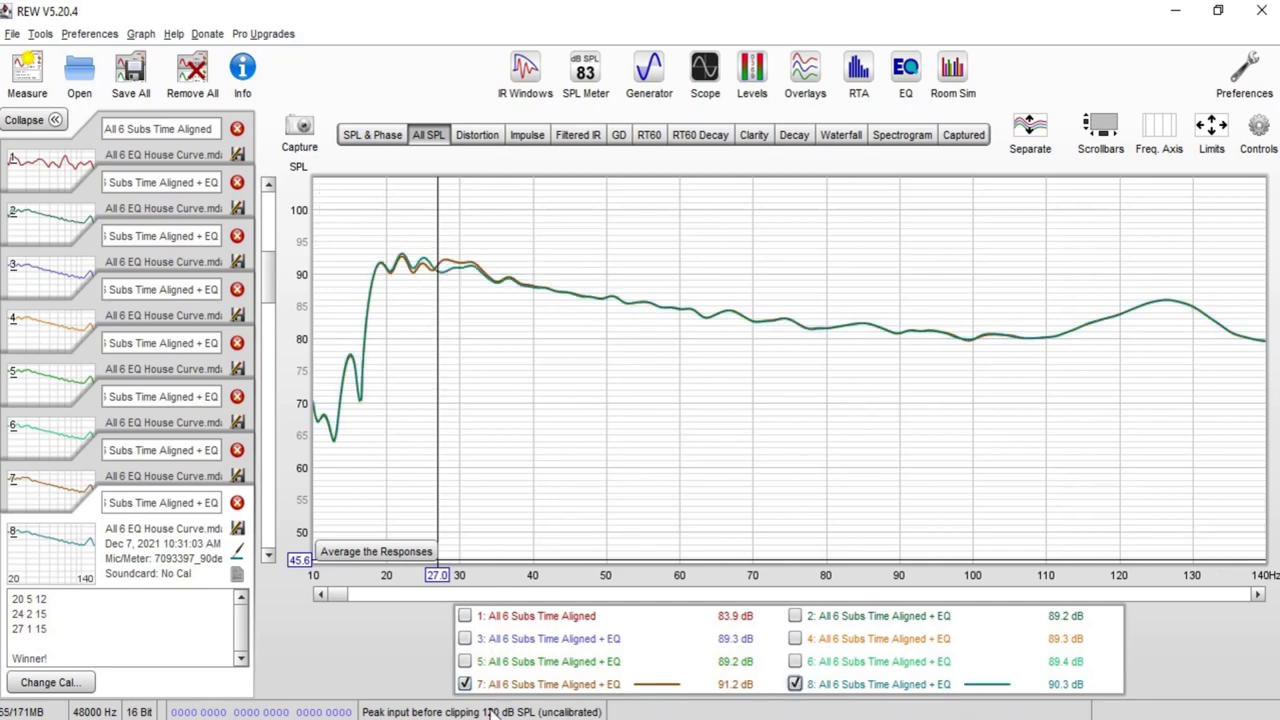
left_click(464, 684)
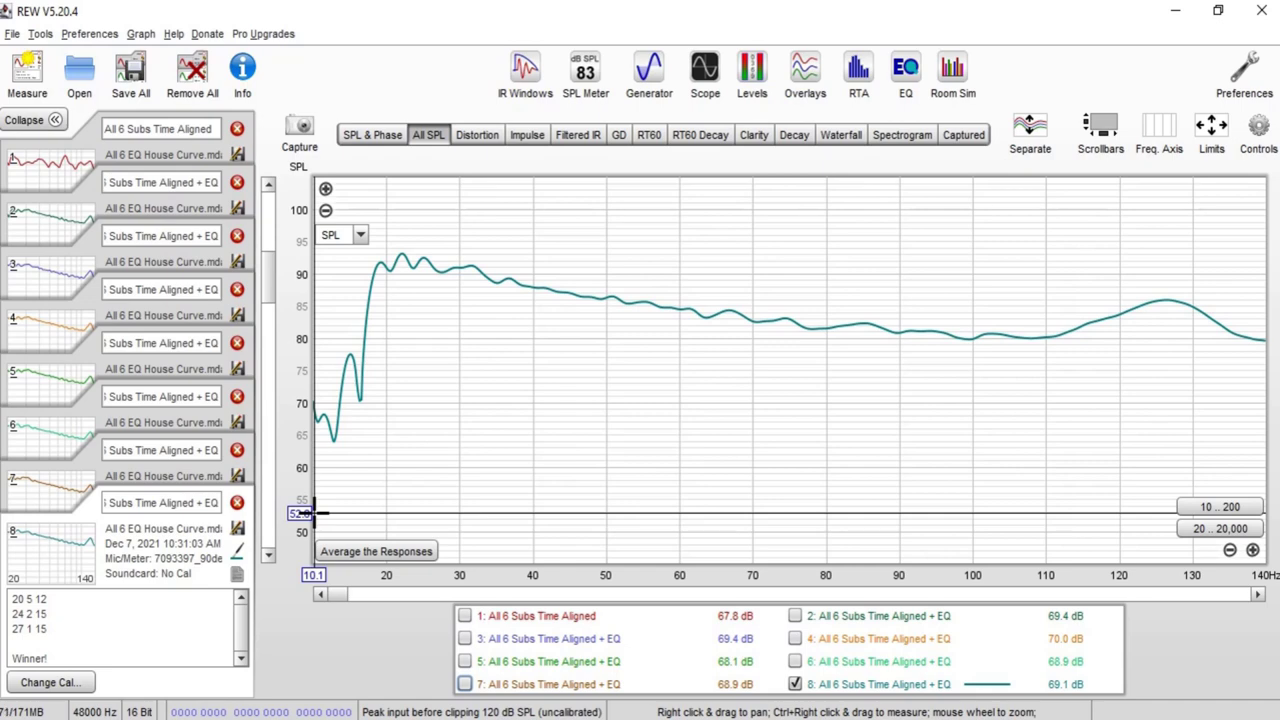
Clear all measurements and load All 6 Done All Positions.mdat
scroll(315, 513, "up", 1)
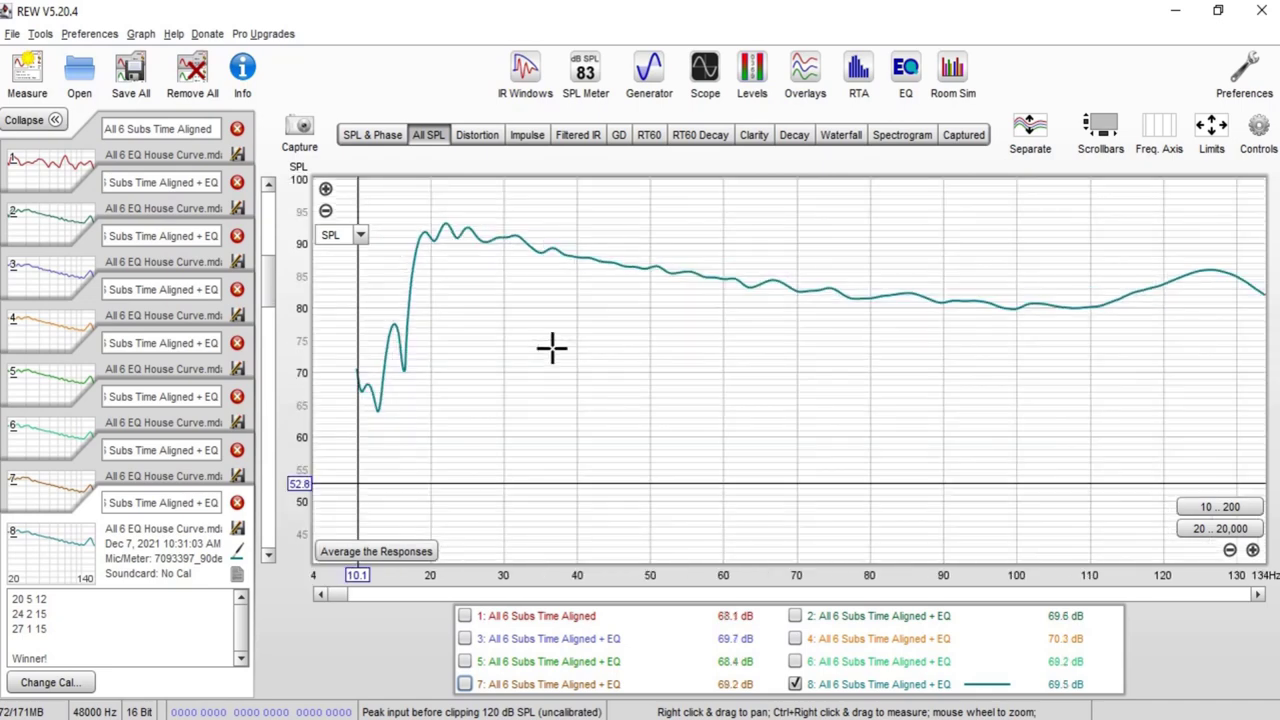
scroll(551, 346, "down", 1)
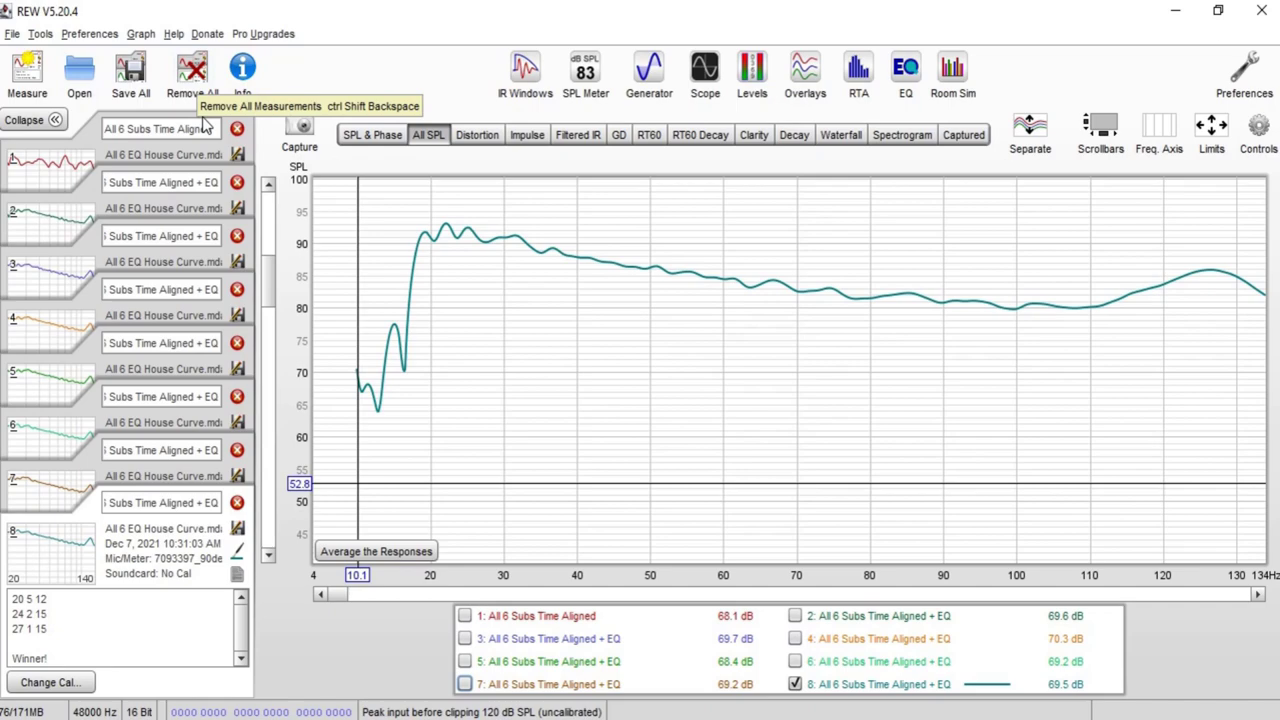
left_click(193, 78)
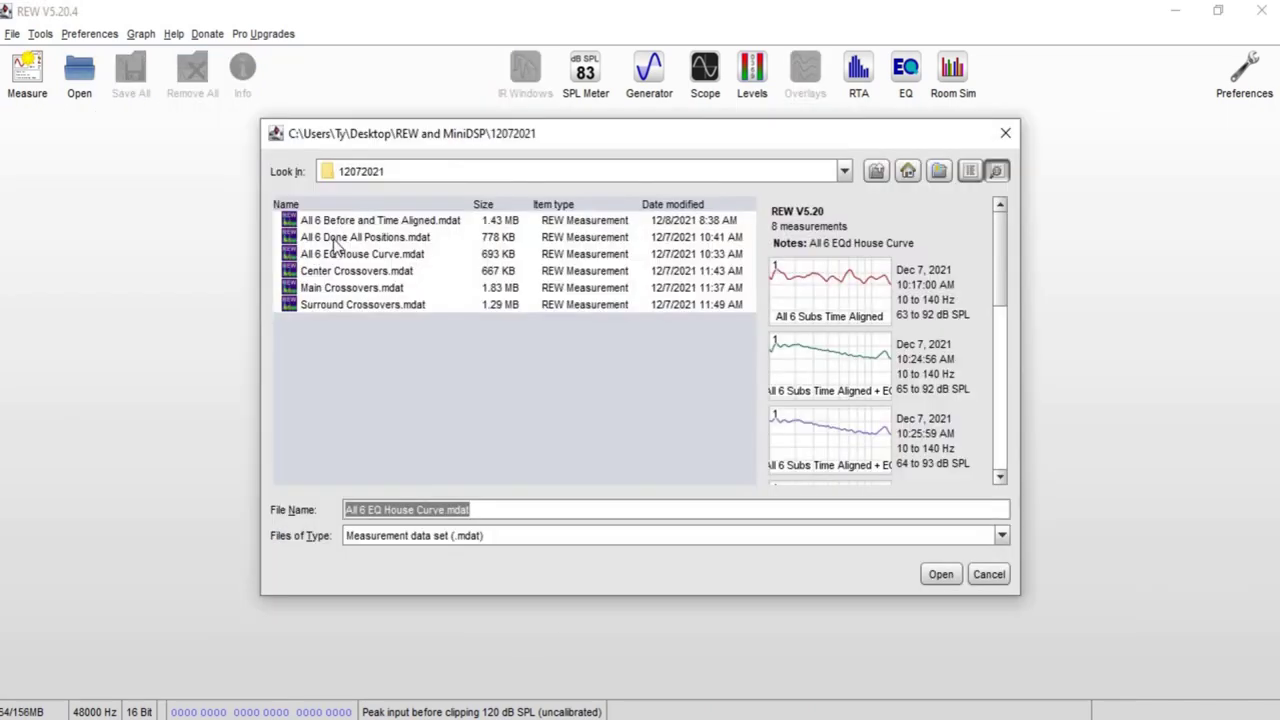
left_click(368, 240)
double_click(368, 240)
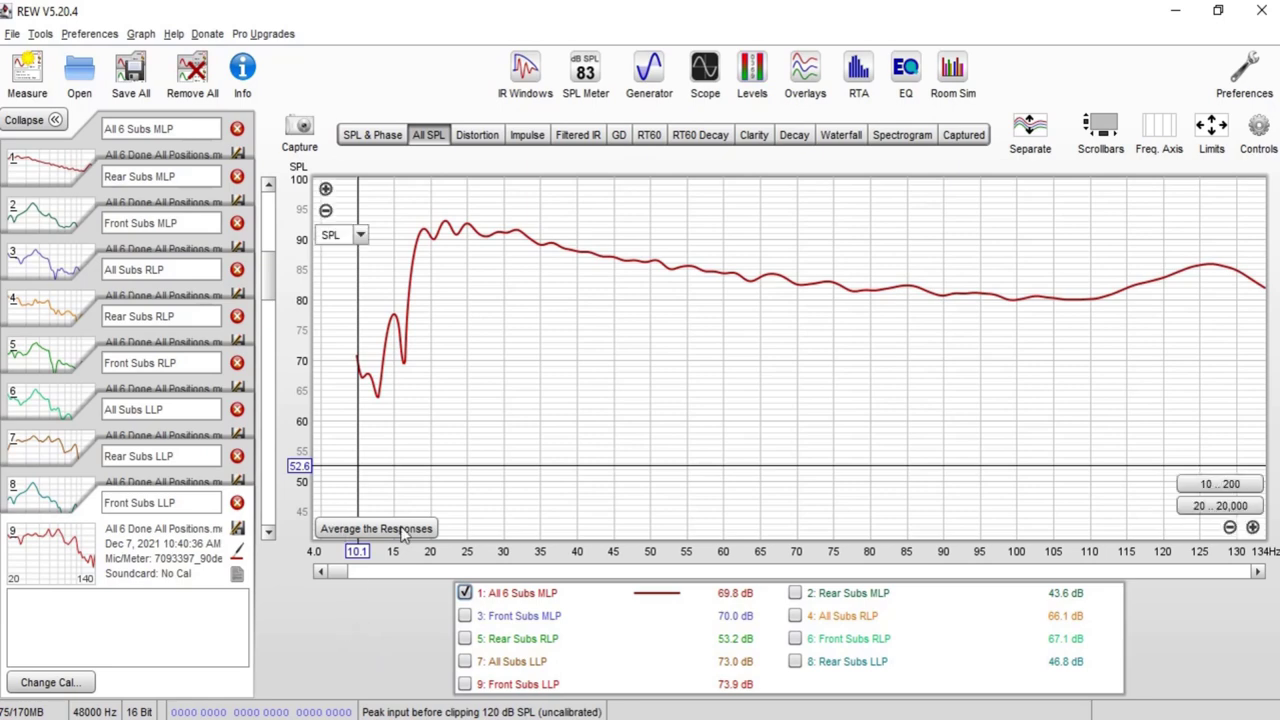
Reset the axes, overlay Rear Subs MLP and Front Subs MLP on All 6 Subs MLP, then hide all three
left_click(1212, 138)
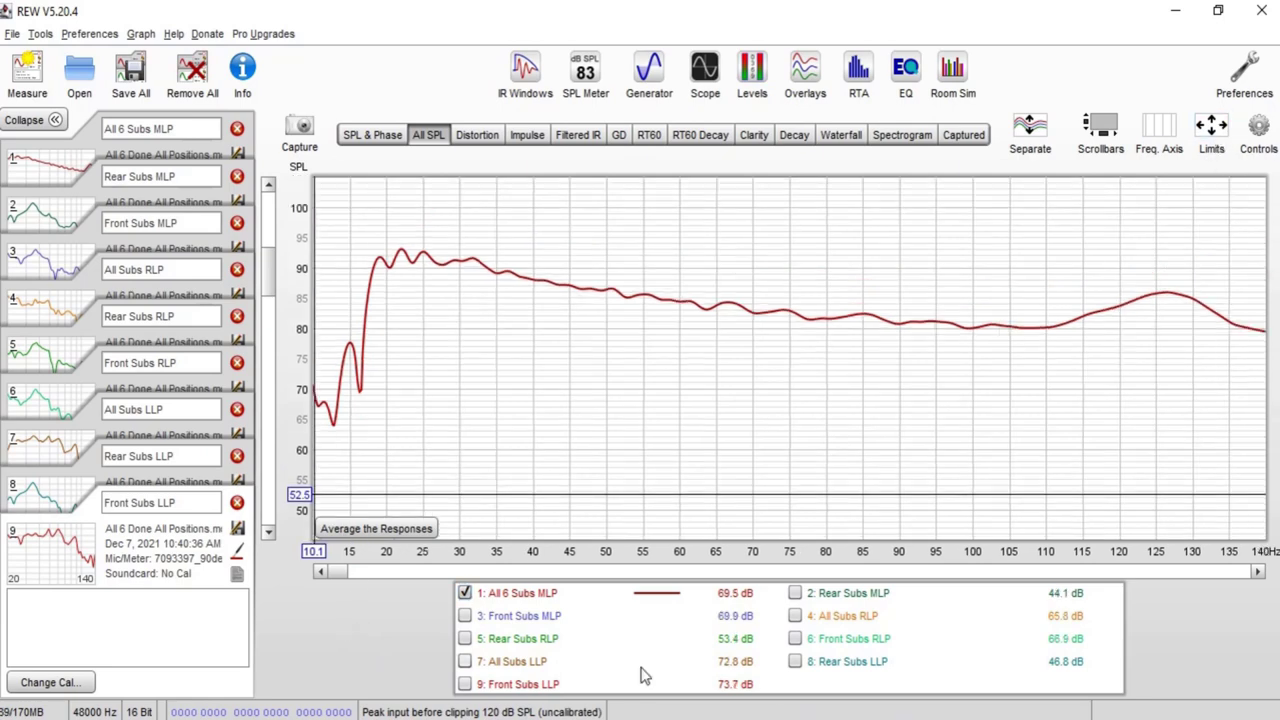
left_click(796, 594)
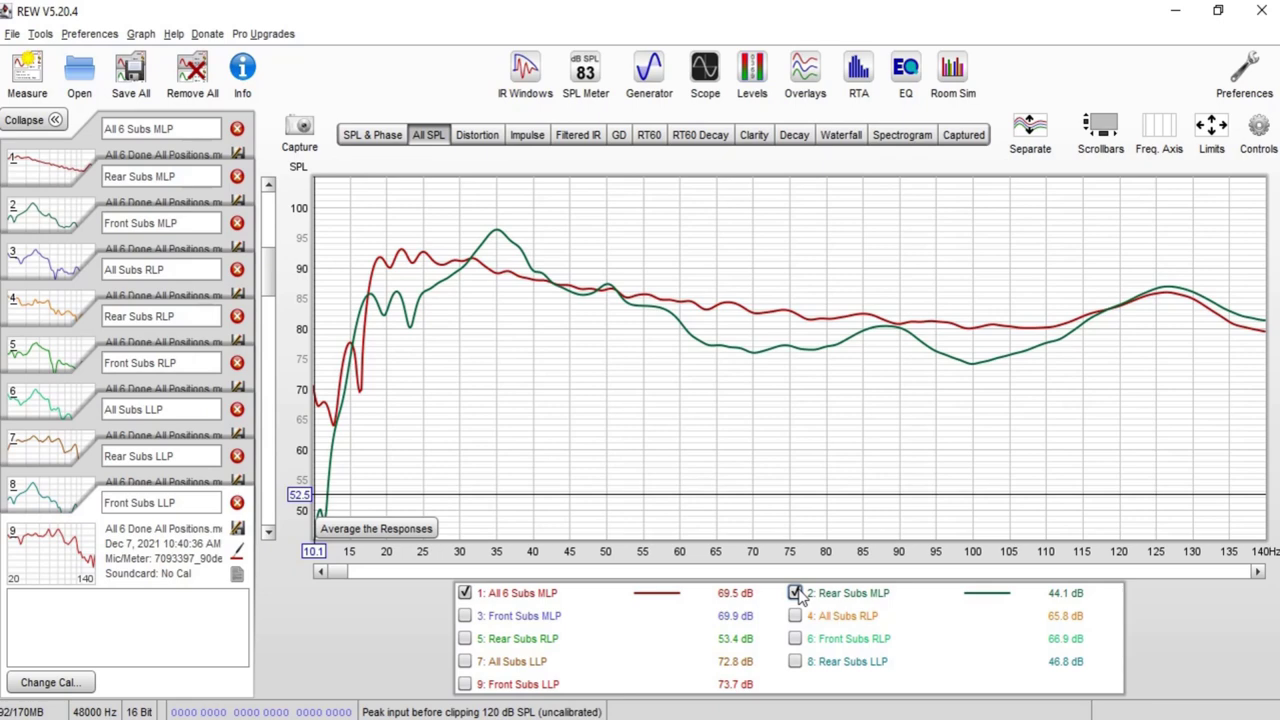
left_click(465, 616)
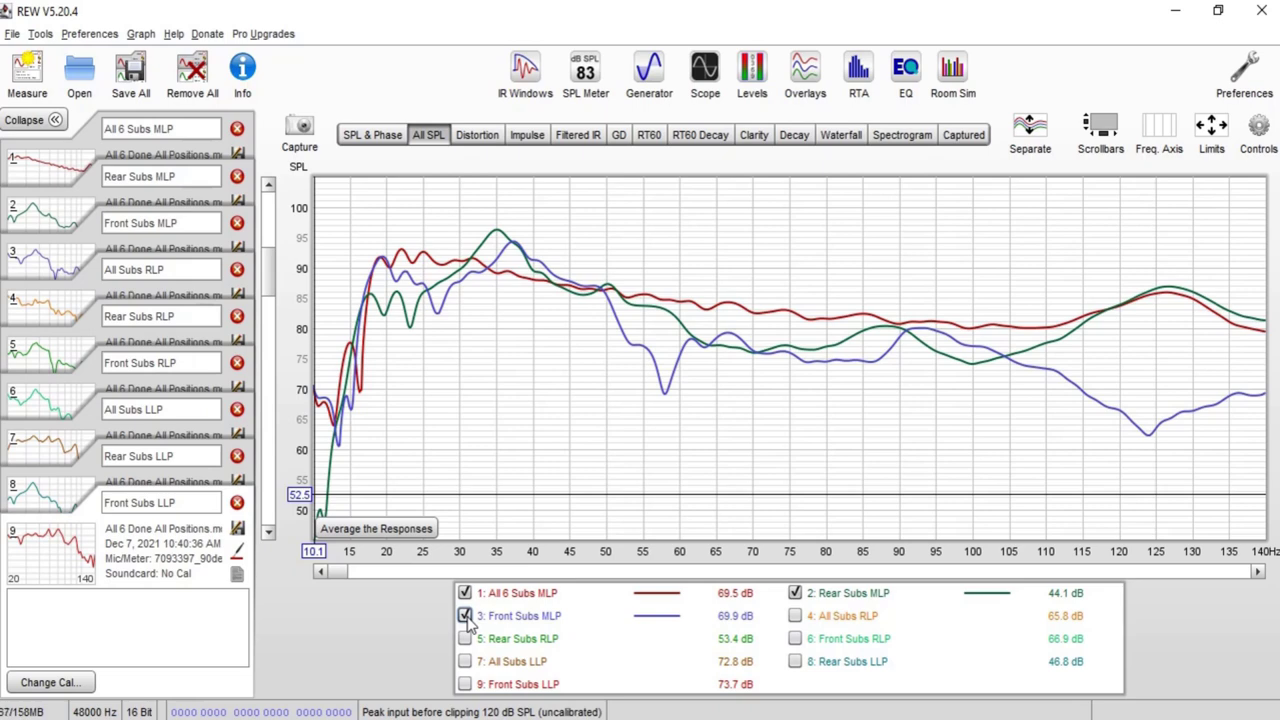
left_click(465, 593)
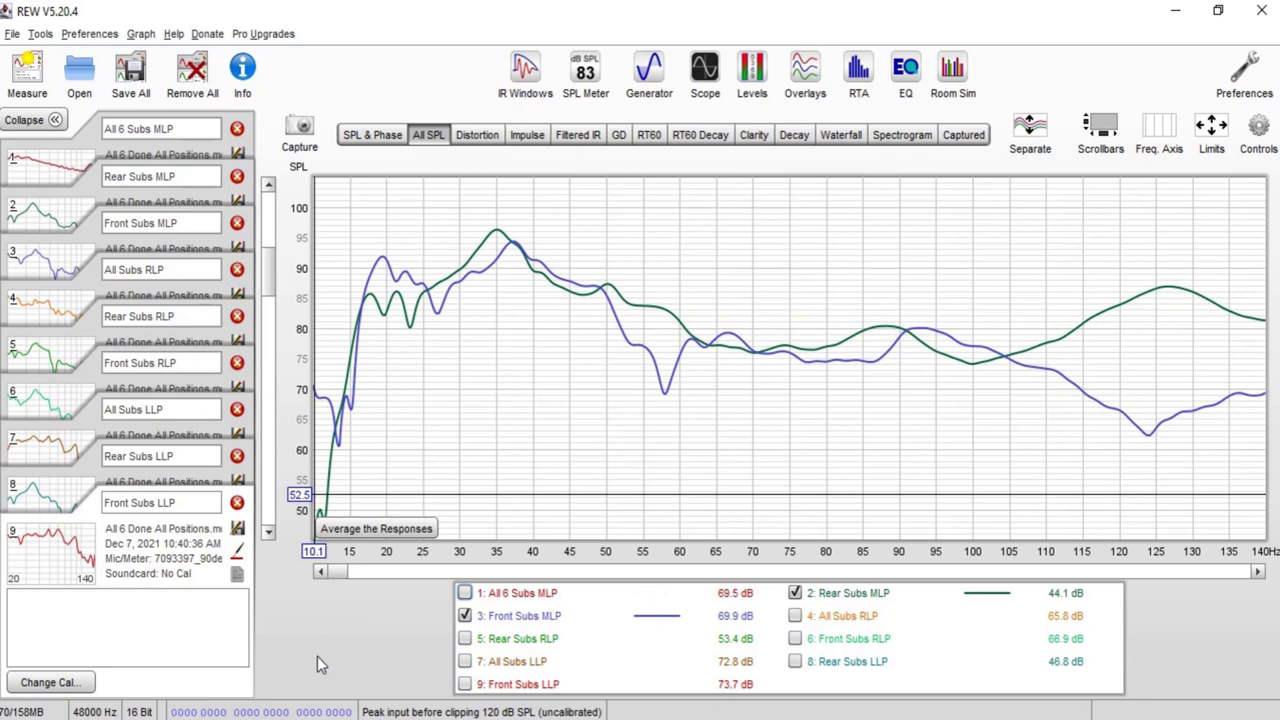
left_click(465, 616)
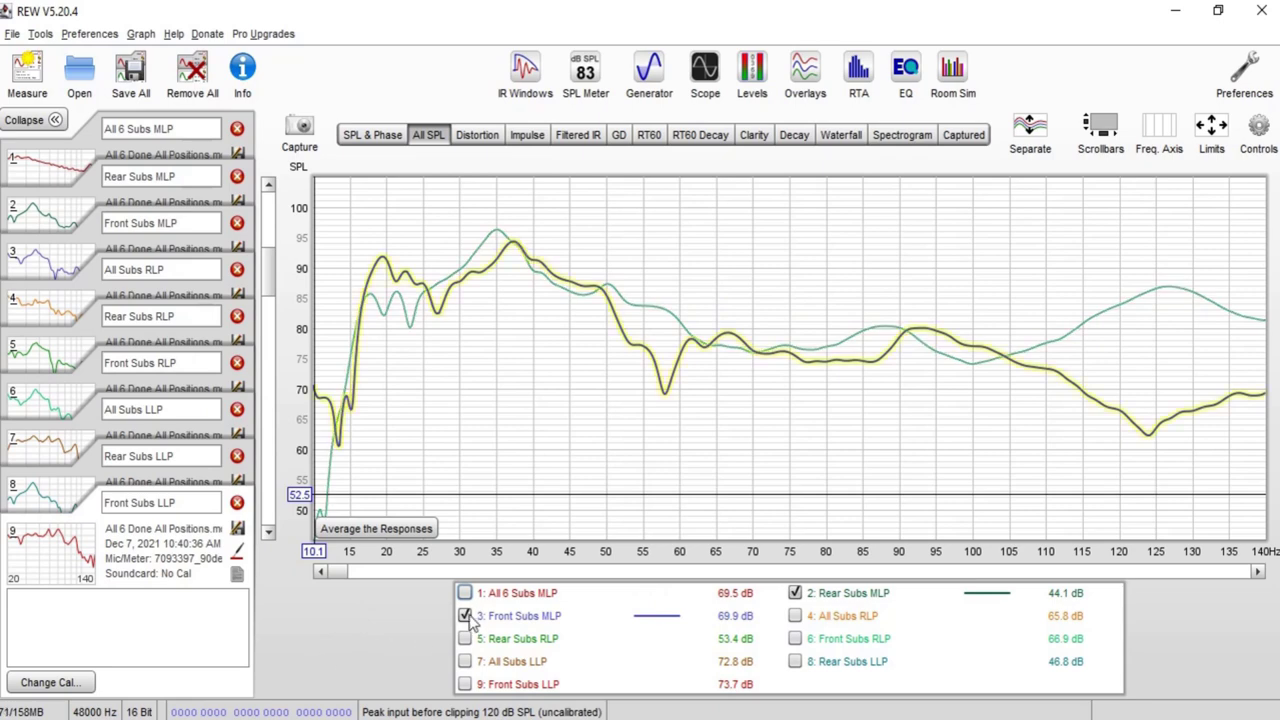
left_click(795, 594)
left_click(505, 595)
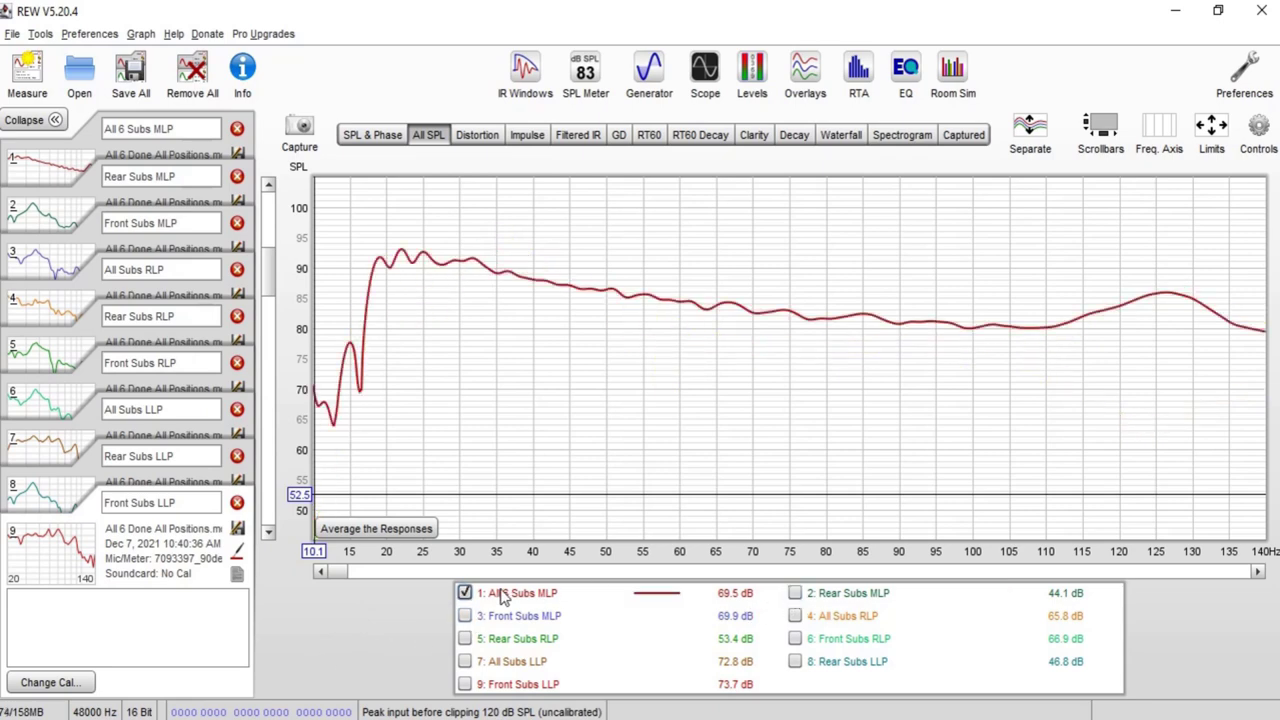
left_click(503, 596)
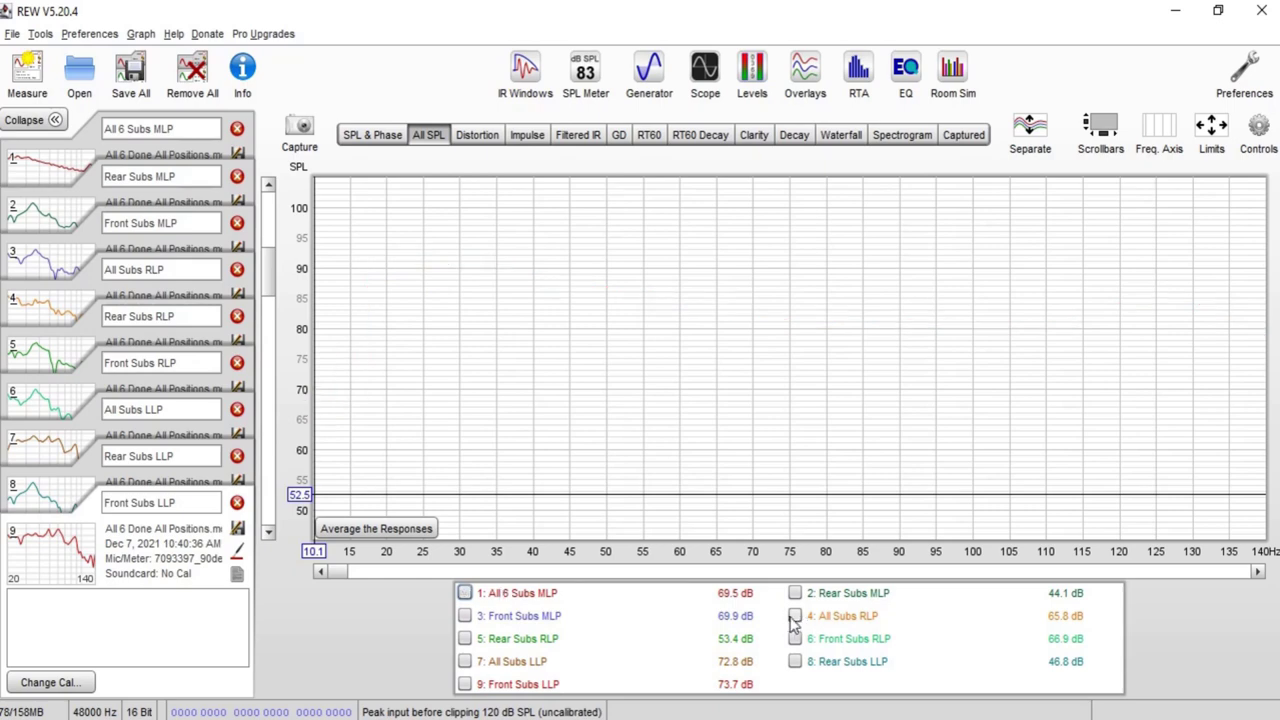
Compare All Subs RLP with Rear and Front Subs RLP, then hide the RLP traces
left_click(795, 616)
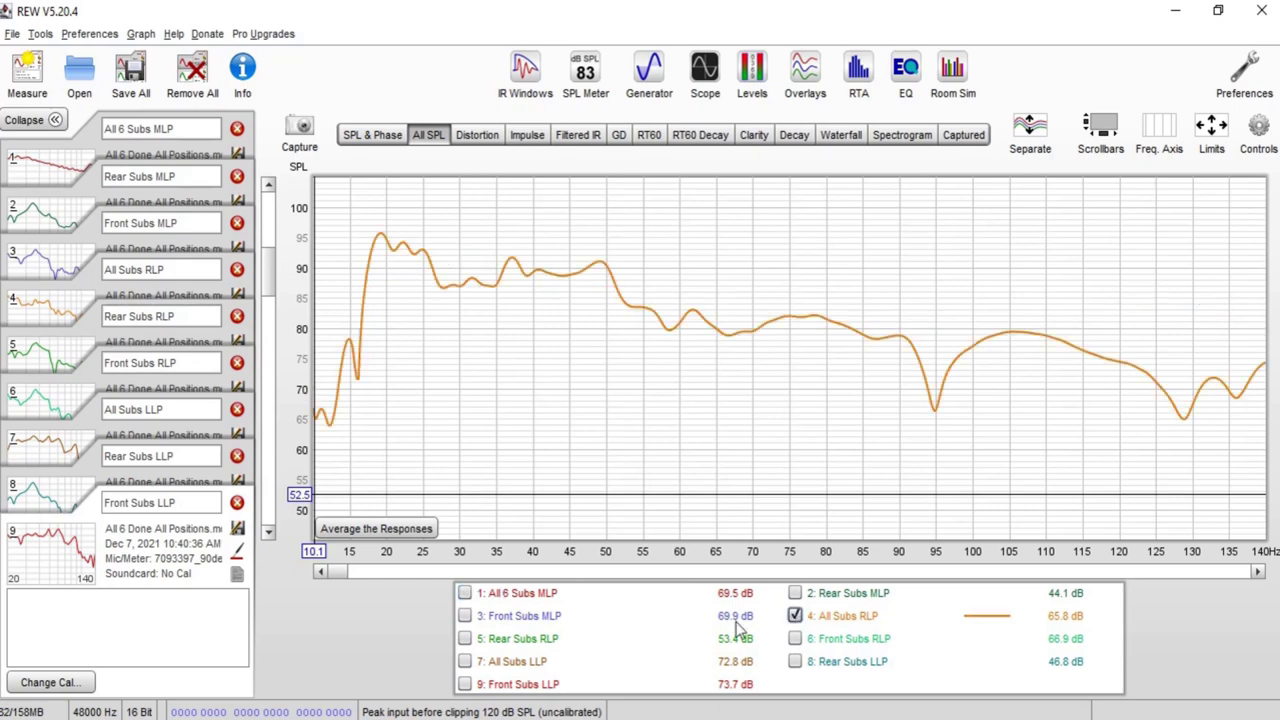
left_click(505, 646)
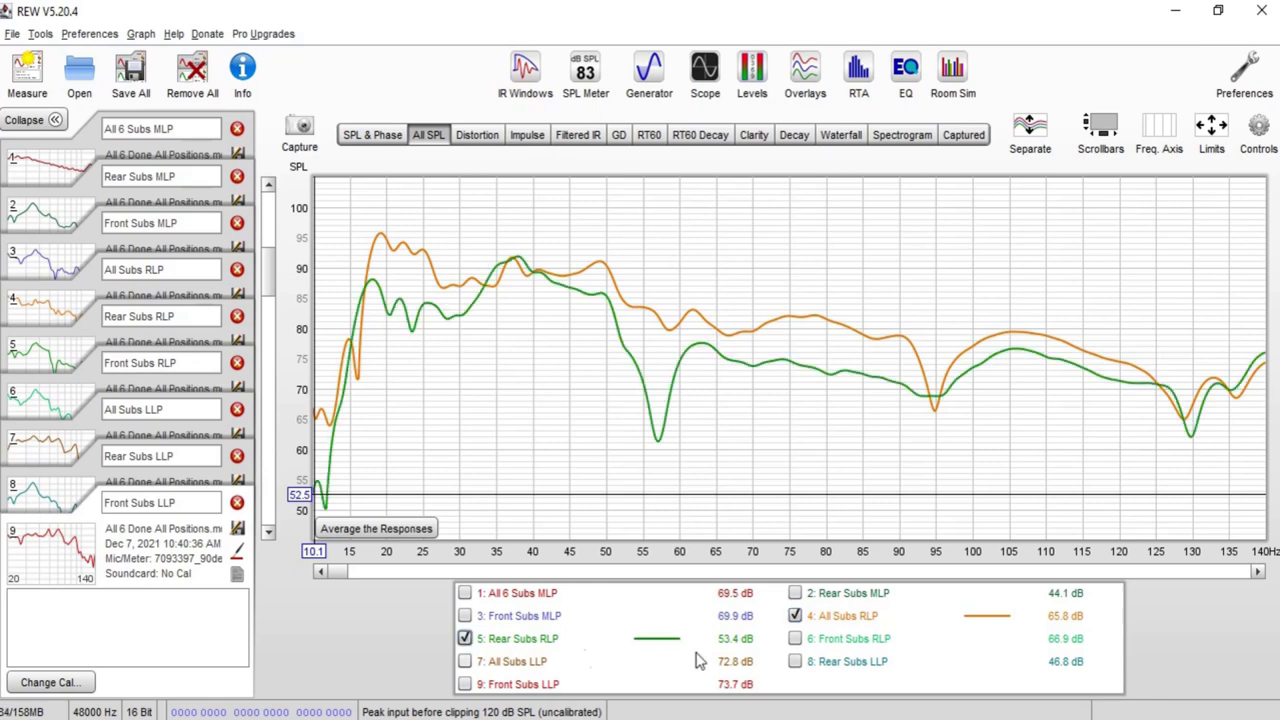
left_click(877, 645)
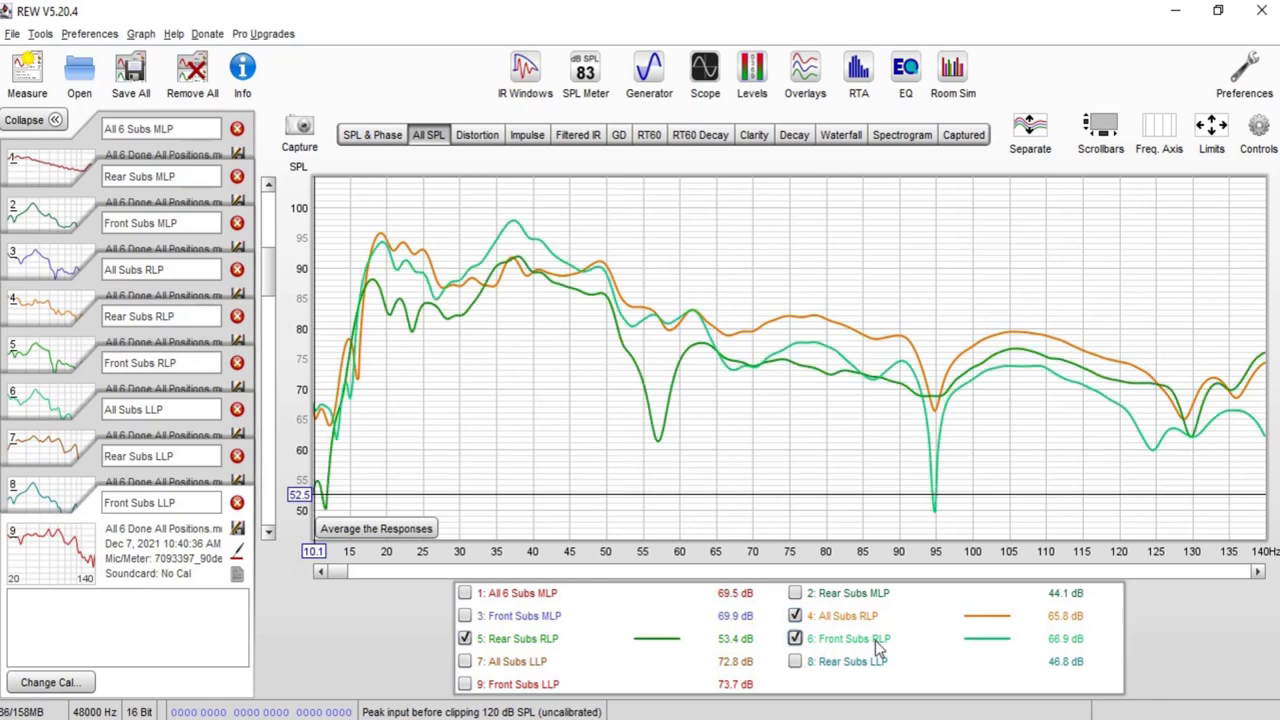
left_click(877, 648)
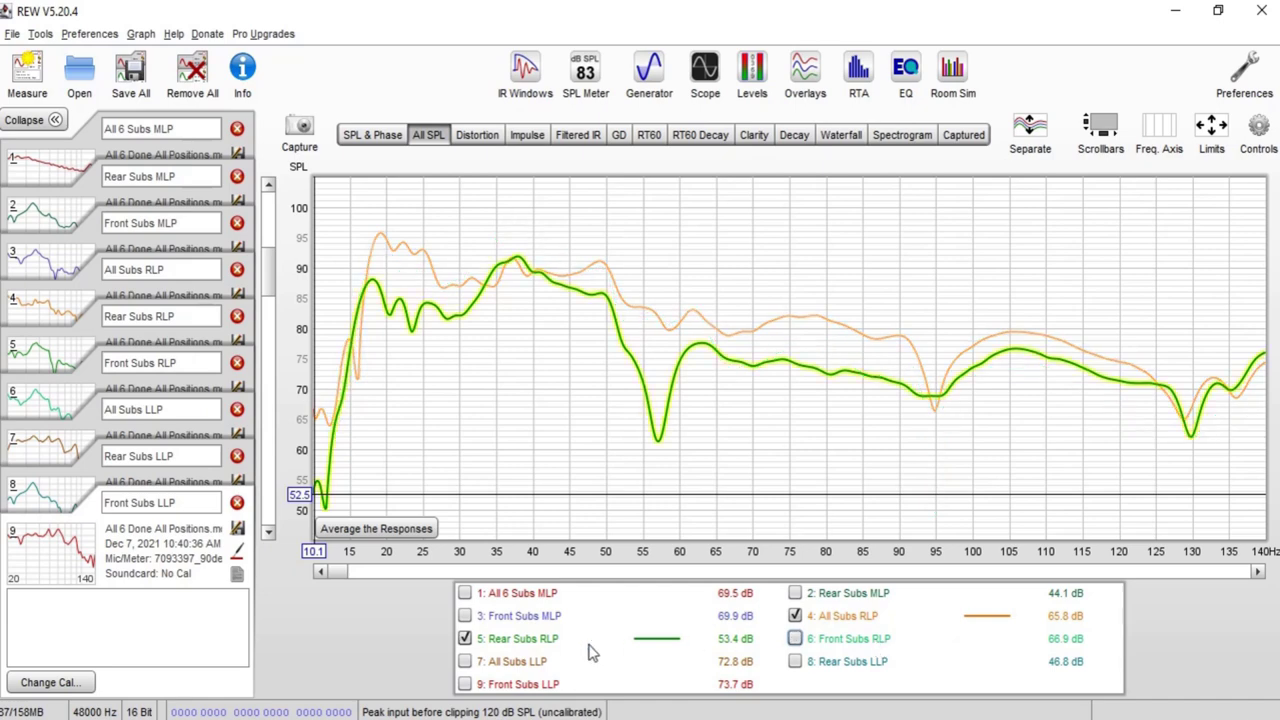
left_click(540, 648)
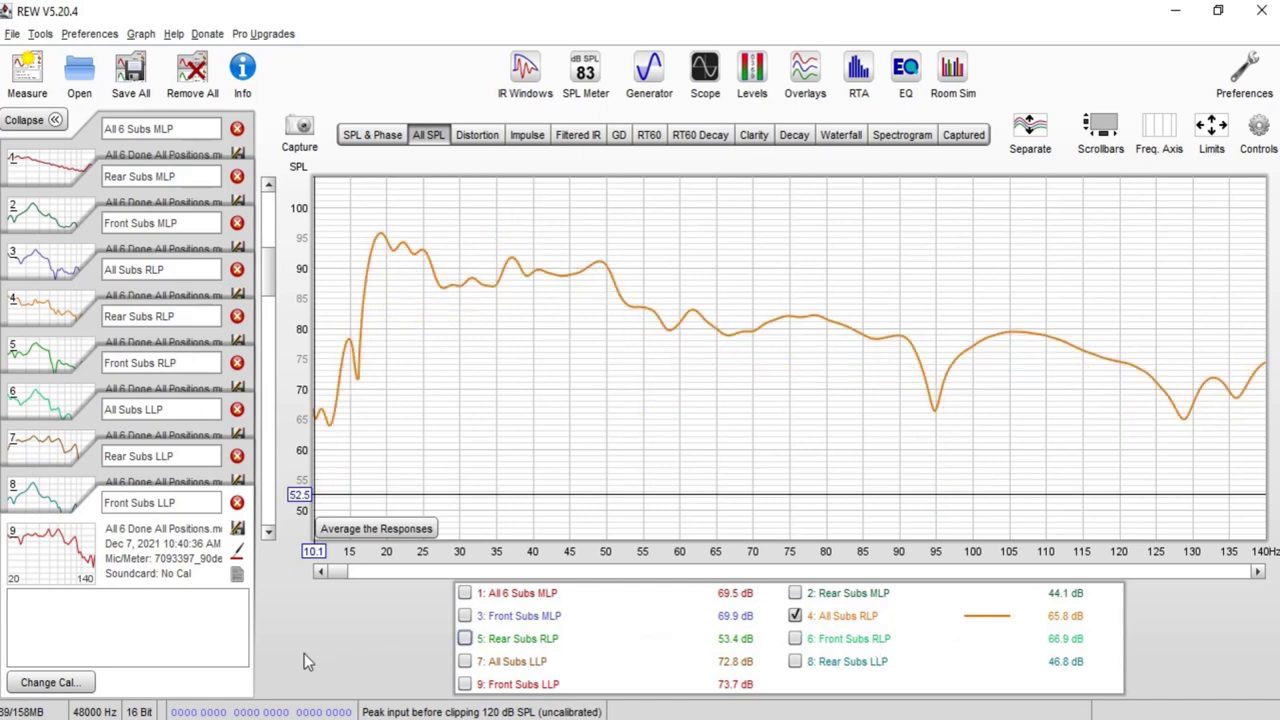
left_click(795, 616)
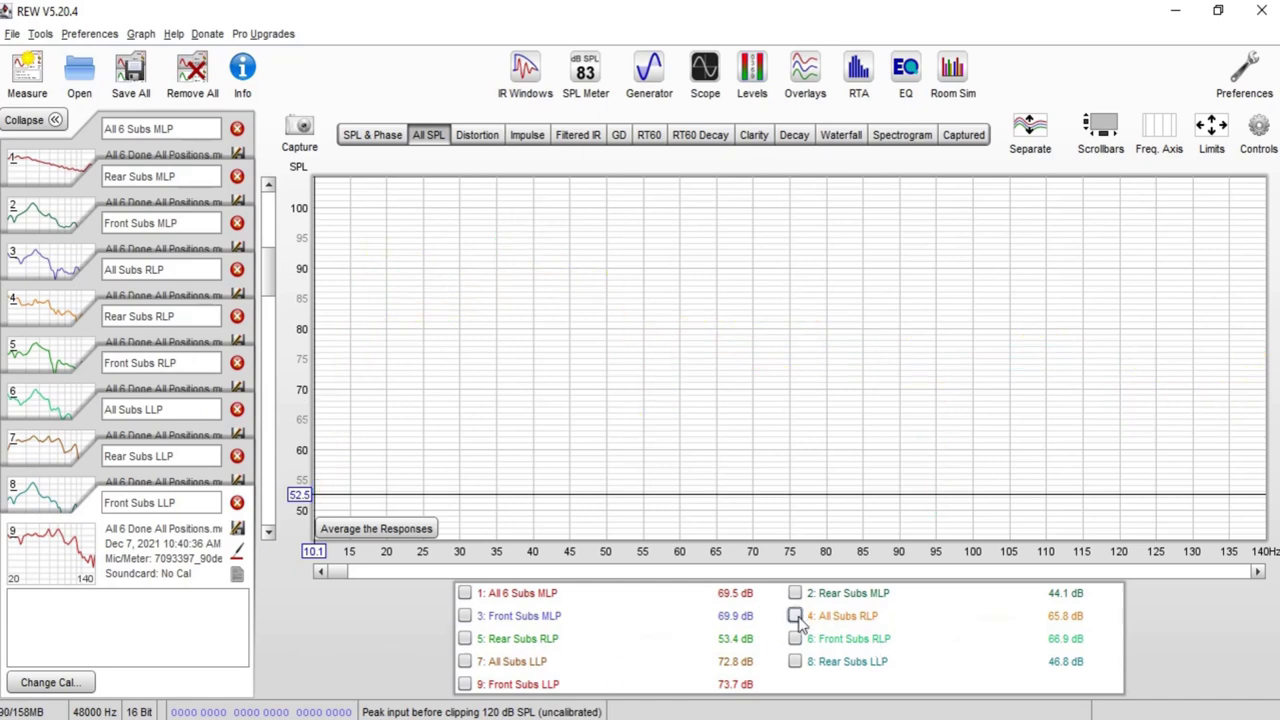
Compare All, Rear and Front Subs LLP, ending with All Subs LLP over All Subs RLP
left_click(795, 662)
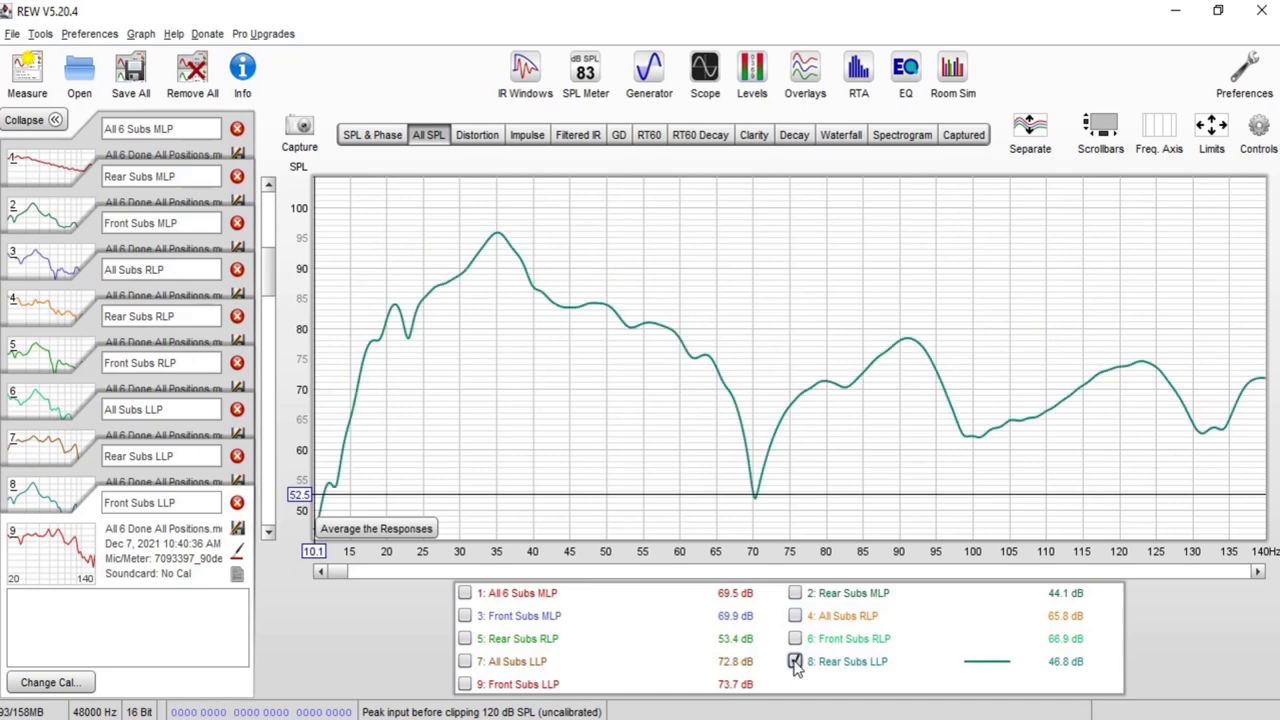
left_click(525, 666)
left_click(795, 661)
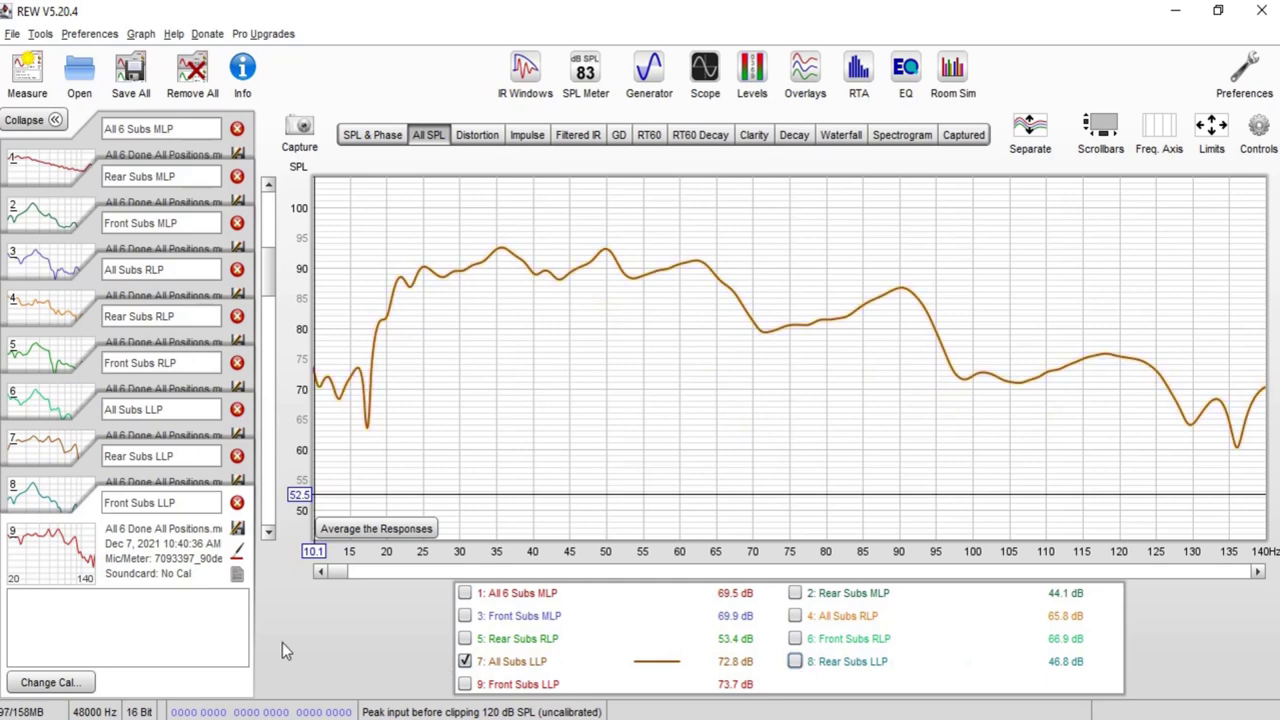
left_click(823, 668)
left_click(517, 686)
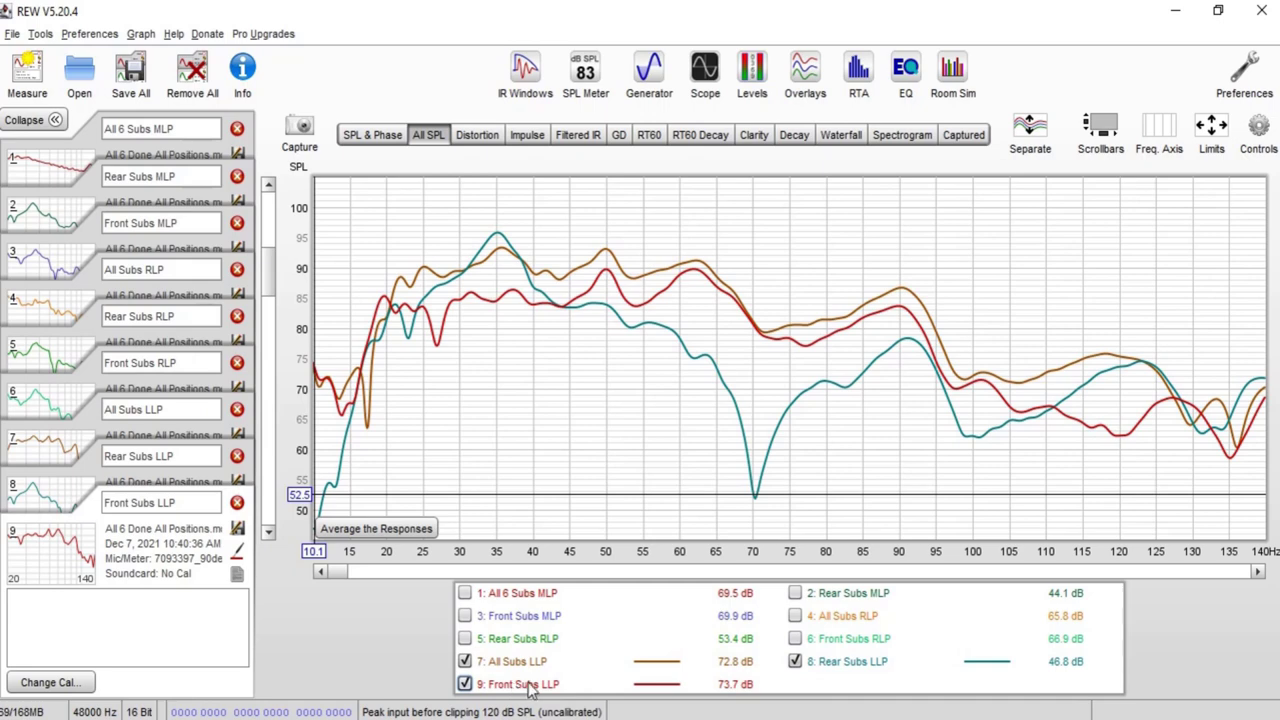
left_click(517, 688)
left_click(795, 661)
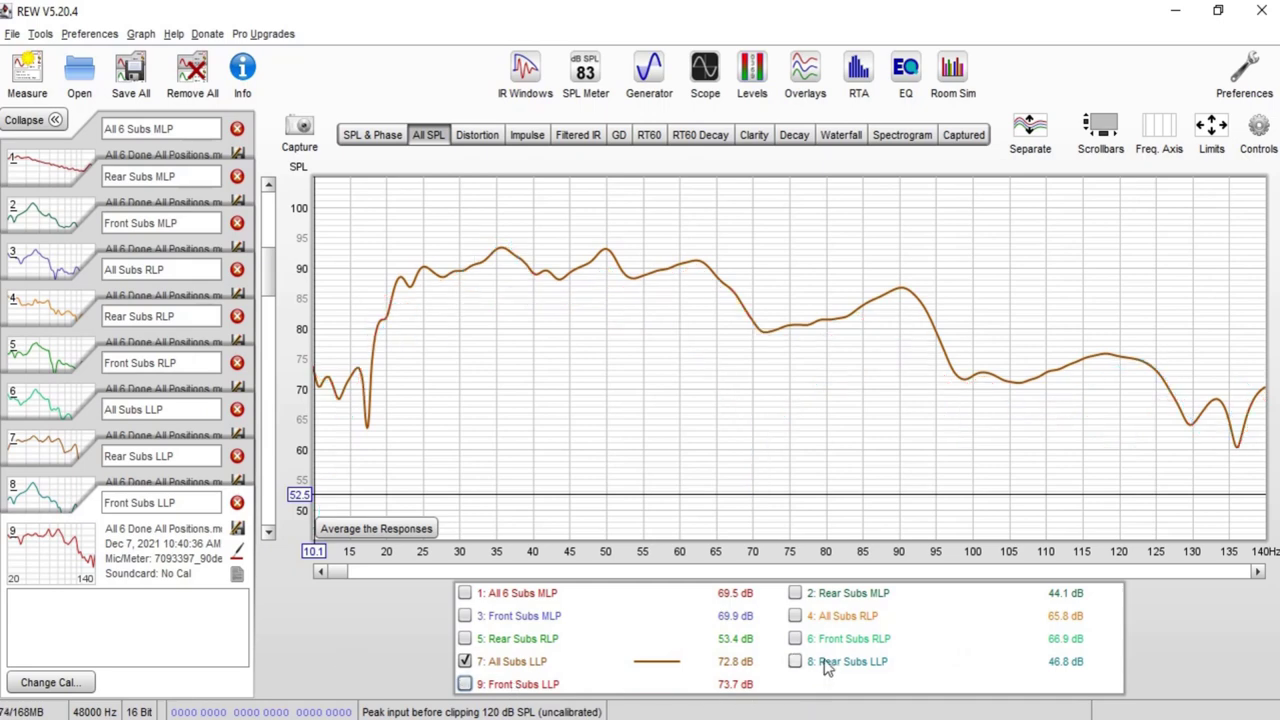
left_click(835, 620)
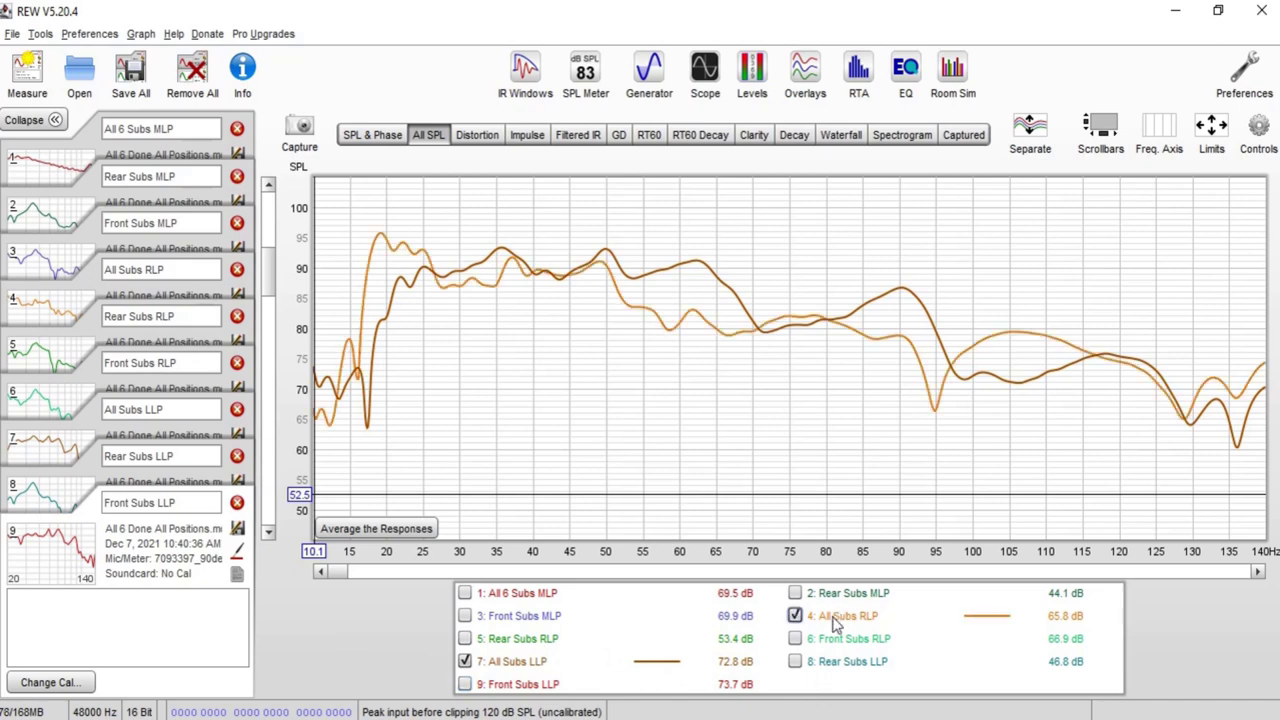
Overlay the All 6 Subs MLP response, recolour its trace green, and hide All Subs LLP
left_click(521, 597)
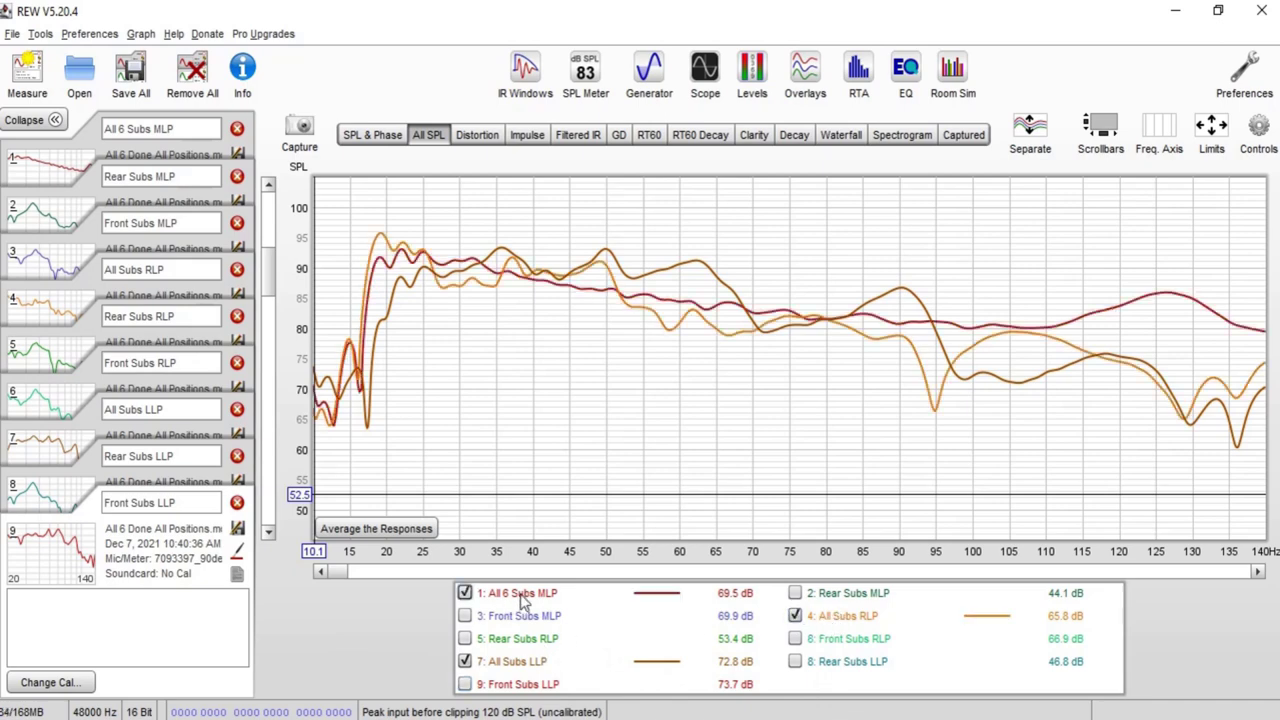
left_click(46, 160)
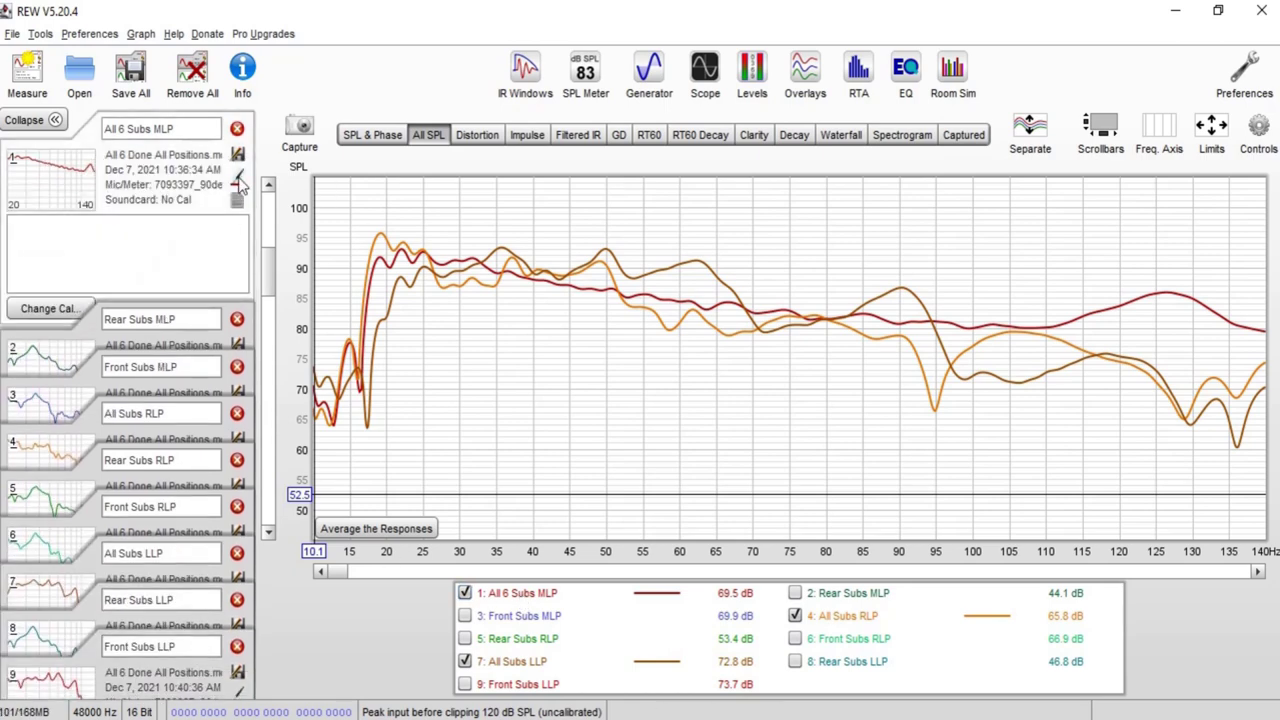
left_click(238, 180)
left_click(371, 200)
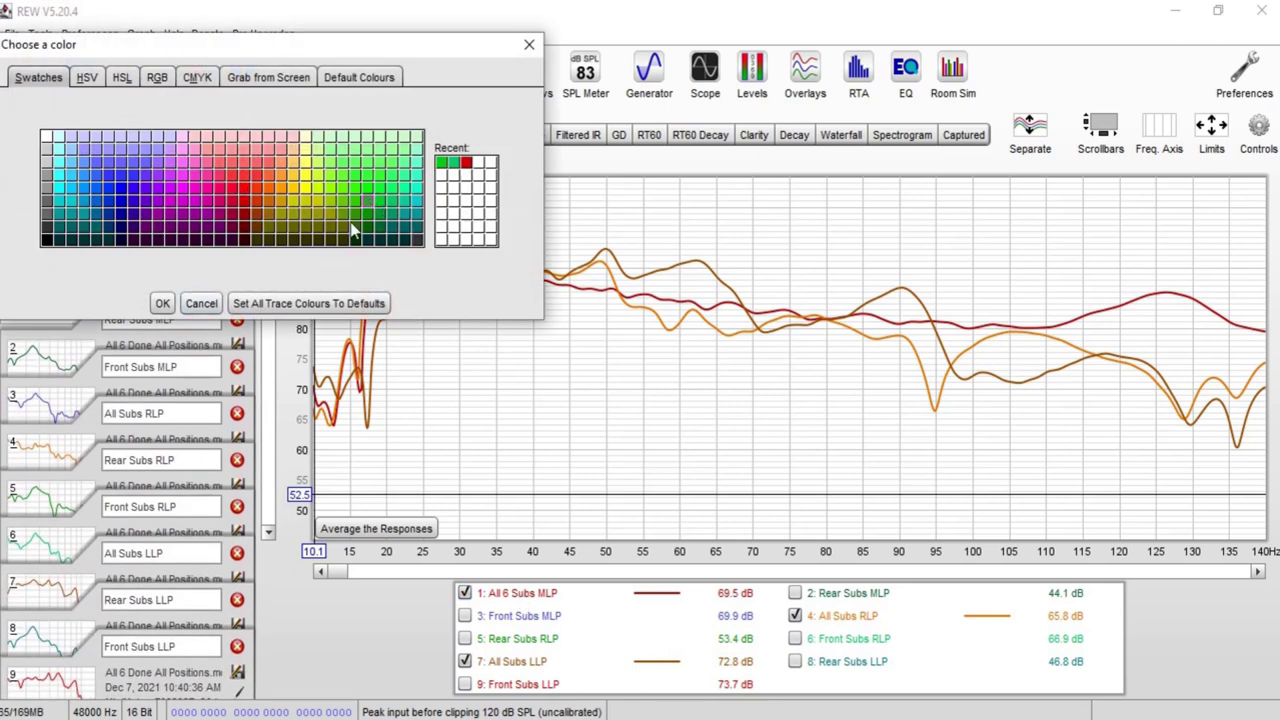
left_click(162, 303)
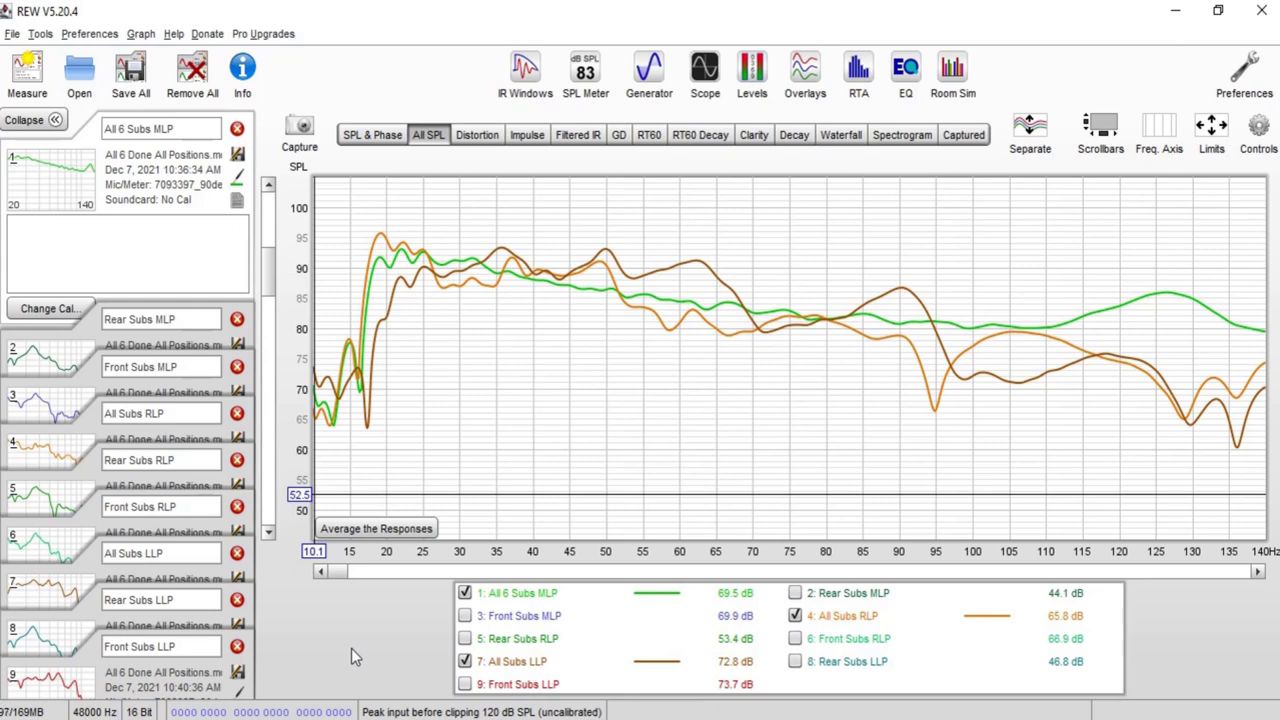
left_click(465, 661)
Hide the All Subs RLP curve, leaving only the green All 6 Subs MLP trace
left_click(795, 616)
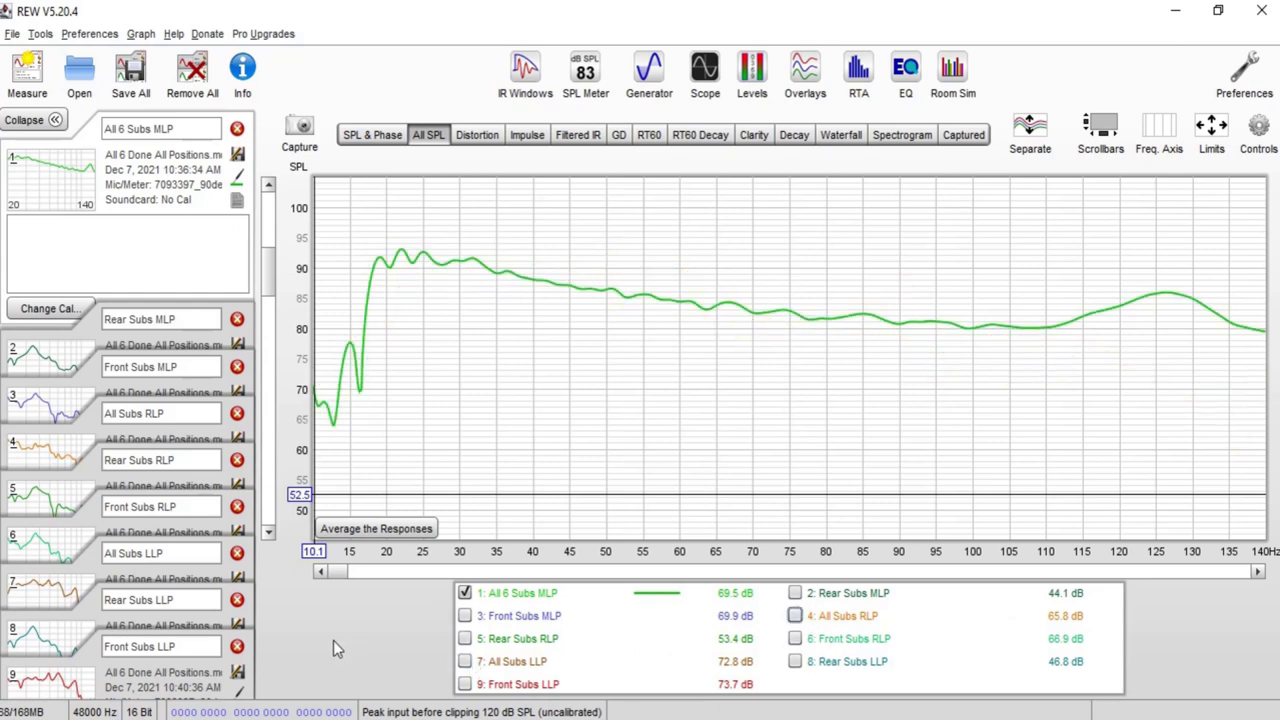